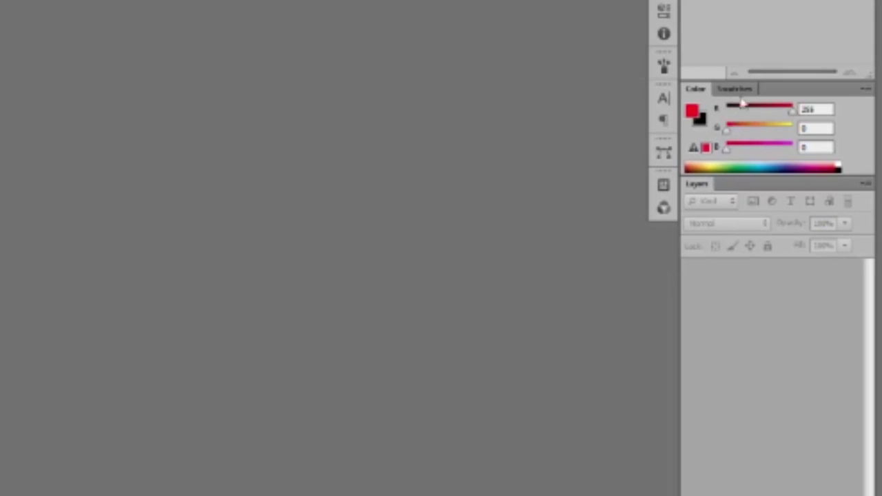
# Close the Swatches panel so only Color remains in its group
pyautogui.click(735, 88)
pyautogui.rightClick(735, 88)
pyautogui.click(733, 98)
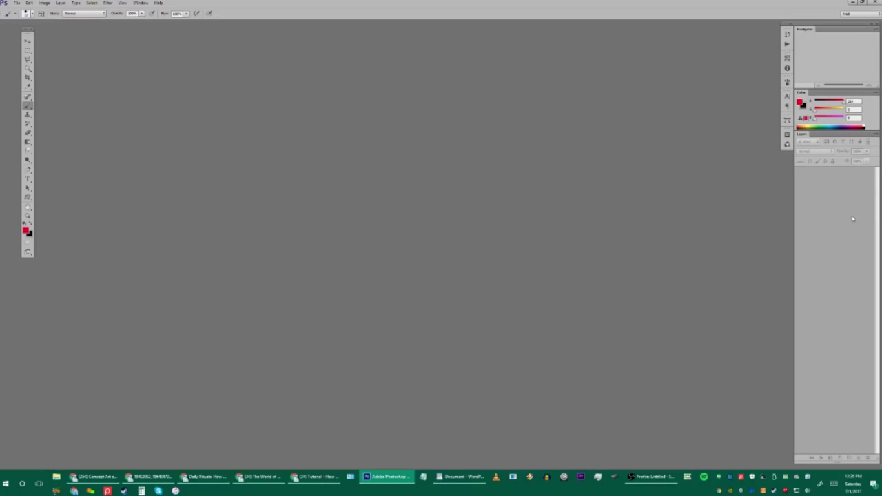
# Review the History, Actions and Brush panels one after another, collapsing each one again
pyautogui.click(787, 34)
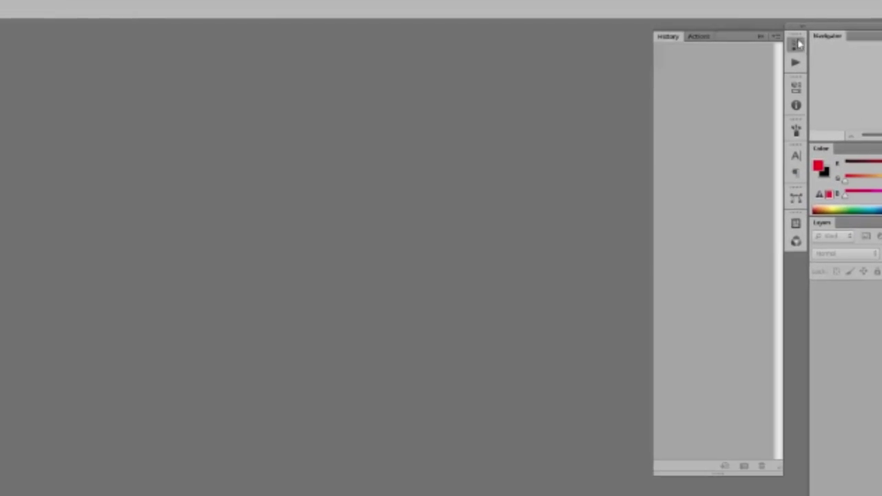
pyautogui.click(799, 68)
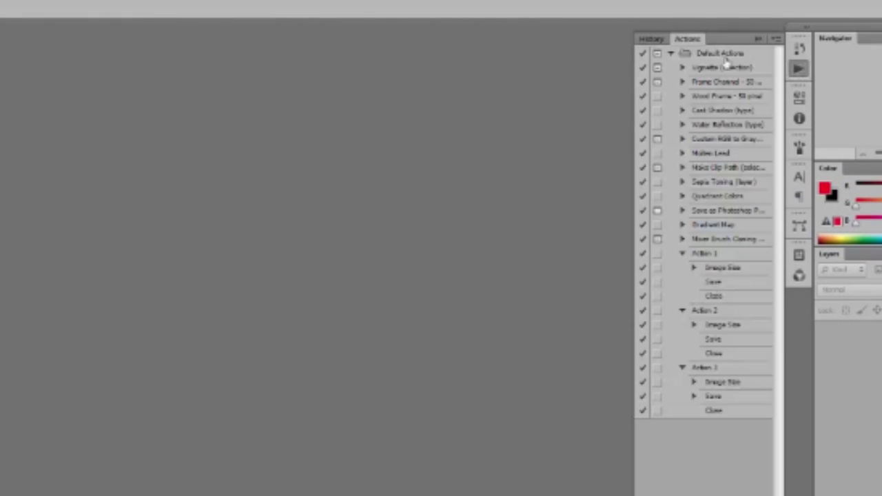
pyautogui.click(799, 68)
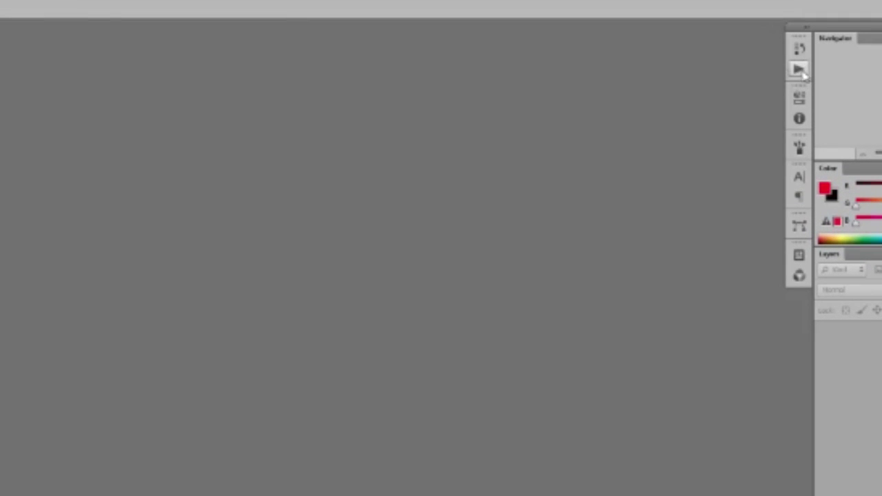
pyautogui.click(798, 68)
pyautogui.click(798, 69)
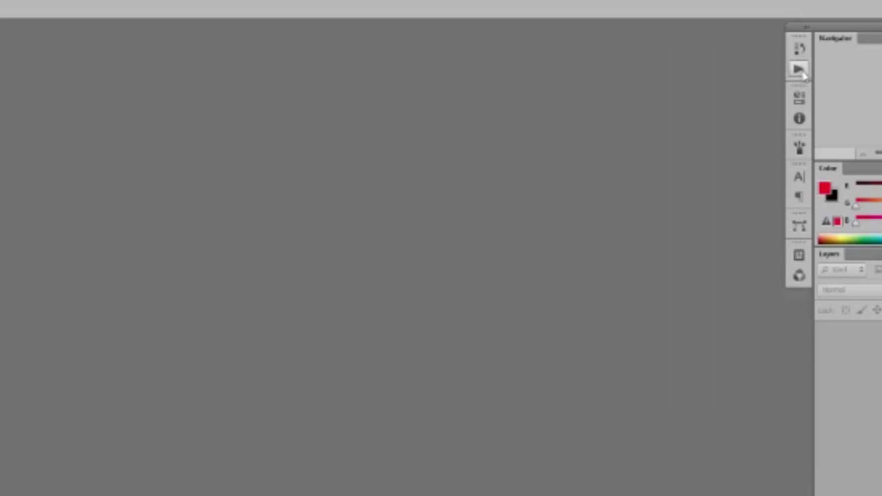
pyautogui.click(799, 148)
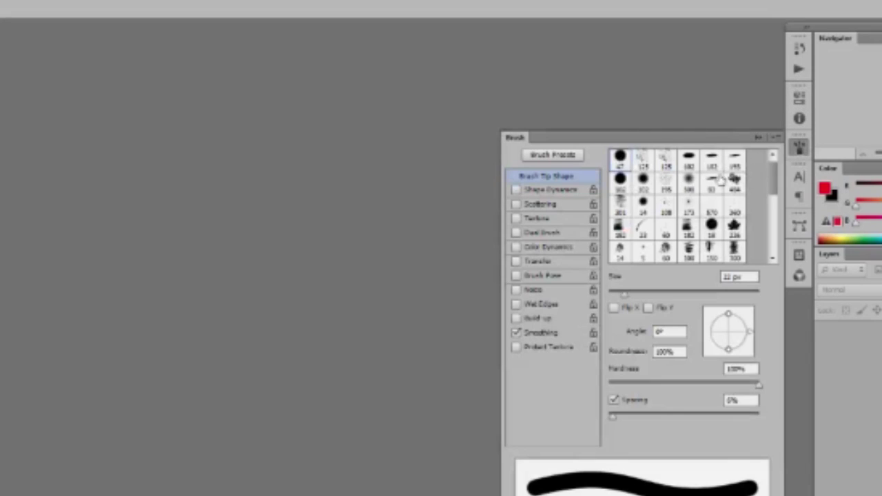
pyautogui.click(799, 148)
# Review the Character, Paragraph, Paths, Layer Comps and Channels panels one after another, collapsing each one again
pyautogui.click(798, 177)
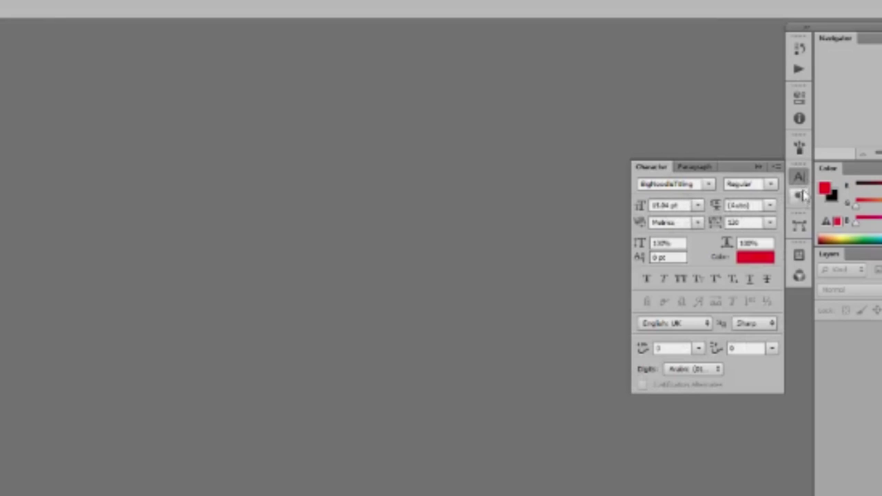
pyautogui.click(799, 179)
pyautogui.click(799, 198)
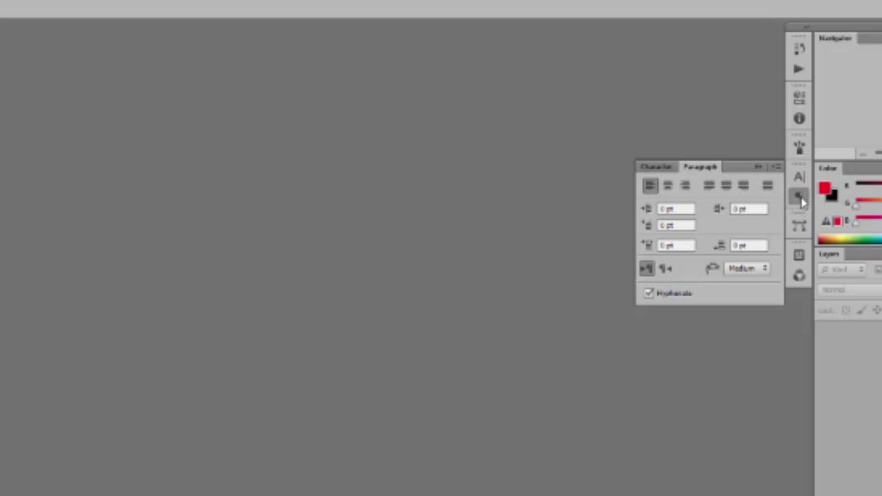
pyautogui.click(799, 198)
pyautogui.click(800, 226)
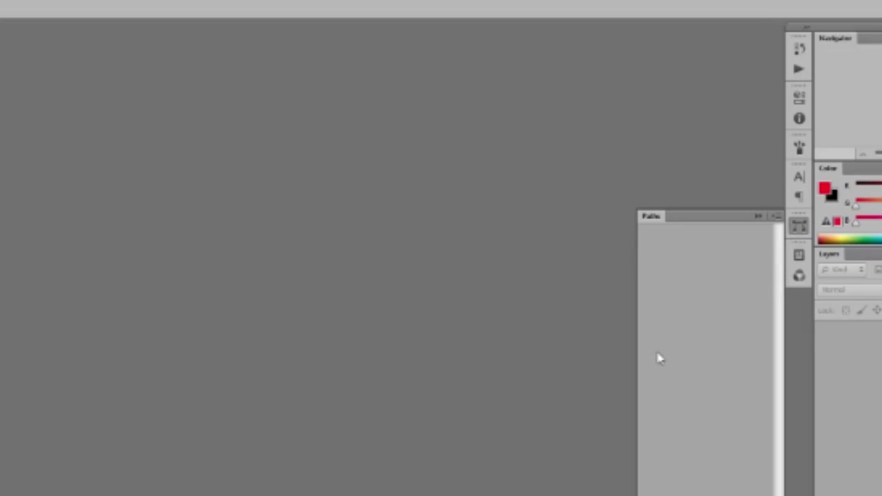
pyautogui.click(800, 228)
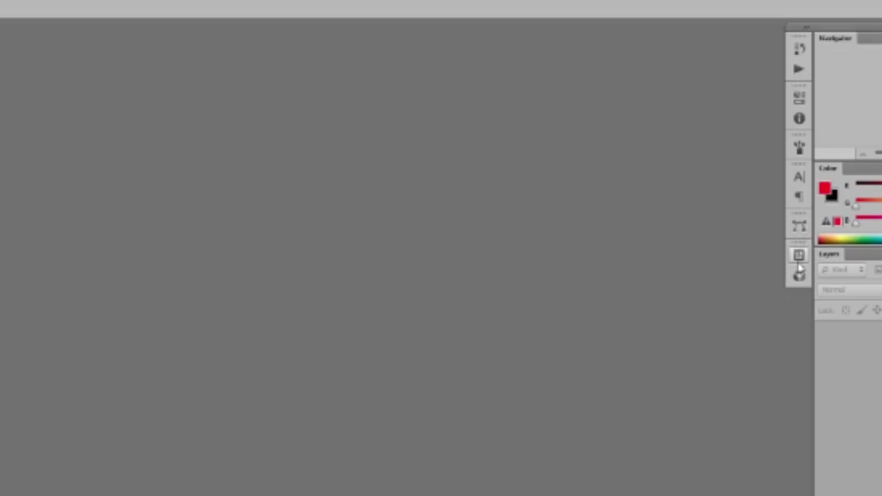
pyautogui.click(798, 256)
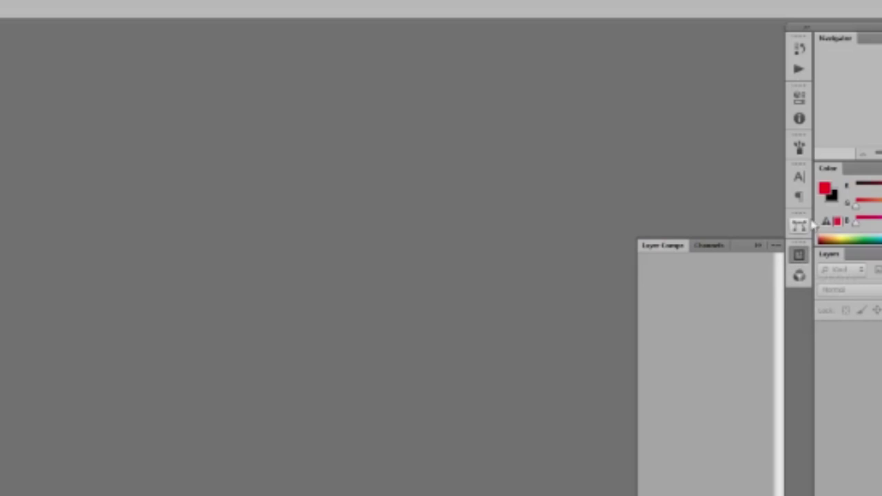
pyautogui.click(799, 256)
pyautogui.click(799, 275)
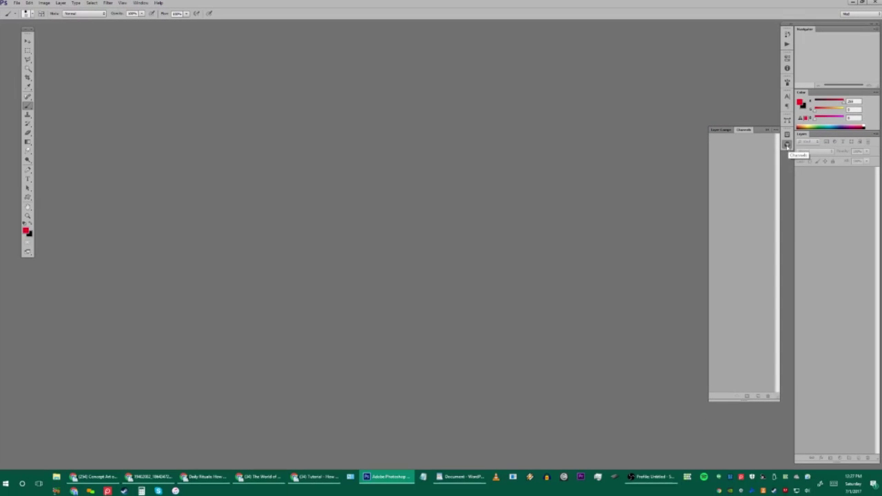
pyautogui.click(787, 146)
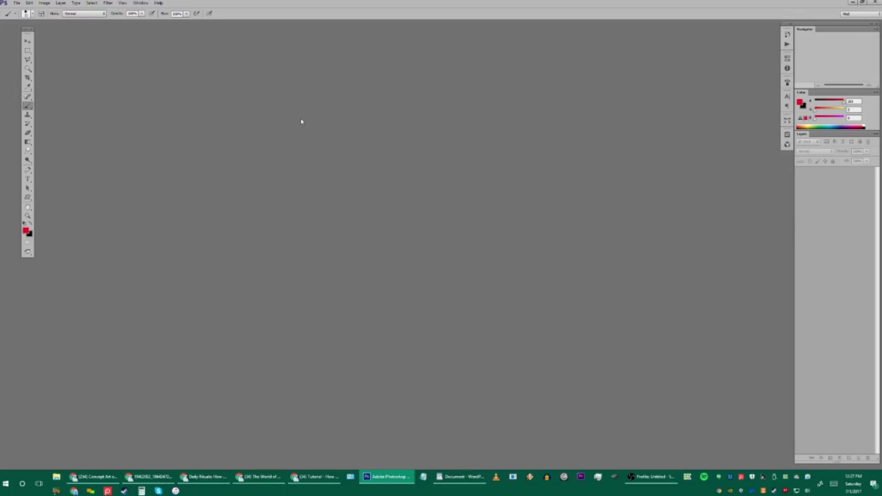
# Open the new document settings and move the dialog slightly lower over the workspace
pyautogui.hotkey('ctrl', 'n')
pyautogui.click(510, 108)
pyautogui.click(509, 88)
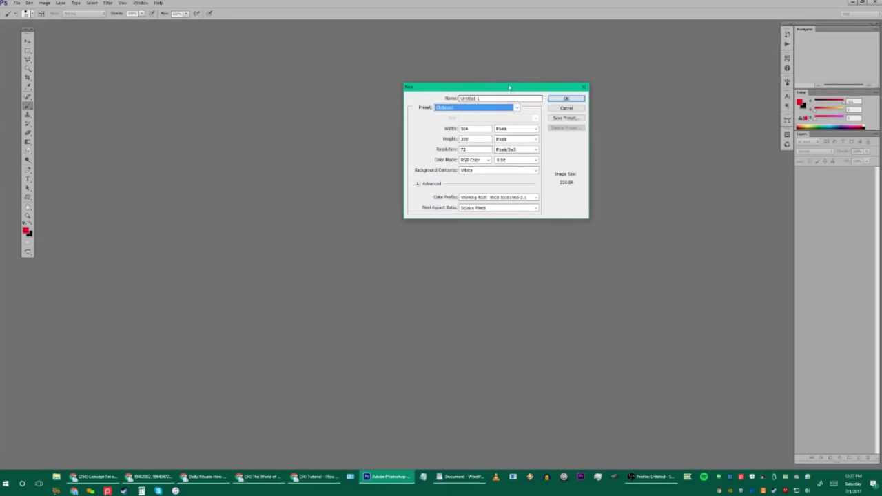
pyautogui.moveTo(514, 88); pyautogui.dragTo(502, 114)
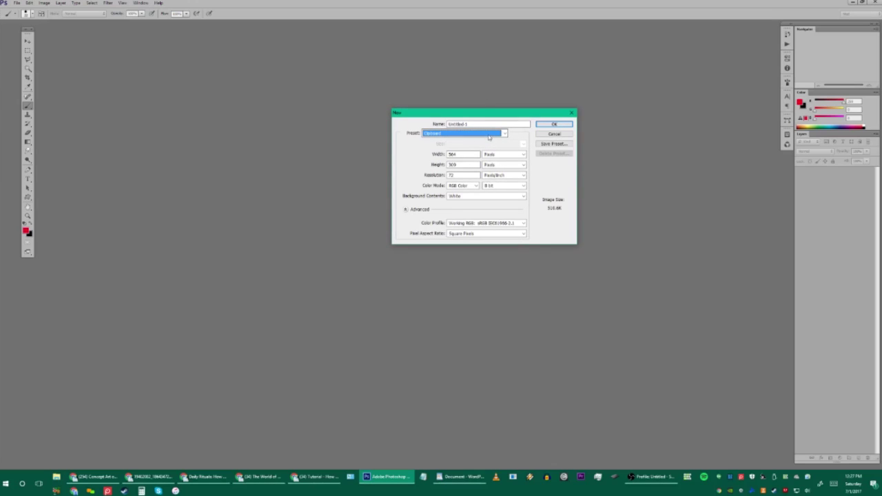
pyautogui.moveTo(523, 113); pyautogui.dragTo(523, 98)
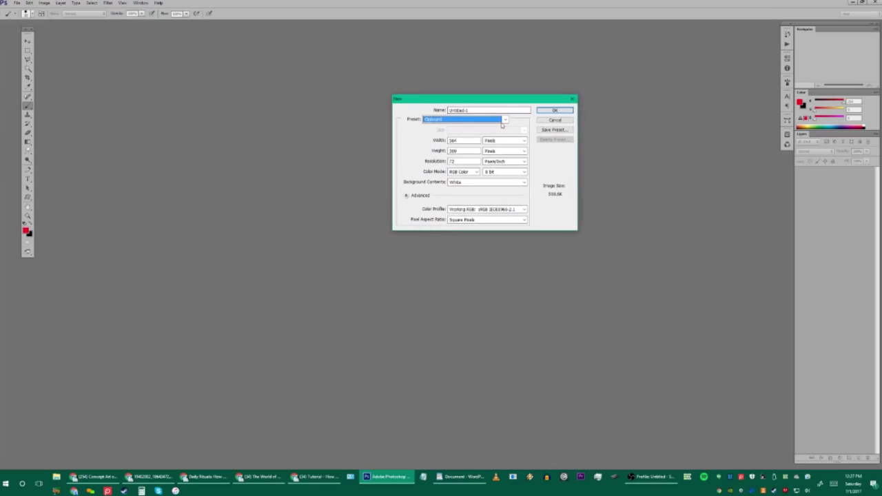
# Compare the new document presets 16 in X 9 in, MTG, 19 in X 13 in and 20 in X 10 in
pyautogui.click(496, 119)
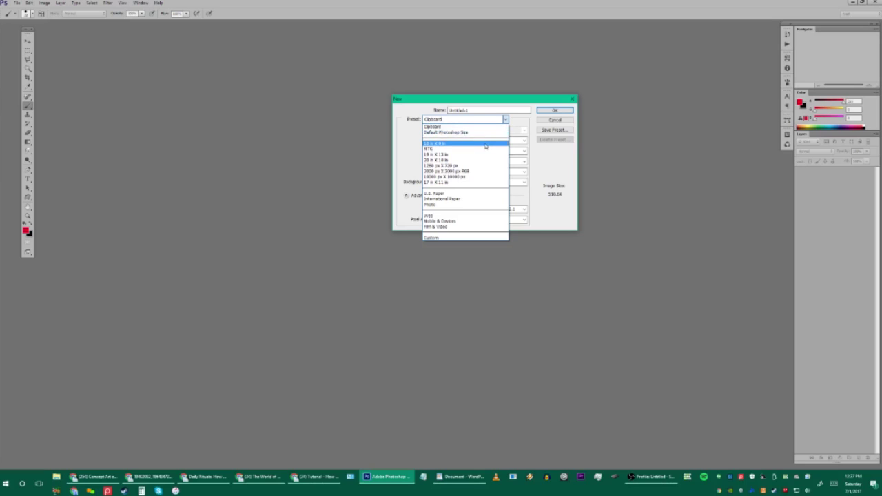
pyautogui.click(484, 143)
pyautogui.click(482, 120)
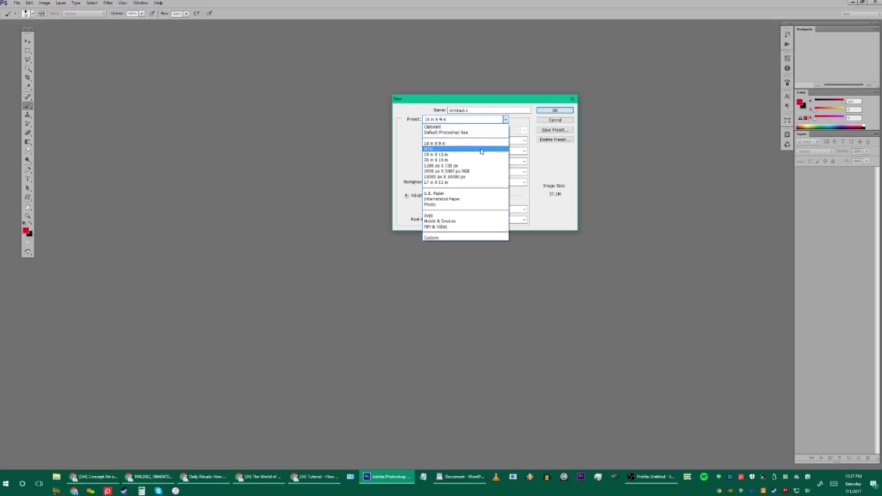
pyautogui.click(481, 149)
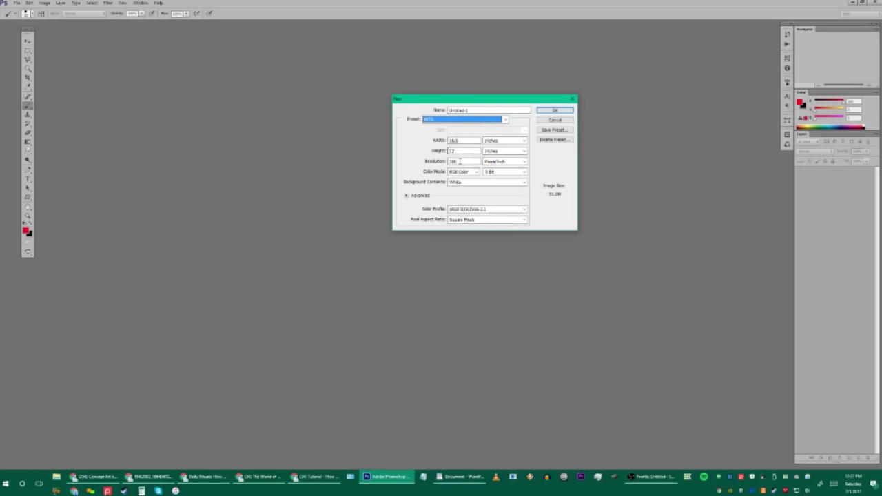
pyautogui.click(486, 120)
pyautogui.click(477, 155)
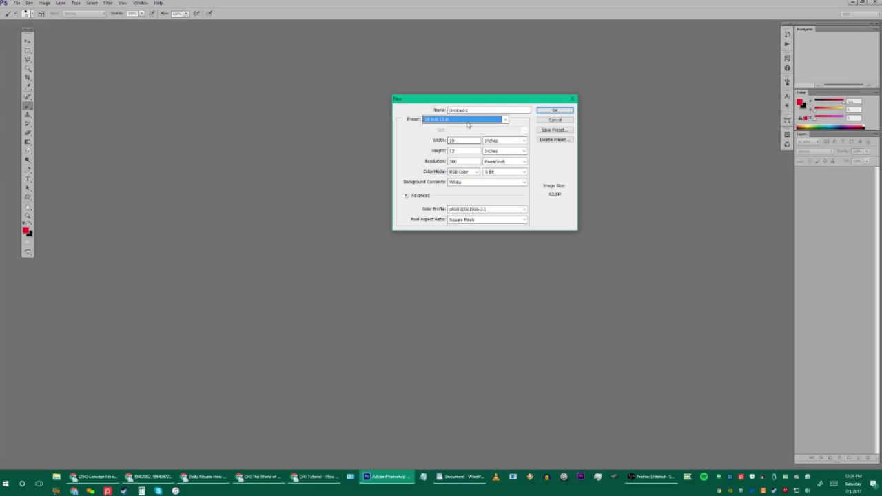
pyautogui.click(474, 122)
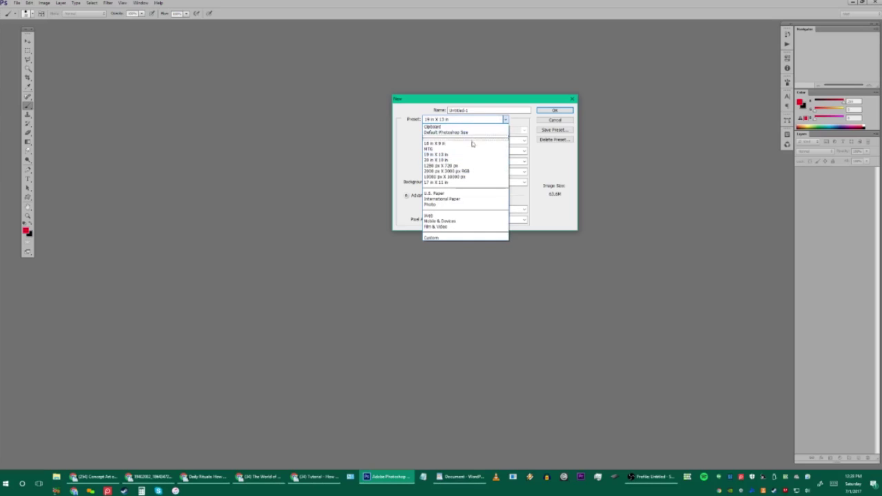
pyautogui.click(466, 160)
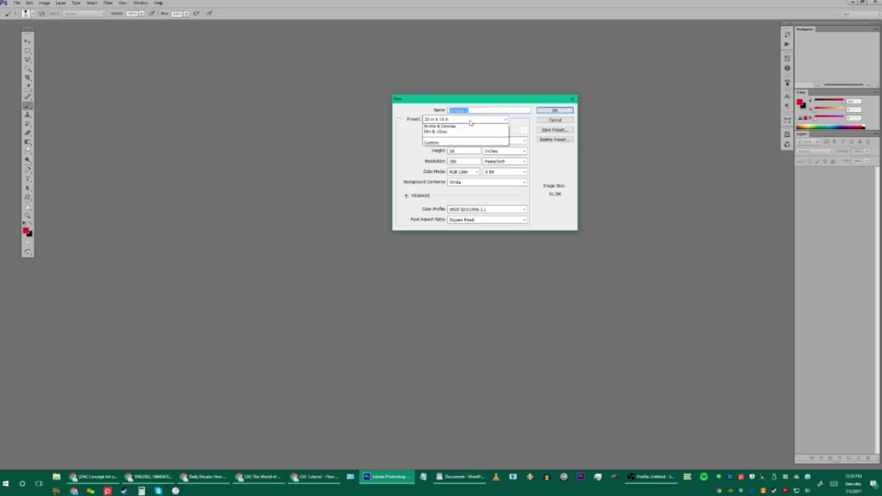
# Create the document from the 16 in X 9 in preset and reset the foreground and background colors to black and white
pyautogui.click(468, 120)
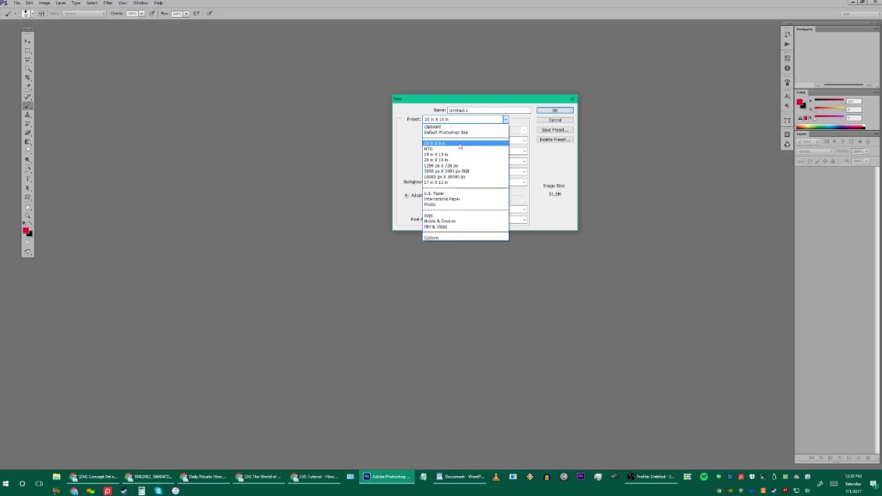
pyautogui.click(459, 144)
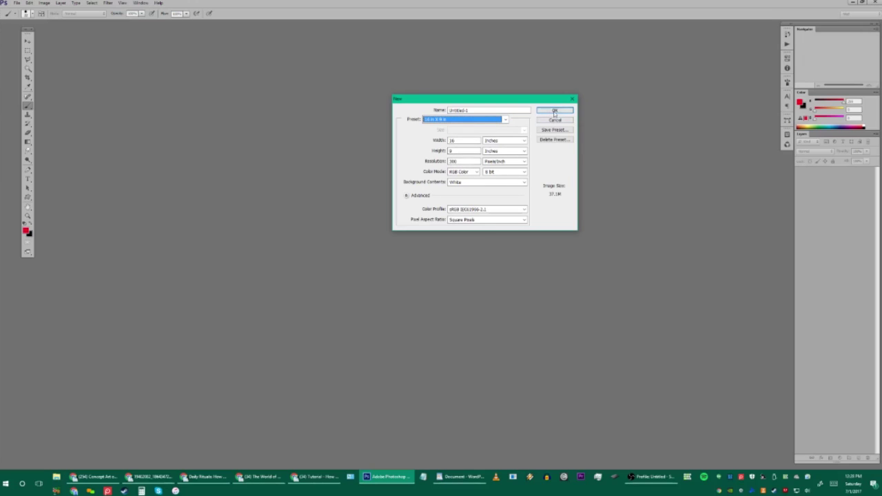
pyautogui.click(554, 112)
pyautogui.click(555, 109)
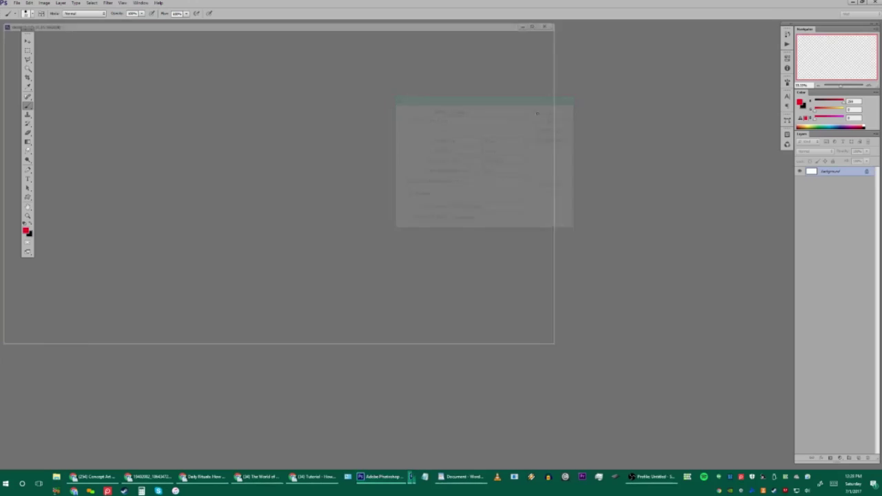
pyautogui.moveTo(563, 81)
pyautogui.mouseDown()
pyautogui.moveTo(518, 99)
pyautogui.moveTo(558, 83)
pyautogui.mouseUp()
pyautogui.press('d')
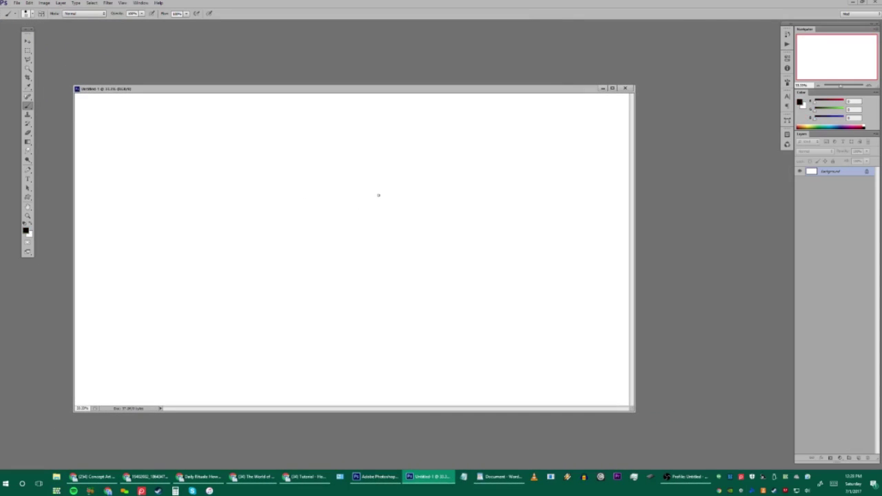
# Start another new document with a custom size of 67 inches wide by 45 inches high
pyautogui.hotkey('ctrl', 'n')
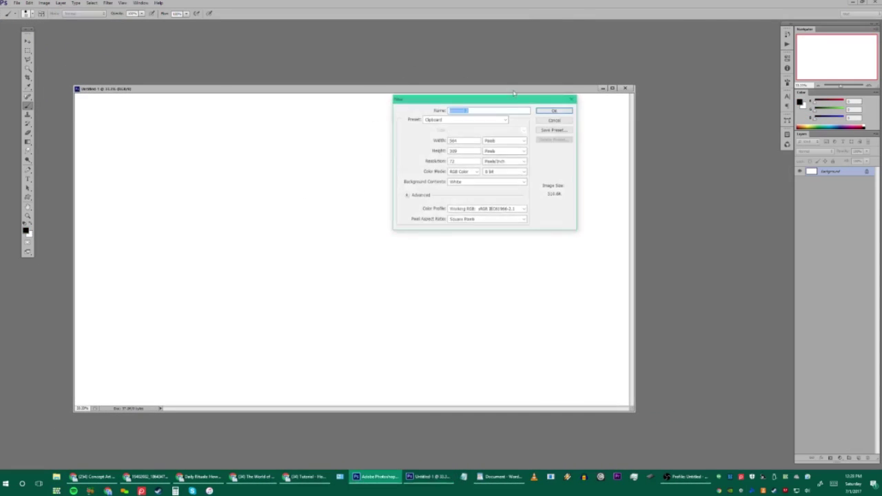
pyautogui.click(502, 121)
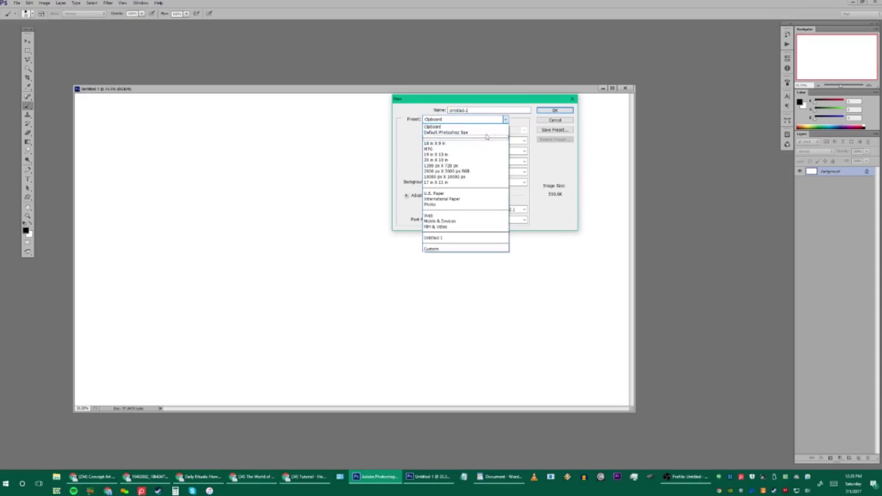
pyautogui.click(469, 127)
pyautogui.click(502, 141)
pyautogui.click(491, 152)
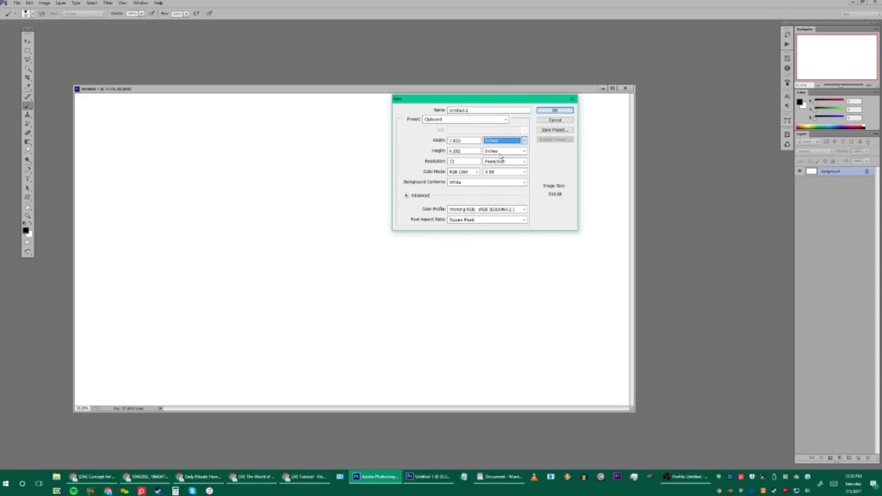
pyautogui.hotkey('shift', 'Tab')
pyautogui.write('67')
pyautogui.press('Tab')
pyautogui.write('45')
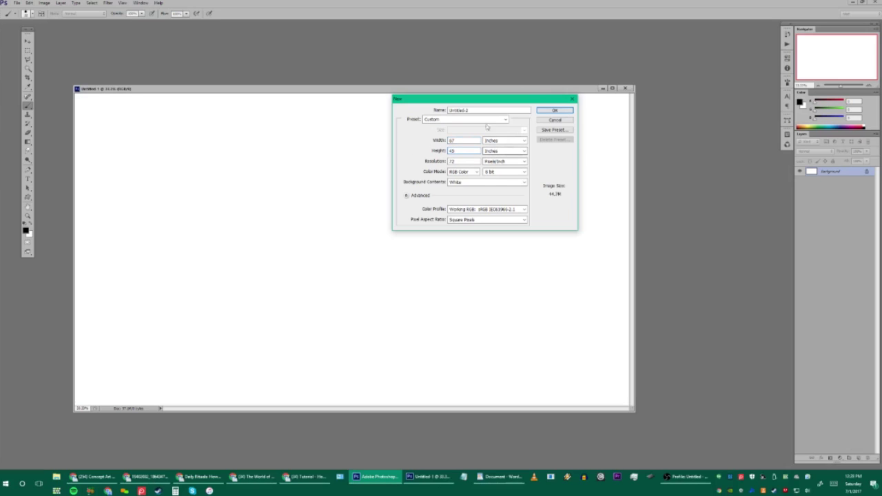
# View the options for saving the custom size as a preset, and cancel both the preset and the new document
pyautogui.click(555, 129)
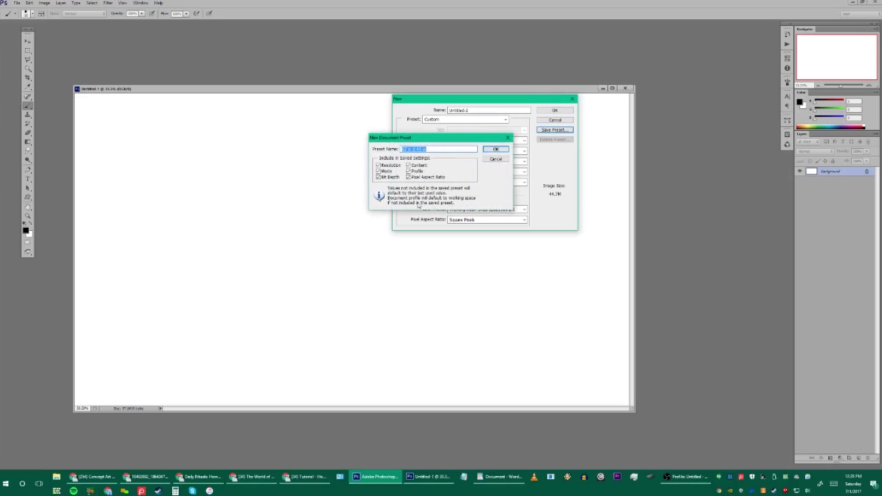
pyautogui.click(502, 159)
pyautogui.click(556, 120)
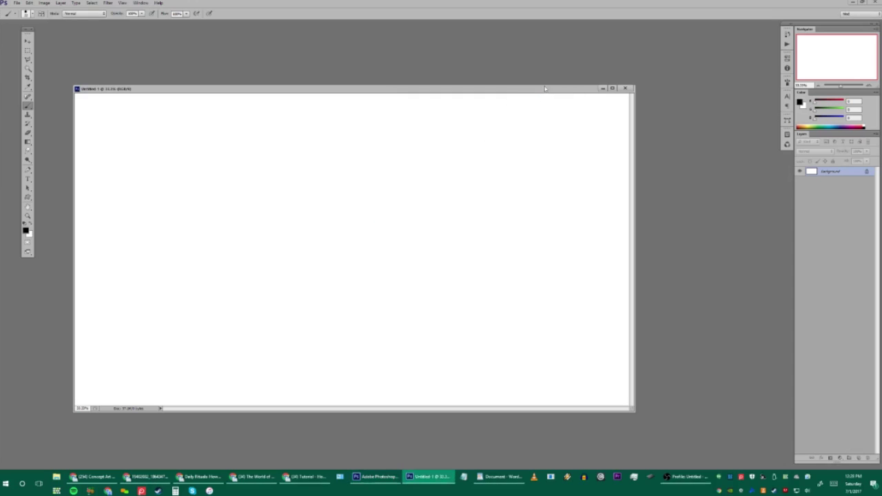
# Switch the document to full screen mode with the menu bar and reposition the canvas within the dark workspace
pyautogui.press('f')
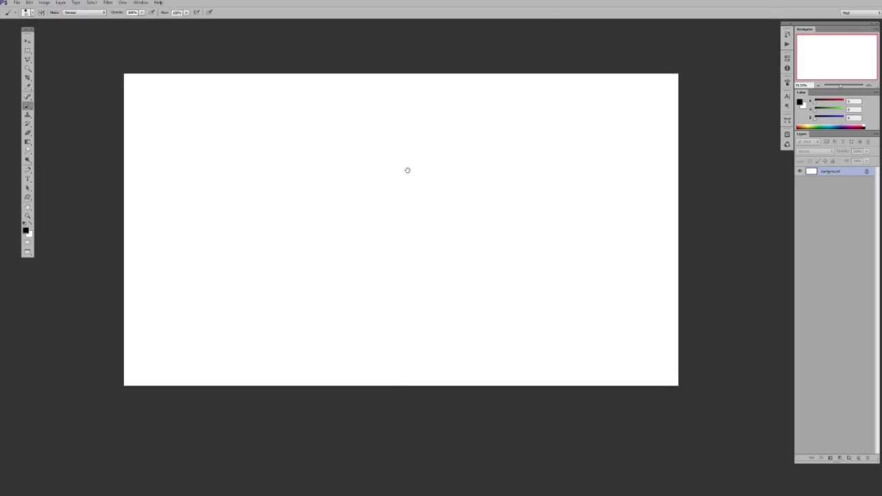
pyautogui.moveTo(407, 169); pyautogui.dragTo(431, 175)
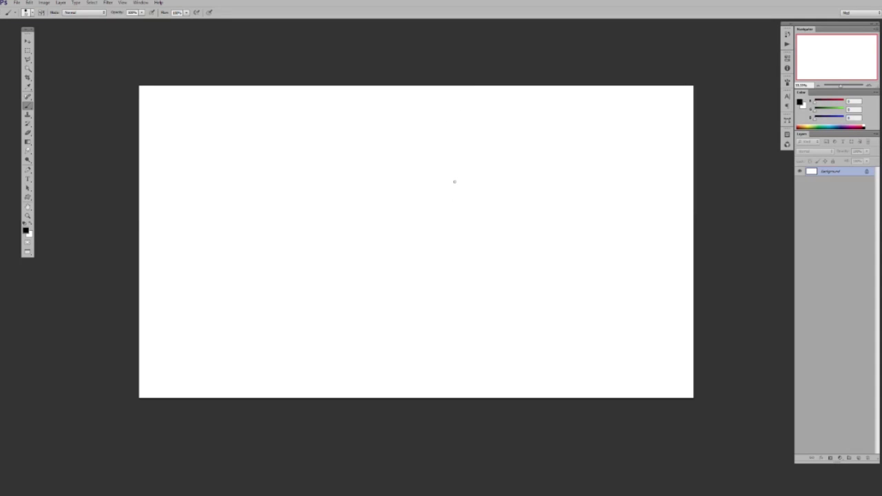
pyautogui.moveTo(293, 148); pyautogui.dragTo(301, 191)
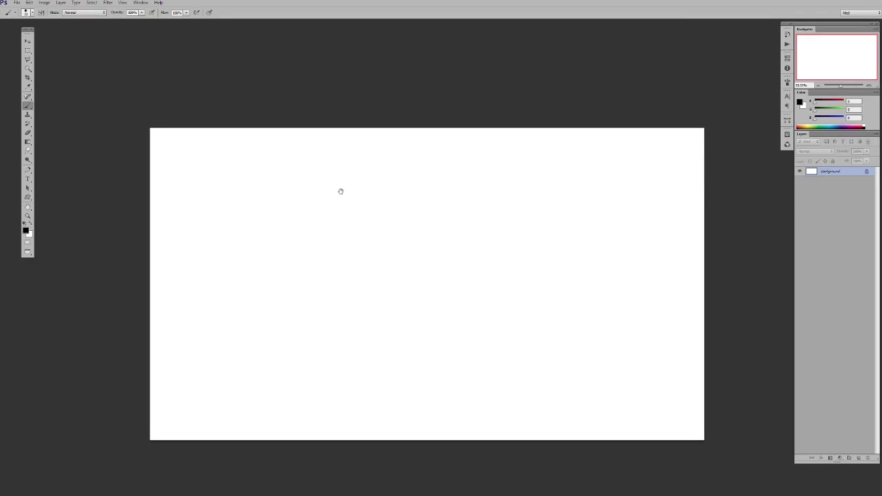
# Reposition the canvas in full screen mode and cycle through the screen modes back to the standard floating document window
pyautogui.moveTo(395, 207); pyautogui.dragTo(272, 193)
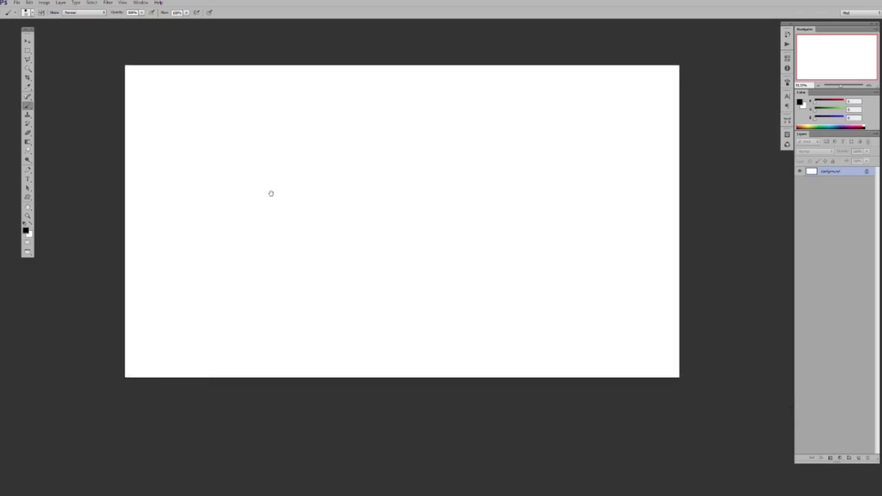
pyautogui.moveTo(356, 199)
pyautogui.mouseDown()
pyautogui.moveTo(479, 154)
pyautogui.moveTo(323, 296)
pyautogui.moveTo(448, 94)
pyautogui.moveTo(441, 227)
pyautogui.moveTo(435, 172)
pyautogui.mouseUp()
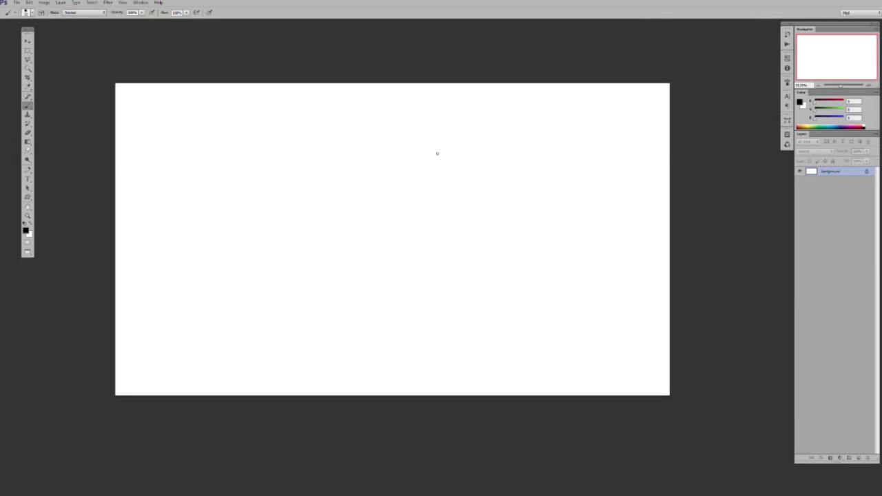
pyautogui.press('f')
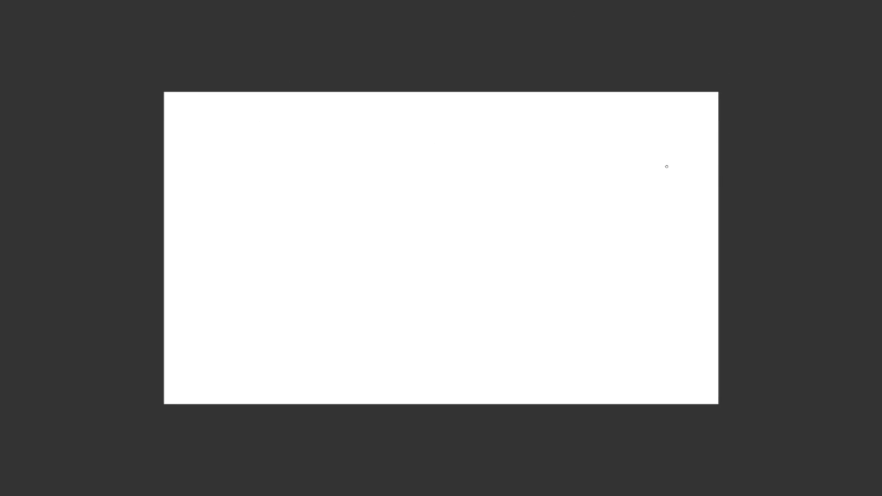
pyautogui.press('f')
pyautogui.moveTo(396, 75); pyautogui.dragTo(369, 73)
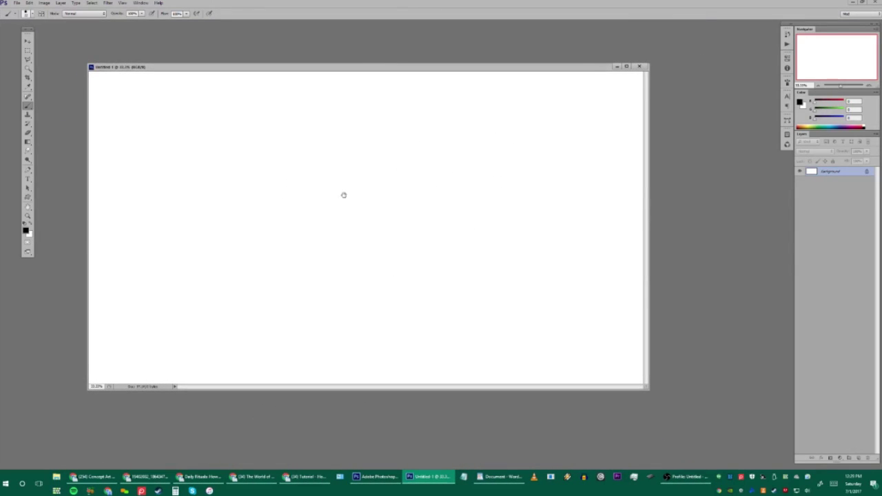
# Shrink the document window to a small square, scribble a black test stroke, and try the Hand tool on the canvas
pyautogui.moveTo(646, 388); pyautogui.dragTo(311, 286)
pyautogui.moveTo(274, 223); pyautogui.dragTo(115, 200)
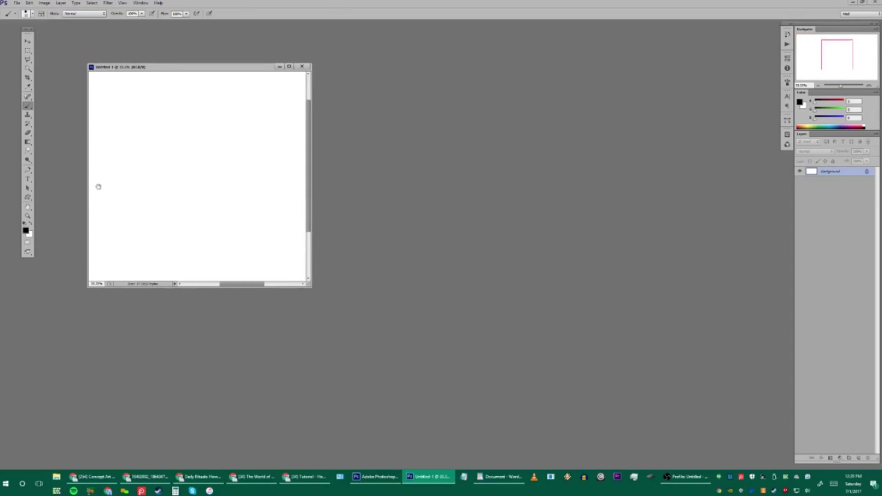
pyautogui.moveTo(200, 122)
pyautogui.mouseDown()
pyautogui.moveTo(172, 166)
pyautogui.moveTo(186, 168)
pyautogui.mouseUp()
pyautogui.moveTo(256, 208)
pyautogui.mouseDown()
pyautogui.moveTo(296, 200)
pyautogui.moveTo(203, 106)
pyautogui.moveTo(104, 262)
pyautogui.moveTo(439, 248)
pyautogui.moveTo(211, 89)
pyautogui.moveTo(228, 299)
pyautogui.moveTo(370, 230)
pyautogui.moveTo(261, 254)
pyautogui.mouseUp()
pyautogui.click(28, 208)
pyautogui.click(28, 209)
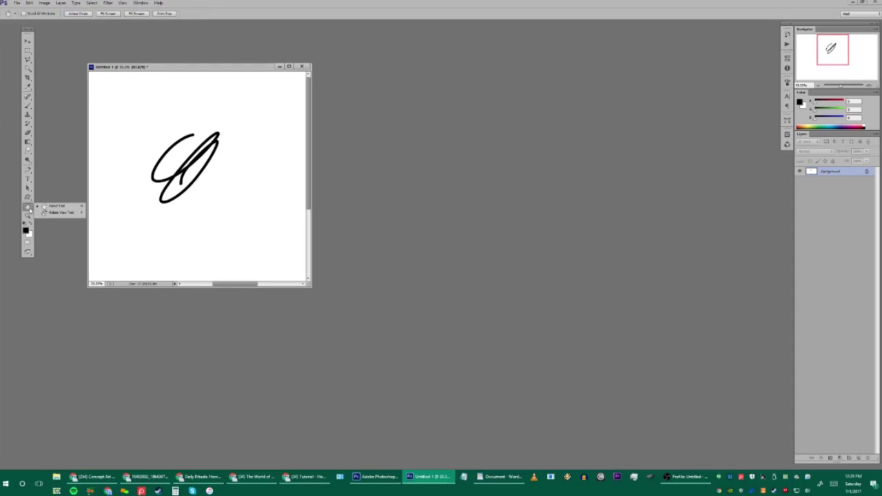
pyautogui.moveTo(244, 144); pyautogui.dragTo(229, 149)
# Scribble another black brush stroke, undo all the test scribbles, and widen the document window again
pyautogui.press('b')
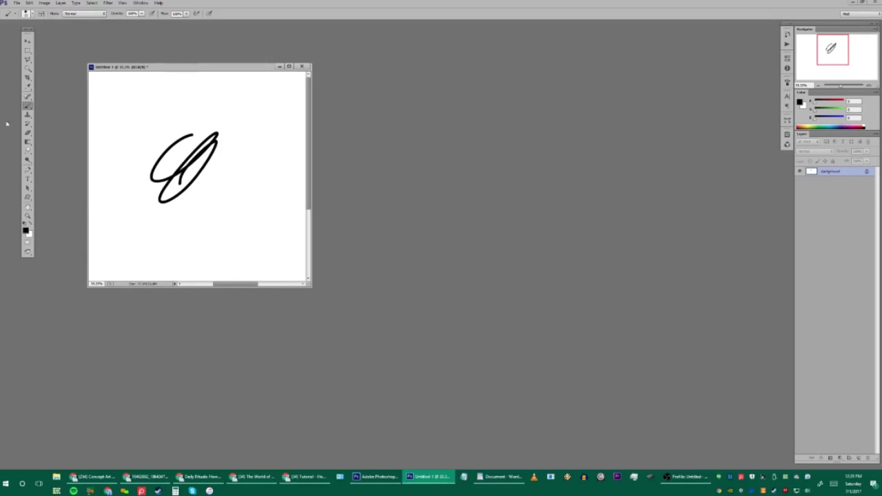
pyautogui.moveTo(210, 105)
pyautogui.mouseDown()
pyautogui.moveTo(180, 136)
pyautogui.moveTo(224, 222)
pyautogui.mouseUp()
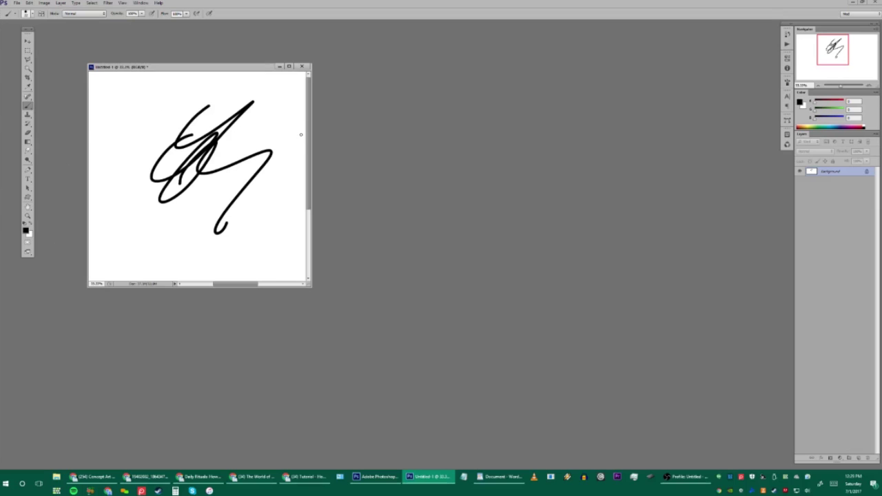
pyautogui.hotkey('ctrl', 'z')
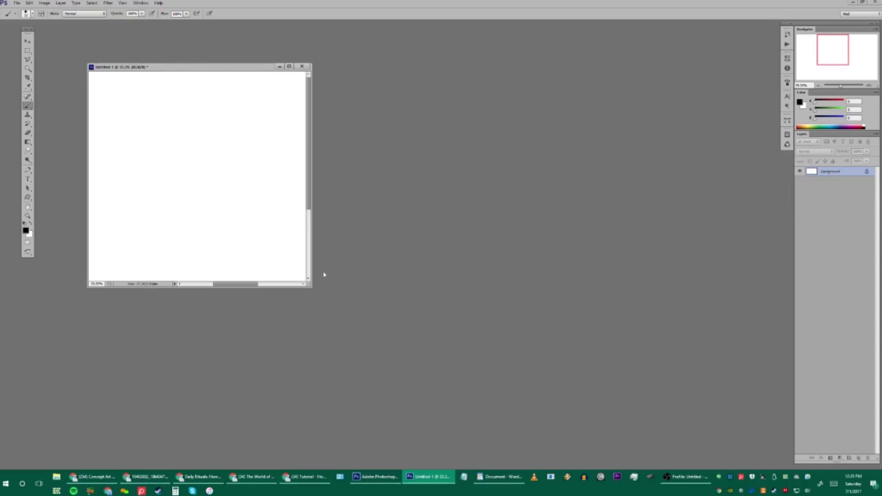
pyautogui.moveTo(312, 287); pyautogui.dragTo(664, 372)
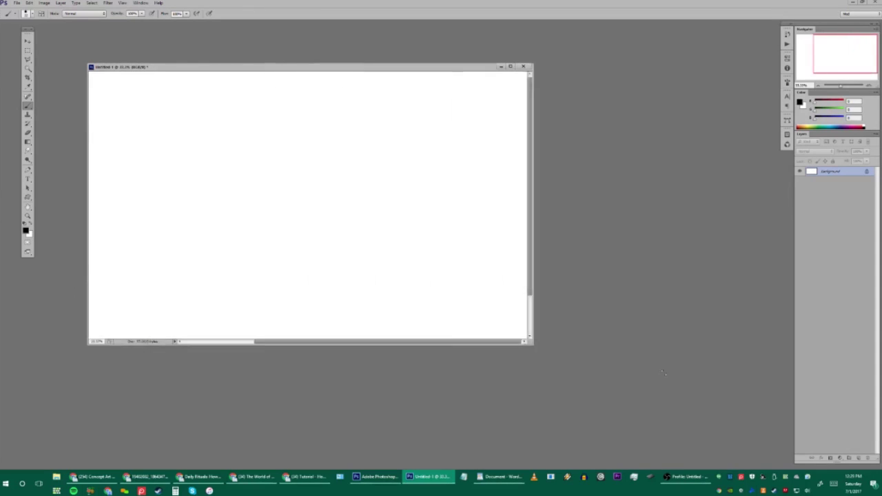
# Save the current brush presets as a brush set file in the Brushes folder
pyautogui.rightClick(248, 117)
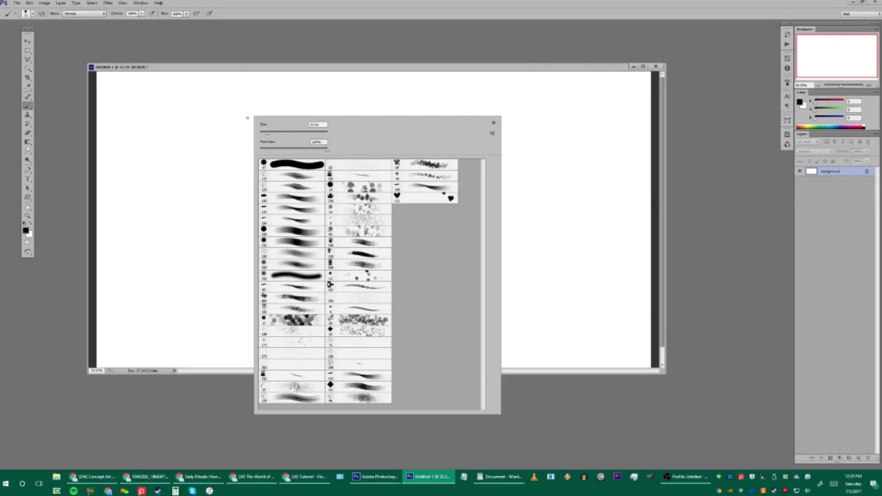
pyautogui.click(494, 124)
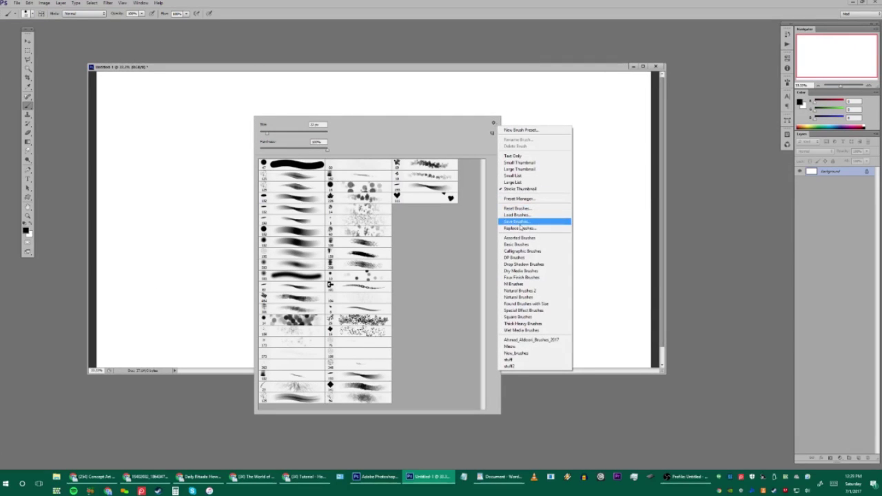
pyautogui.click(520, 221)
pyautogui.click(696, 390)
# Clear all brushes from the Preset Manager and shift the document window slightly
pyautogui.click(494, 123)
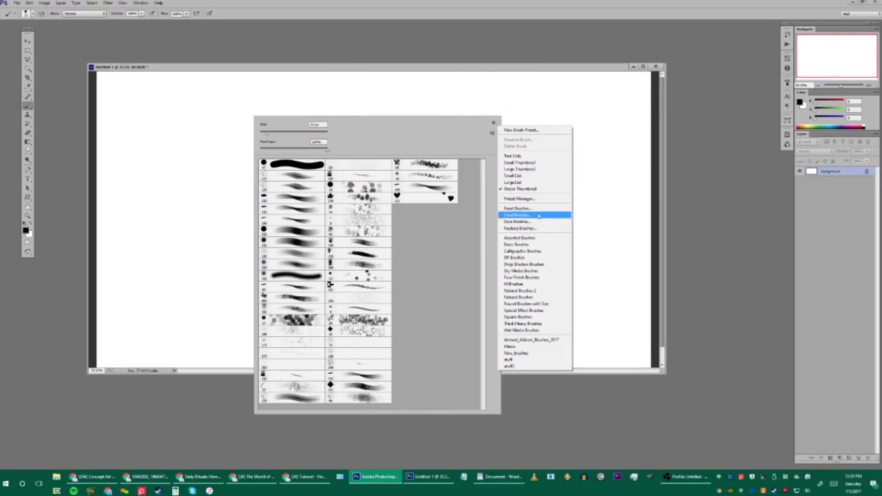
pyautogui.click(541, 199)
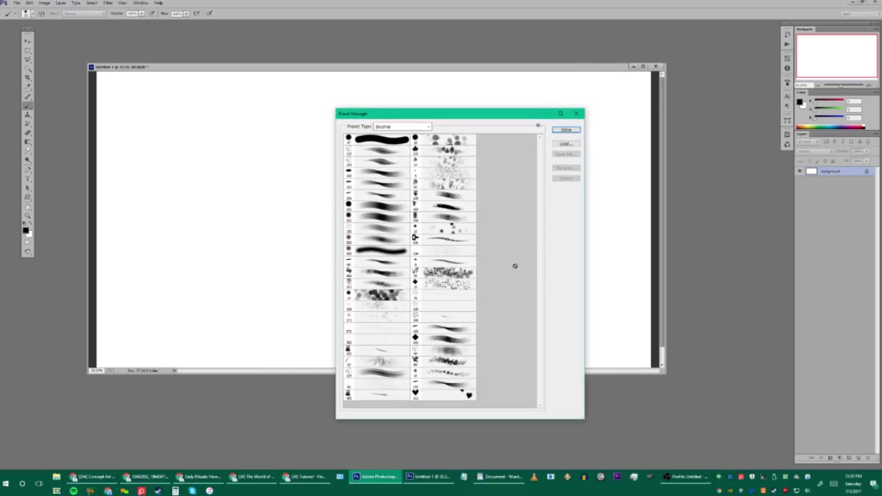
pyautogui.click(566, 130)
pyautogui.moveTo(393, 66); pyautogui.dragTo(403, 62)
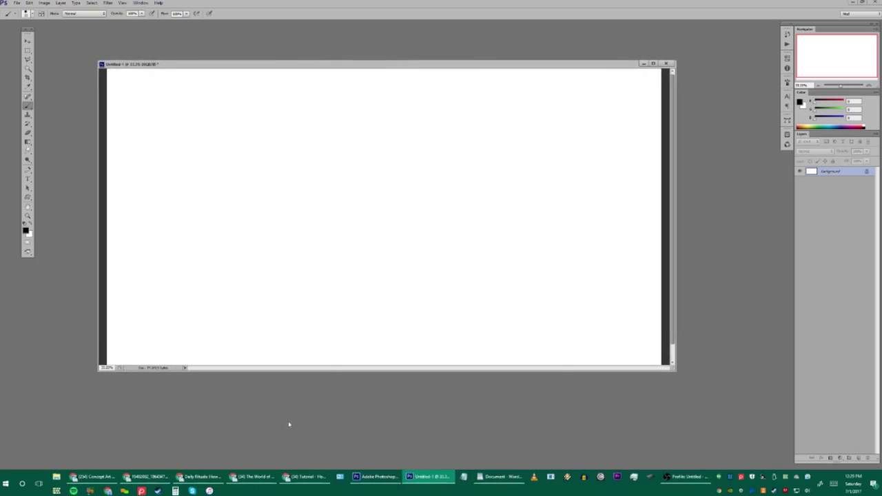
# Switch to Chrome, open the Gumroad link in the YouTube video's description, and add the $0+ Photoshop Brushes to the cart
pyautogui.click(310, 478)
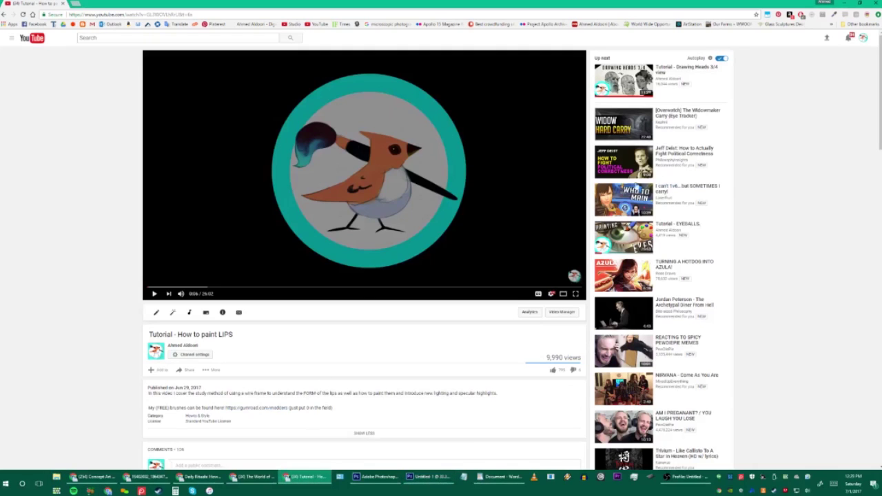
pyautogui.moveTo(878, 75); pyautogui.dragTo(875, 125)
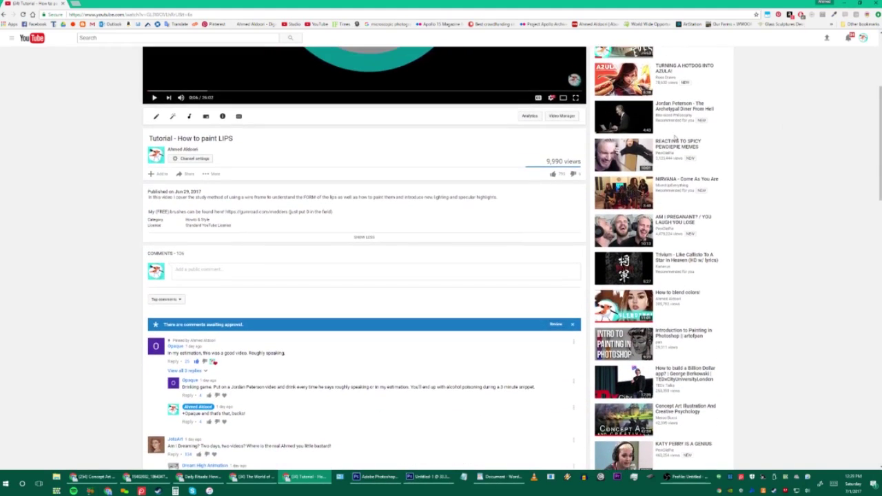
pyautogui.click(279, 215)
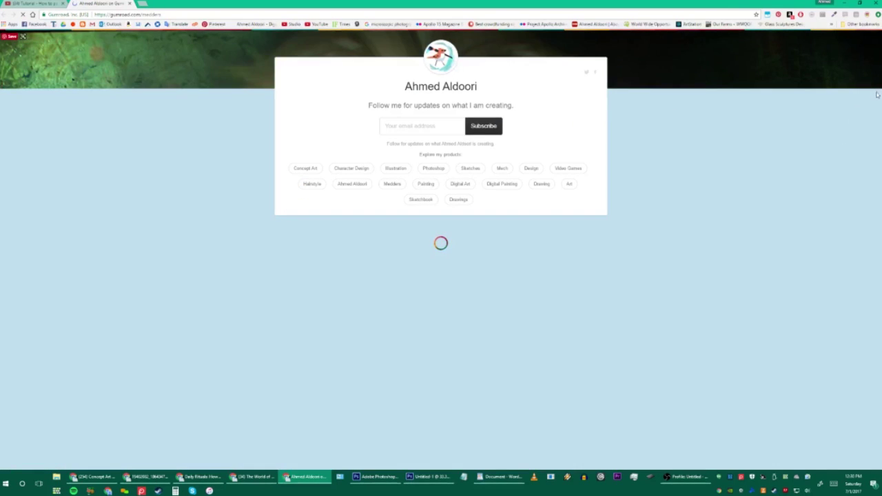
pyautogui.click(330, 273)
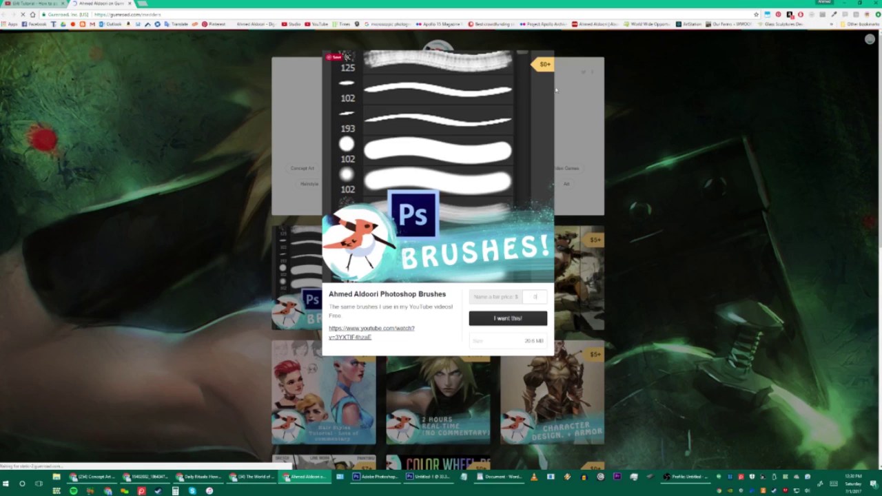
pyautogui.click(526, 319)
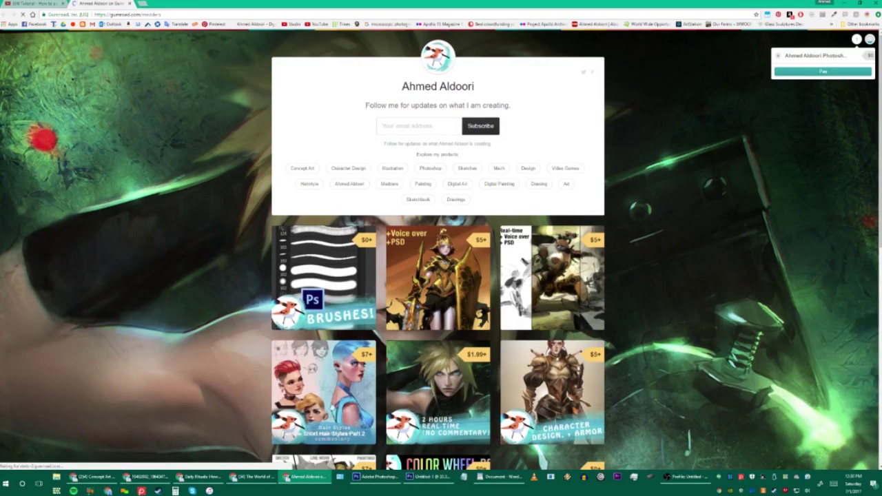
# Switch back to Photoshop and load the saved brush set file from the Brushes folder into the empty brush presets
pyautogui.click(386, 476)
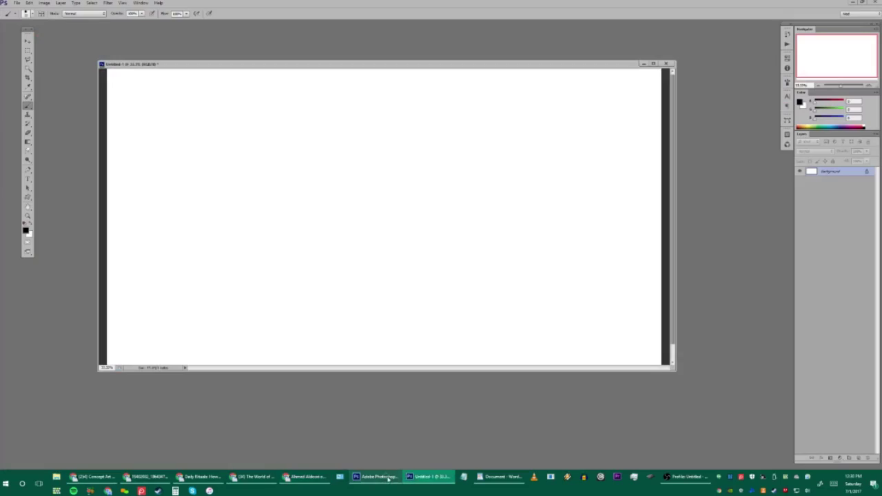
pyautogui.rightClick(306, 103)
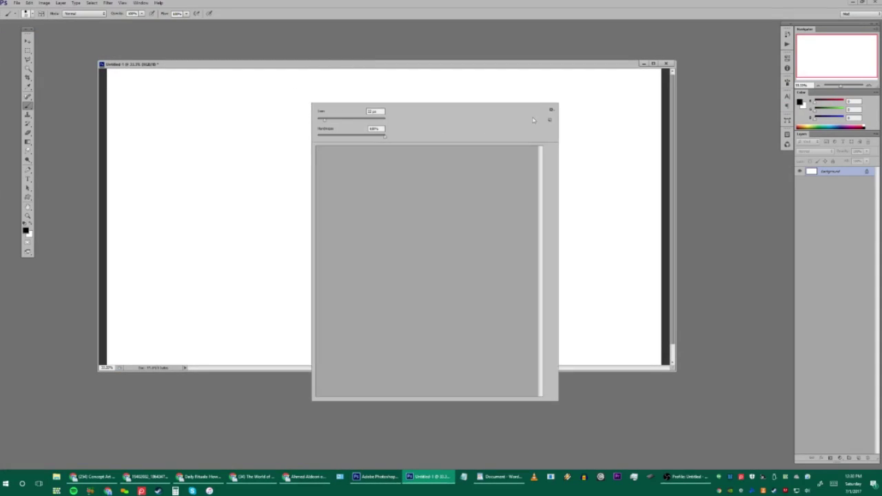
pyautogui.click(292, 66)
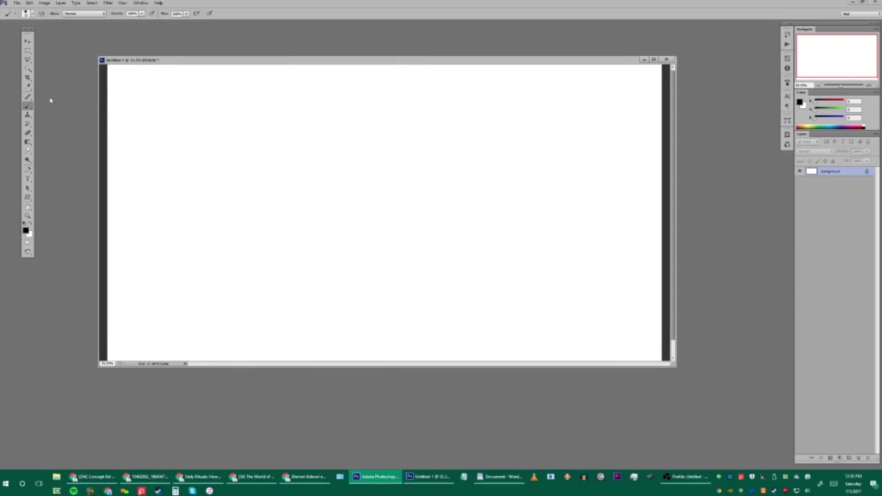
pyautogui.rightClick(403, 142)
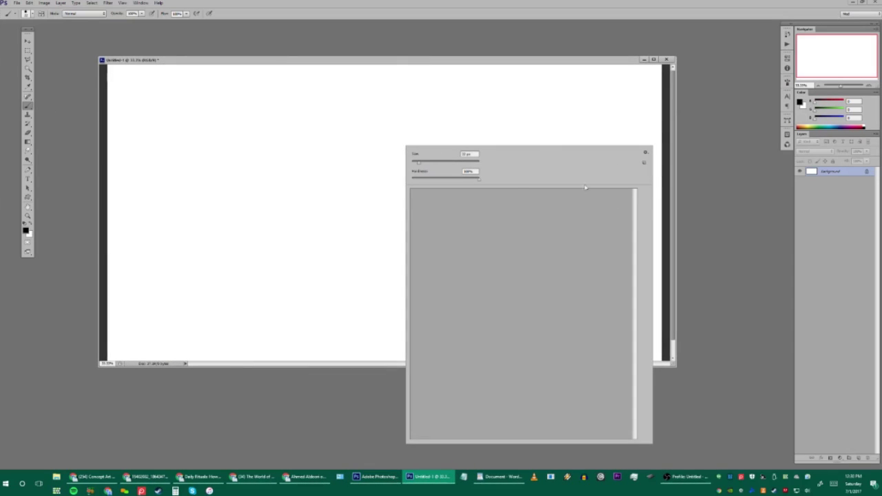
pyautogui.click(645, 153)
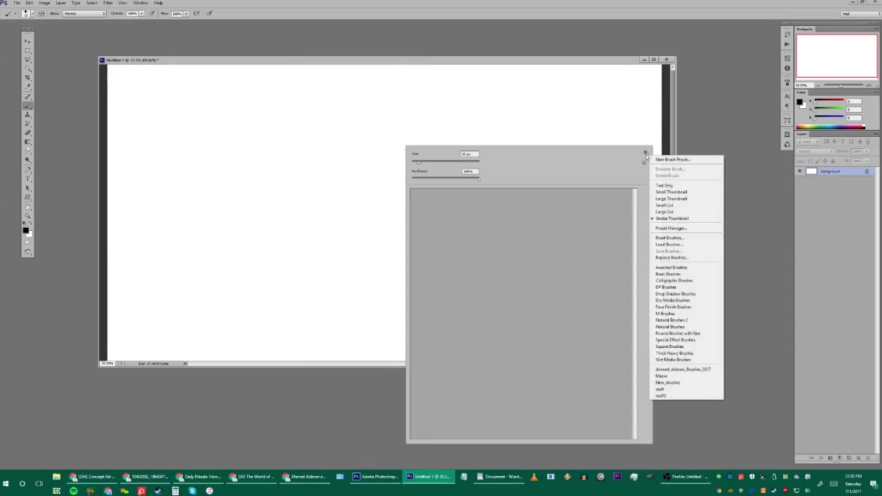
pyautogui.click(675, 245)
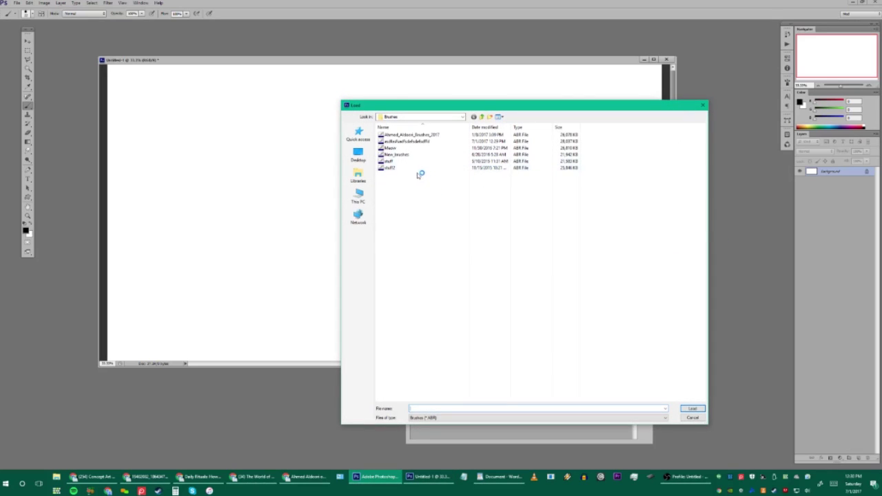
pyautogui.doubleClick(419, 141)
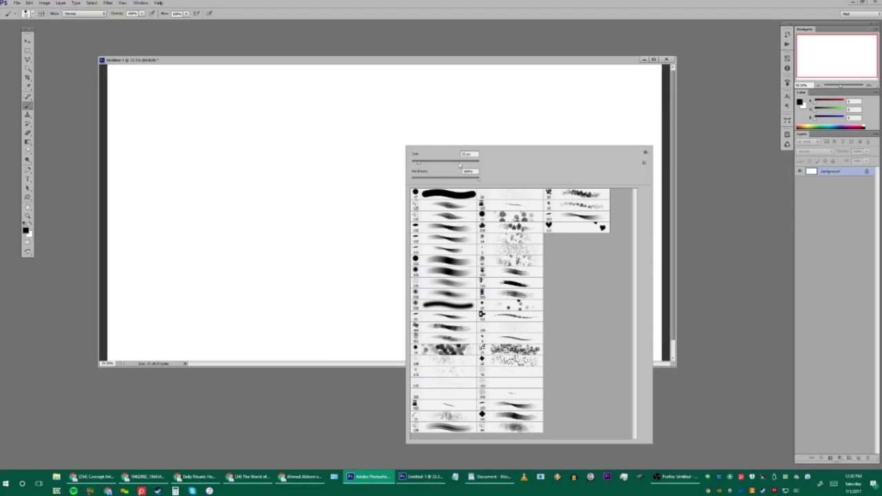
# Choose the first brush preset, the solid round brush, for painting
pyautogui.click(454, 199)
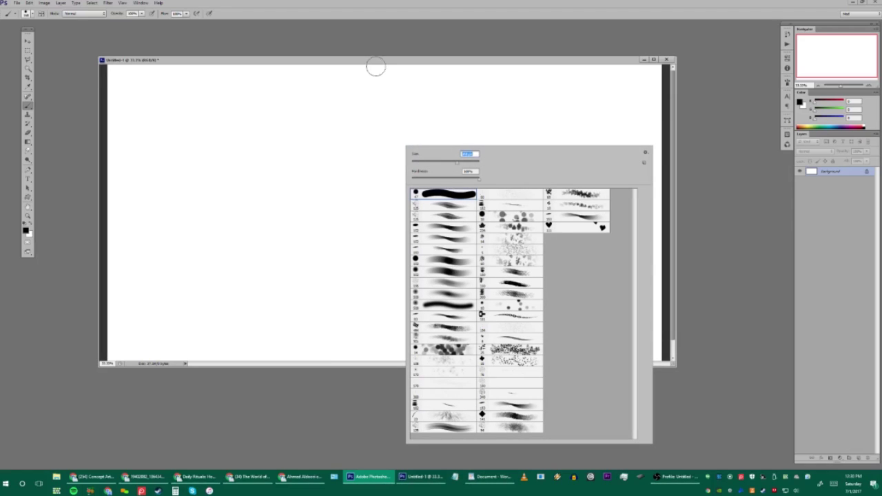
pyautogui.click(378, 65)
pyautogui.press('z')
pyautogui.hotkey('ctrl', 'z')
pyautogui.moveTo(413, 127)
pyautogui.mouseDown()
pyautogui.moveTo(399, 132)
pyautogui.moveTo(395, 157)
pyautogui.mouseUp()
# Add a new layer and paint one thick black stroke across each of the canvas's four corners
pyautogui.hotkey('ctrl', 'shift', 'alt', 'n')
pyautogui.press('b')
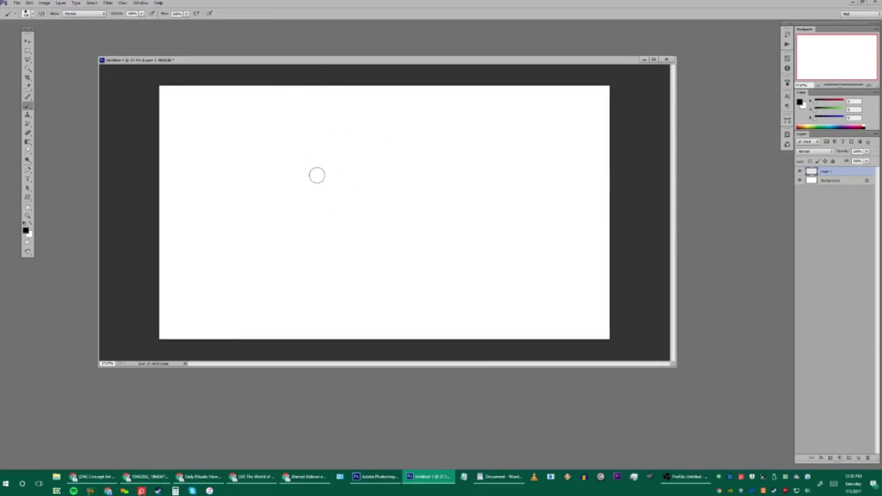
pyautogui.moveTo(224, 186)
pyautogui.mouseDown()
pyautogui.moveTo(225, 225)
pyautogui.moveTo(510, 149)
pyautogui.moveTo(321, 315)
pyautogui.moveTo(559, 129)
pyautogui.mouseUp()
pyautogui.hotkey('ctrl', 'z')
pyautogui.moveTo(110, 167); pyautogui.dragTo(366, 67)
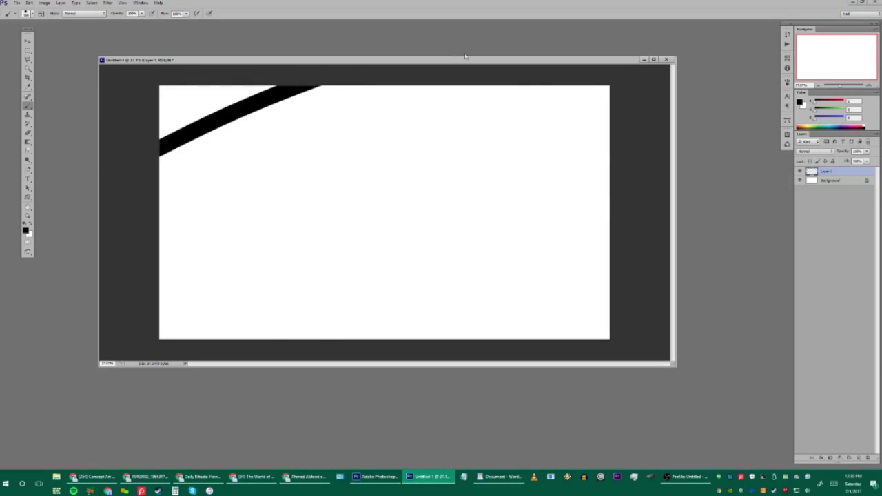
pyautogui.moveTo(616, 193); pyautogui.dragTo(460, 350)
pyautogui.moveTo(150, 237); pyautogui.dragTo(302, 348)
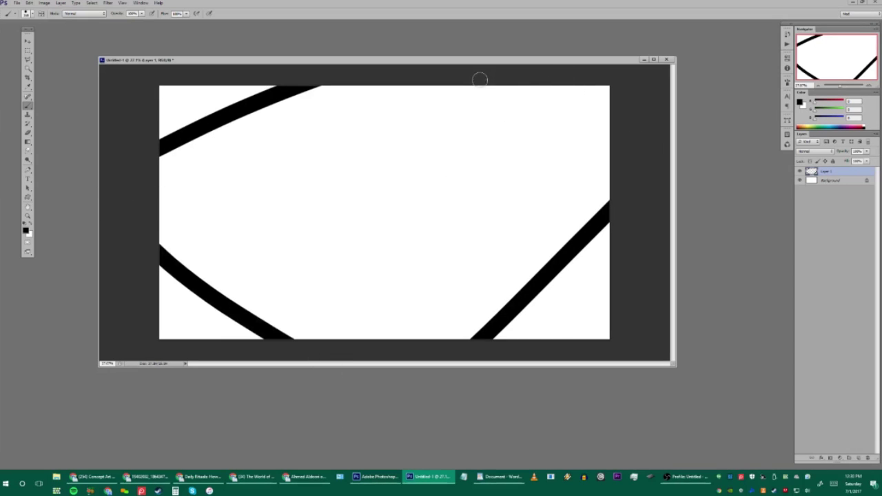
pyautogui.moveTo(472, 82); pyautogui.dragTo(619, 158)
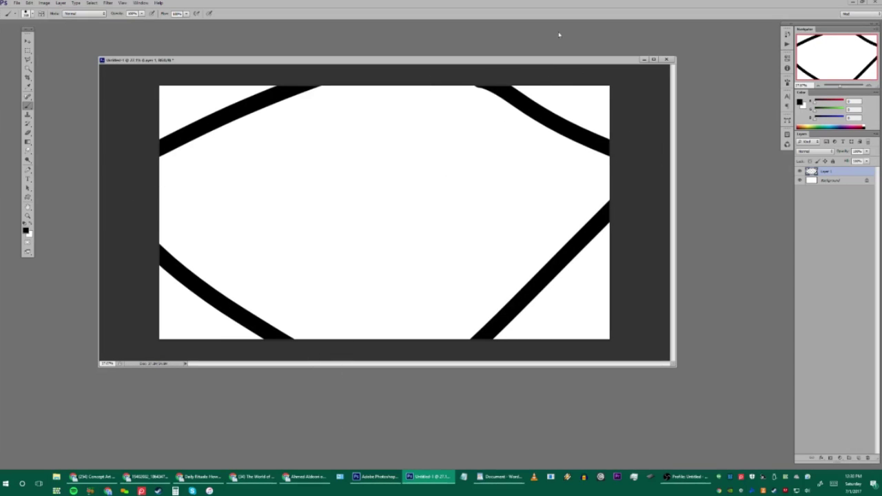
# Undo the four corner strokes and the creation of the new layer
pyautogui.hotkey('ctrl', 'alt', 'z')
pyautogui.hotkey('ctrl', 'alt', 'z')
pyautogui.hotkey('ctrl', 'alt', 'z')
pyautogui.hotkey('ctrl', 'alt', 'z')
pyautogui.hotkey('ctrl', 'alt', 'z')
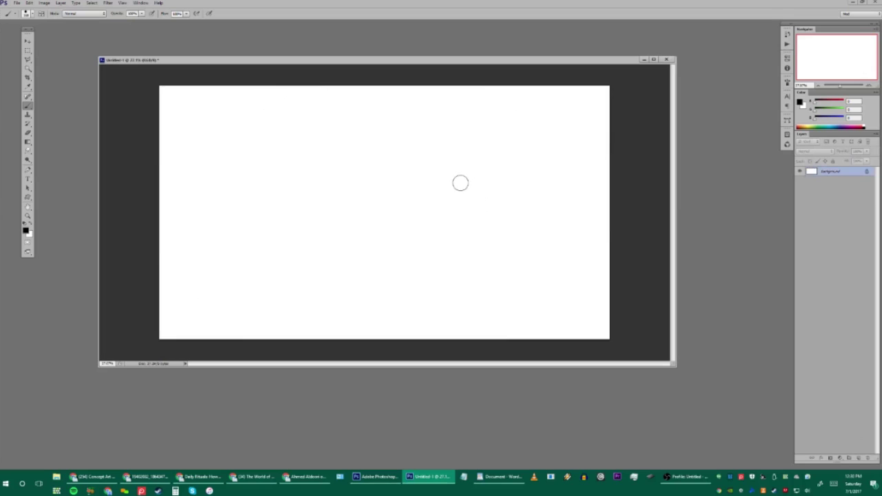
# Choose a different brush preset, and move and enlarge the document window to fill more of the workspace
pyautogui.rightClick(460, 183)
pyautogui.click(497, 255)
pyautogui.doubleClick(522, 180)
pyautogui.moveTo(438, 61)
pyautogui.mouseDown()
pyautogui.moveTo(419, 56)
pyautogui.moveTo(431, 57)
pyautogui.mouseUp()
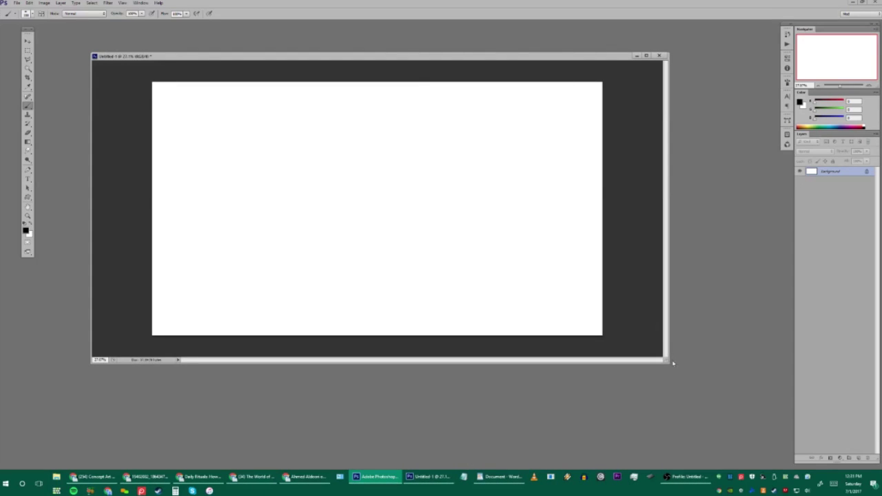
pyautogui.moveTo(664, 367); pyautogui.dragTo(732, 434)
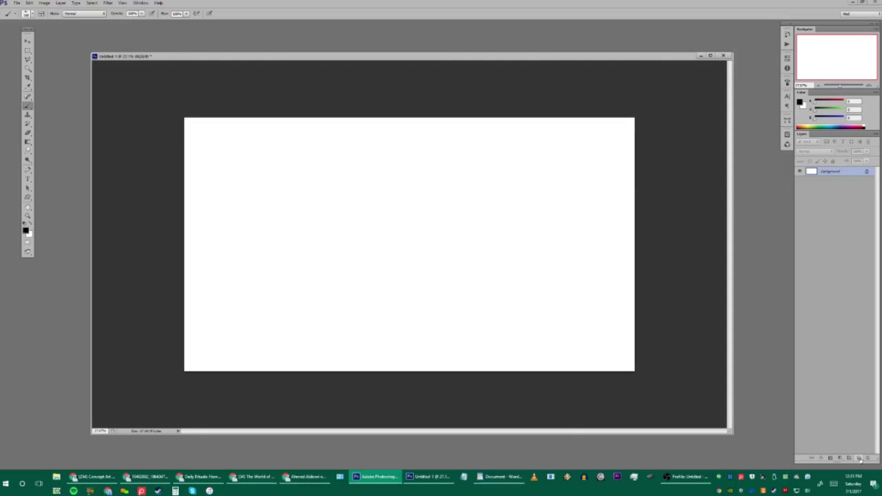
# Add a new blank layer above the background, accepting the default New Layer settings
pyautogui.click(859, 458)
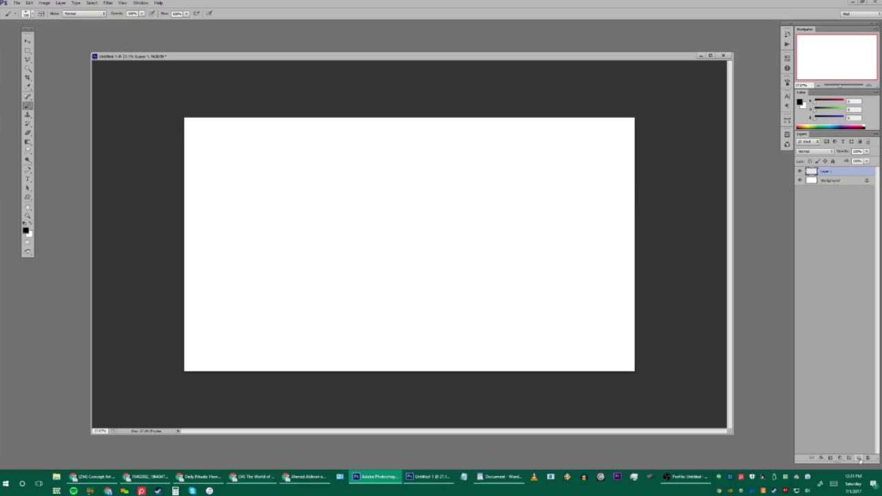
pyautogui.click(859, 459)
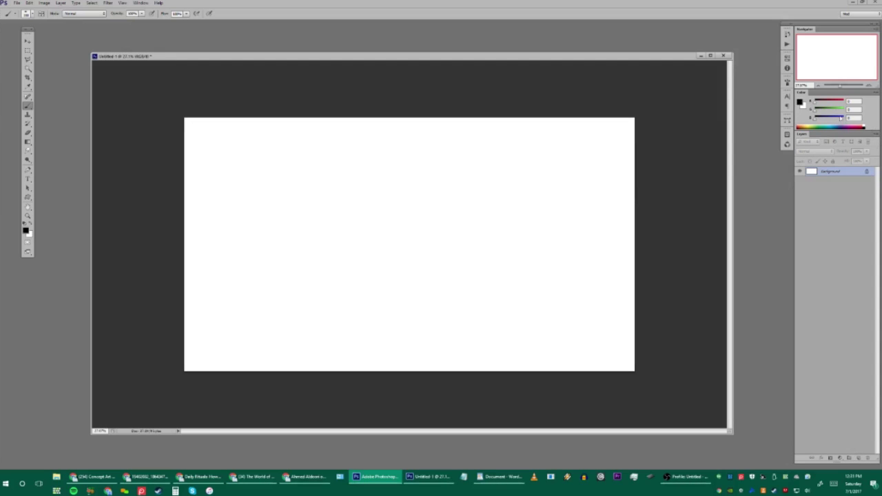
pyautogui.click(875, 135)
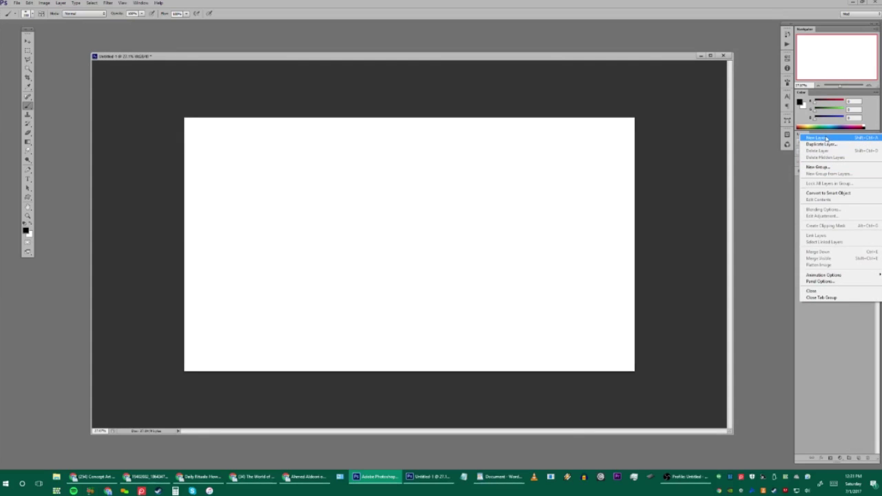
pyautogui.click(864, 137)
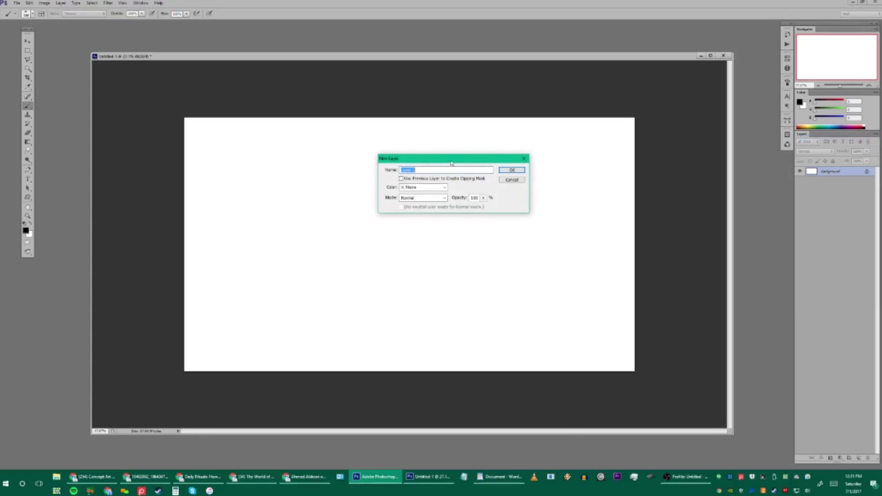
pyautogui.click(511, 170)
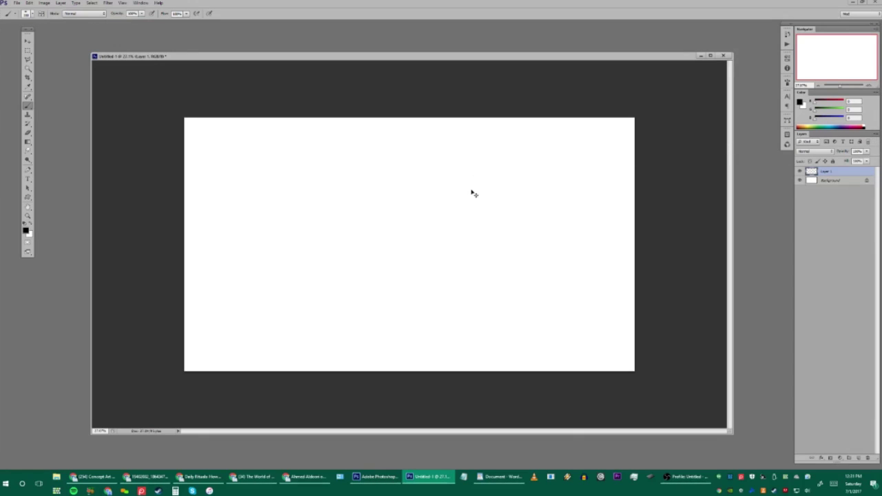
pyautogui.hotkey('ctrl', 'shift', 'n')
pyautogui.click(505, 180)
pyautogui.hotkey('ctrl', 'shift', 'n')
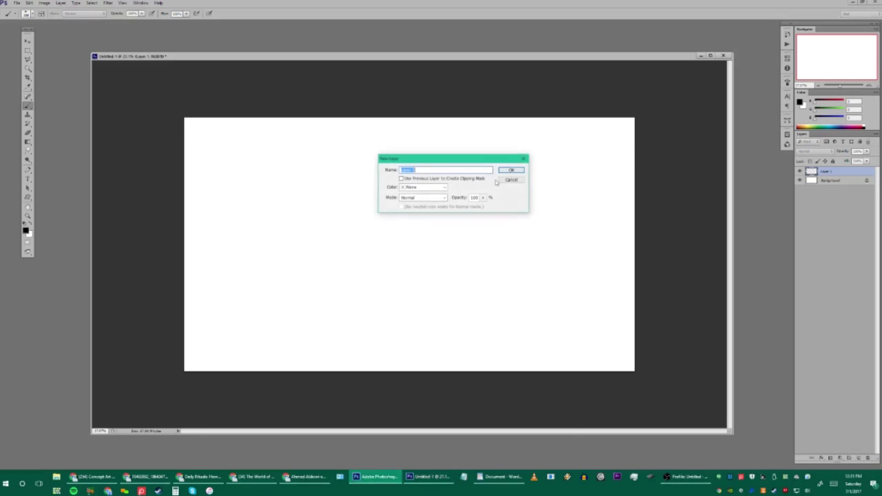
pyautogui.moveTo(471, 159)
pyautogui.mouseDown()
pyautogui.moveTo(451, 171)
pyautogui.moveTo(474, 153)
pyautogui.mouseUp()
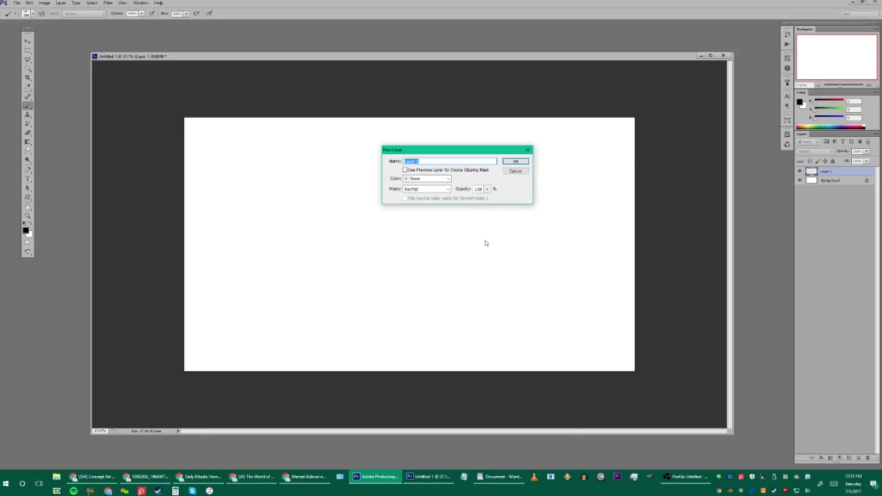
pyautogui.click(521, 171)
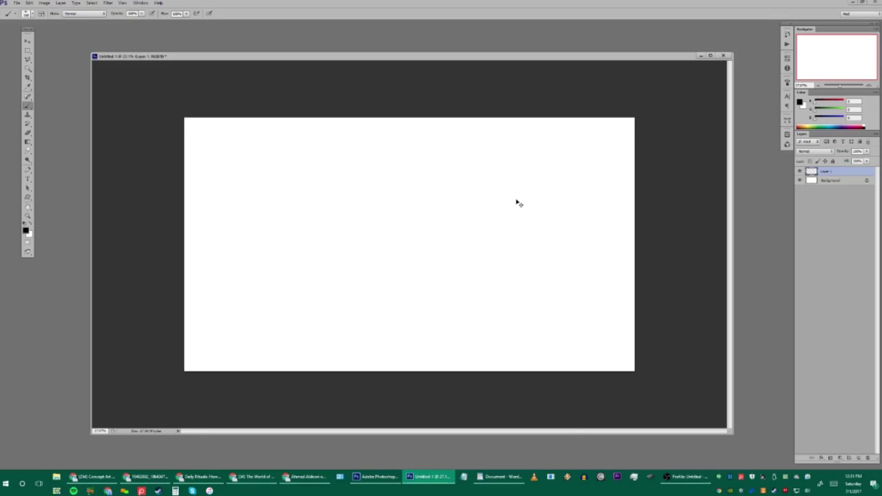
# Add several blank layers above Layer 1 in quick succession without the naming dialog, and delete these extra layers
pyautogui.hotkey('ctrl', 'alt', 'shift', 'n')
pyautogui.hotkey('ctrl', 'alt', 'shift', 'n')
pyautogui.hotkey('ctrl', 'alt', 'shift', 'n')
pyautogui.hotkey('ctrl', 'alt', 'shift', 'n')
pyautogui.hotkey('ctrl', 'alt', 'shift', 'n')
pyautogui.hotkey('ctrl', 'alt', 'shift', 'n')
pyautogui.hotkey('ctrl', 'alt', 'shift', 'n')
pyautogui.hotkey('ctrl', 'alt', 'shift', 'n')
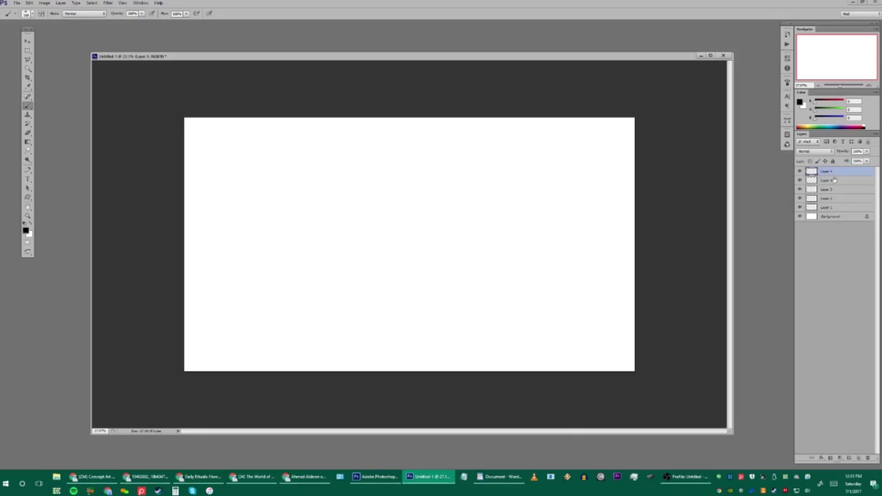
pyautogui.keyDown('shift'); pyautogui.click(834, 244); pyautogui.keyUp('shift')
pyautogui.press('Delete')
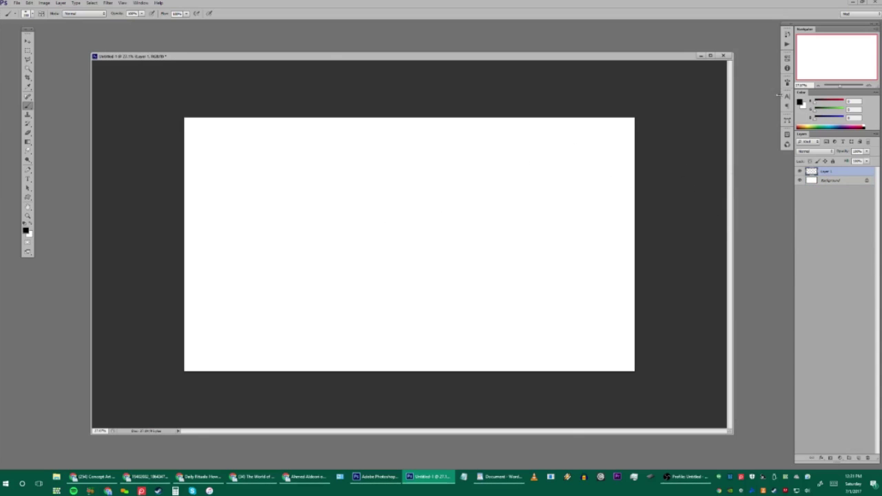
# Set the foreground color to red, paint a test stroke on Layer 1, and undo that stroke
pyautogui.click(842, 102)
pyautogui.moveTo(338, 270); pyautogui.dragTo(443, 212)
pyautogui.hotkey('ctrl', 'z')
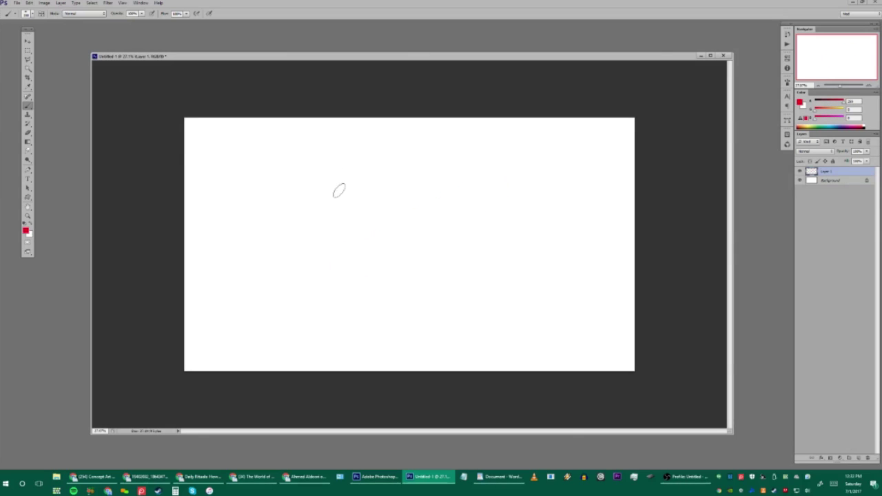
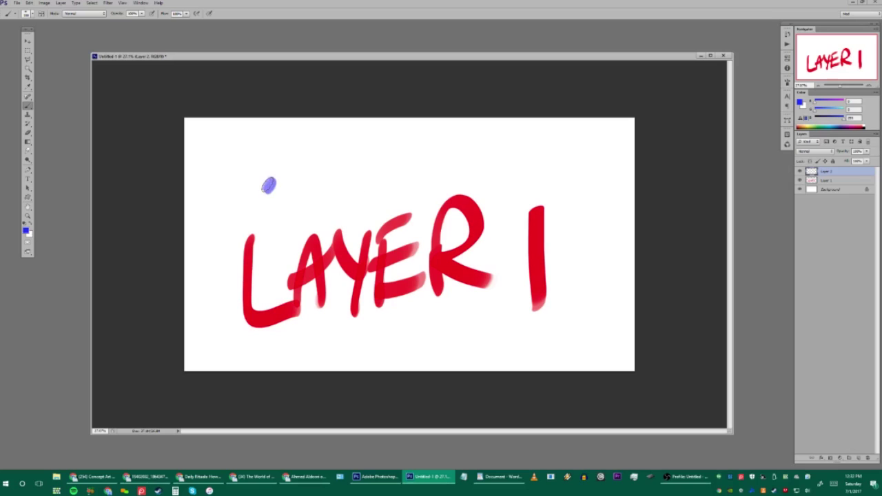
# Paint a thick blue block over the red lettering on Layer 2 and hand-letter LAYER 2 across it in thin white strokes
pyautogui.rightClick(330, 151)
pyautogui.moveTo(268, 169)
pyautogui.mouseDown()
pyautogui.moveTo(407, 173)
pyautogui.moveTo(317, 204)
pyautogui.moveTo(514, 186)
pyautogui.moveTo(261, 254)
pyautogui.moveTo(539, 231)
pyautogui.moveTo(259, 248)
pyautogui.moveTo(331, 198)
pyautogui.moveTo(565, 187)
pyautogui.moveTo(522, 199)
pyautogui.mouseUp()
pyautogui.press('x')
pyautogui.rightClick(318, 194)
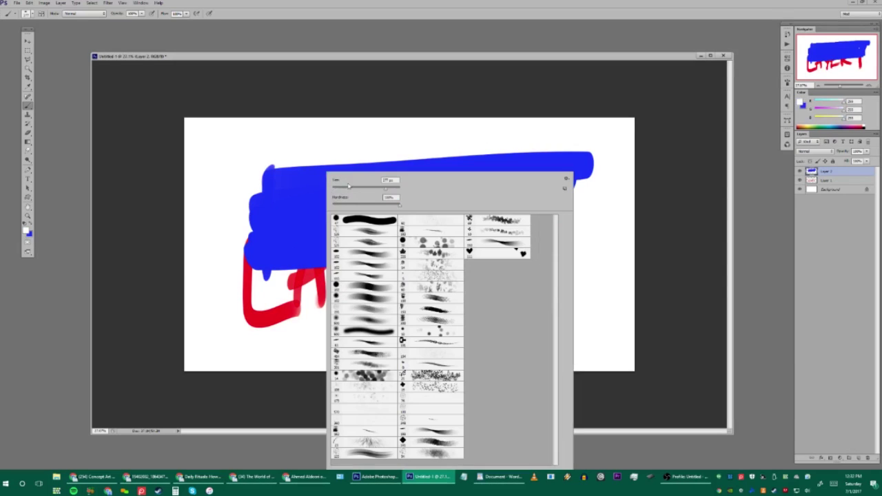
pyautogui.moveTo(291, 188)
pyautogui.mouseDown()
pyautogui.moveTo(339, 227)
pyautogui.moveTo(362, 214)
pyautogui.mouseUp()
pyautogui.moveTo(353, 179); pyautogui.dragTo(363, 241)
pyautogui.moveTo(372, 193); pyautogui.dragTo(398, 219)
pyautogui.moveTo(396, 184); pyautogui.dragTo(438, 219)
pyautogui.moveTo(465, 182)
pyautogui.mouseDown()
pyautogui.moveTo(531, 211)
pyautogui.moveTo(266, 245)
pyautogui.moveTo(527, 207)
pyautogui.moveTo(473, 172)
pyautogui.moveTo(502, 237)
pyautogui.moveTo(420, 172)
pyautogui.moveTo(517, 201)
pyautogui.moveTo(502, 160)
pyautogui.moveTo(511, 187)
pyautogui.moveTo(522, 154)
pyautogui.moveTo(552, 157)
pyautogui.moveTo(515, 162)
pyautogui.mouseUp()
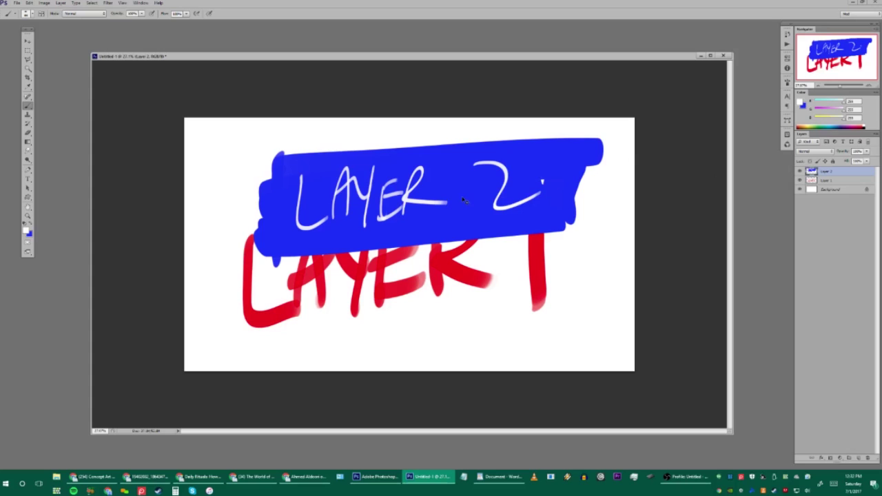
# Reposition the blue Layer 2 artwork and use Free Transform to shrink it slightly and rotate it nearly upside down
pyautogui.moveTo(471, 196); pyautogui.dragTo(447, 239)
pyautogui.hotkey('ctrl', 't')
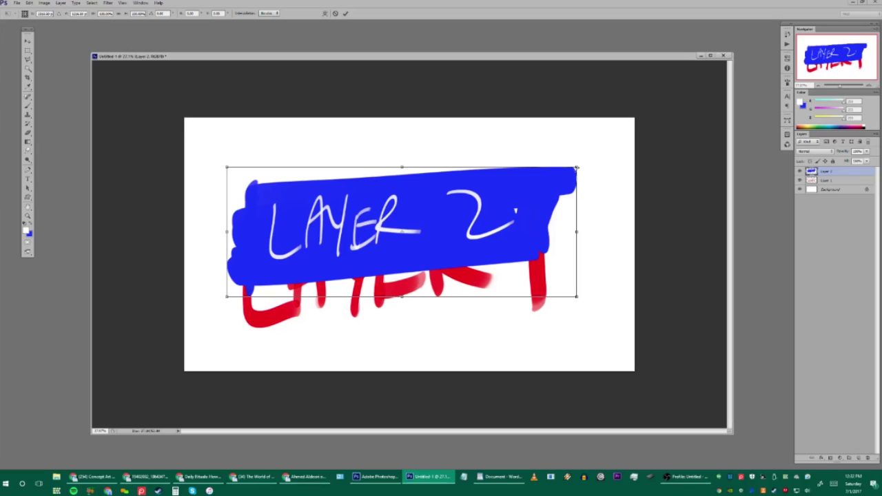
pyautogui.moveTo(578, 166); pyautogui.dragTo(554, 176)
pyautogui.moveTo(594, 239)
pyautogui.mouseDown()
pyautogui.moveTo(602, 208)
pyautogui.moveTo(556, 126)
pyautogui.moveTo(466, 100)
pyautogui.moveTo(547, 143)
pyautogui.moveTo(555, 245)
pyautogui.moveTo(581, 246)
pyautogui.moveTo(592, 185)
pyautogui.moveTo(484, 95)
pyautogui.moveTo(323, 109)
pyautogui.moveTo(312, 243)
pyautogui.moveTo(294, 146)
pyautogui.mouseUp()
pyautogui.press('Return')
pyautogui.press('b')
pyautogui.moveTo(408, 249); pyautogui.dragTo(472, 211)
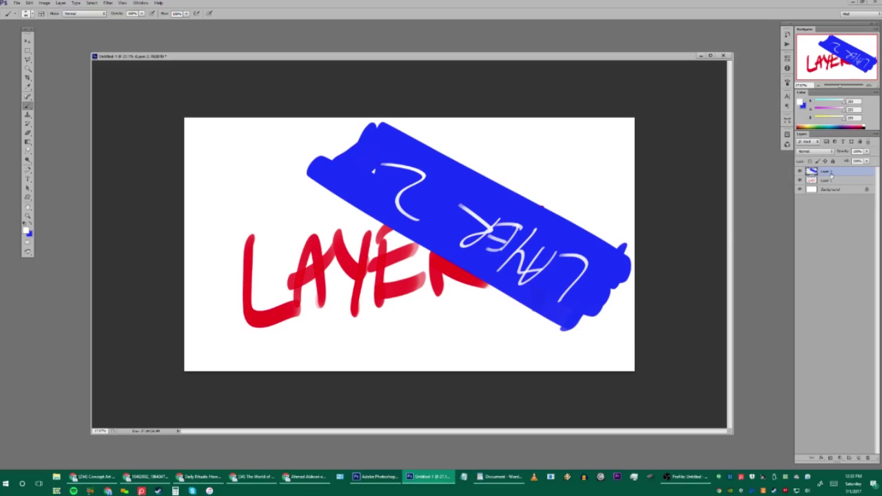
# Merge Layer 2 down into Layer 1 and move the combined artwork slightly to the lower left of the canvas
pyautogui.click(876, 135)
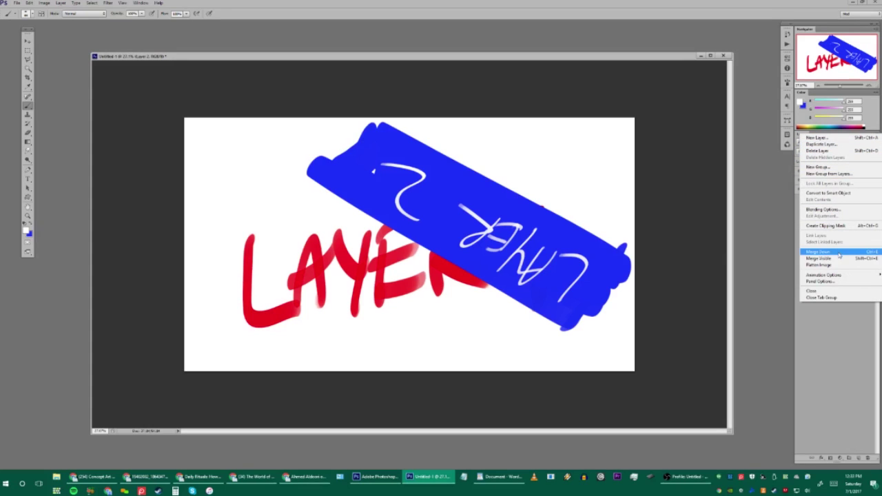
pyautogui.click(597, 96)
pyautogui.hotkey('ctrl', 'e')
pyautogui.moveTo(459, 205); pyautogui.dragTo(433, 215)
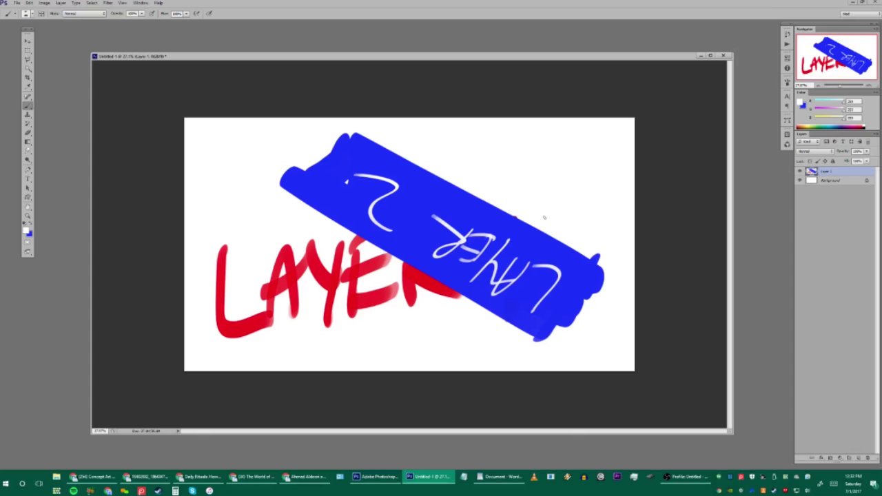
# Clear the canvas by merging the artwork into the background and filling it with white, and add a new blank layer
pyautogui.hotkey('ctrl', 'e')
pyautogui.hotkey('alt', 'BackSpace')
pyautogui.hotkey('ctrl', 'shift', 'alt', 'n')
# Reduce the brush to a small size for line drawing and reset the colors to default black and white
pyautogui.rightClick(401, 185)
pyautogui.click(411, 189)
pyautogui.click(426, 135)
pyautogui.press('d')
pyautogui.rightClick(384, 196)
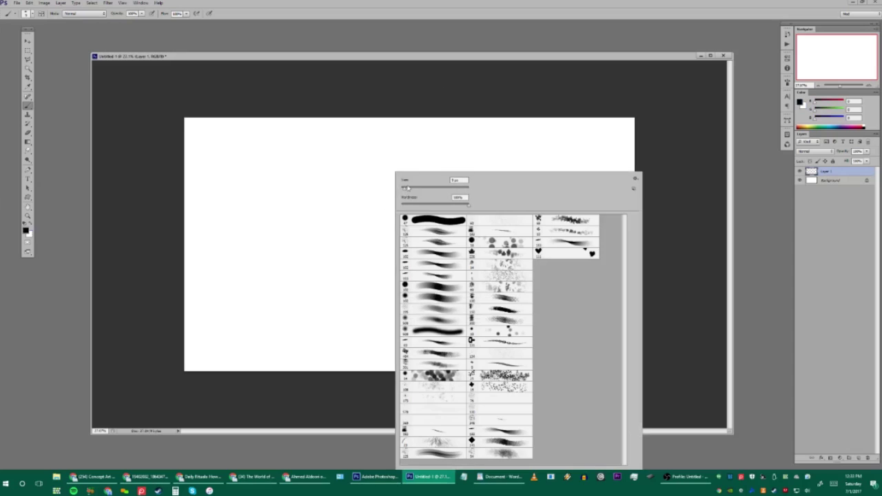
pyautogui.press('Return')
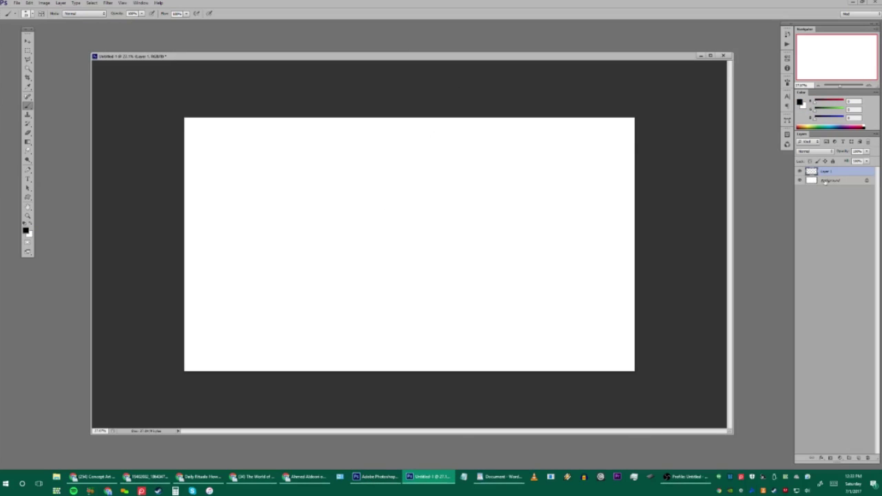
# Merge the blank layer into the background, try to move a circle sketched there, and undo the changes
pyautogui.hotkey('ctrl', 'e')
pyautogui.moveTo(377, 247)
pyautogui.mouseDown()
pyautogui.moveTo(445, 278)
pyautogui.moveTo(467, 182)
pyautogui.mouseUp()
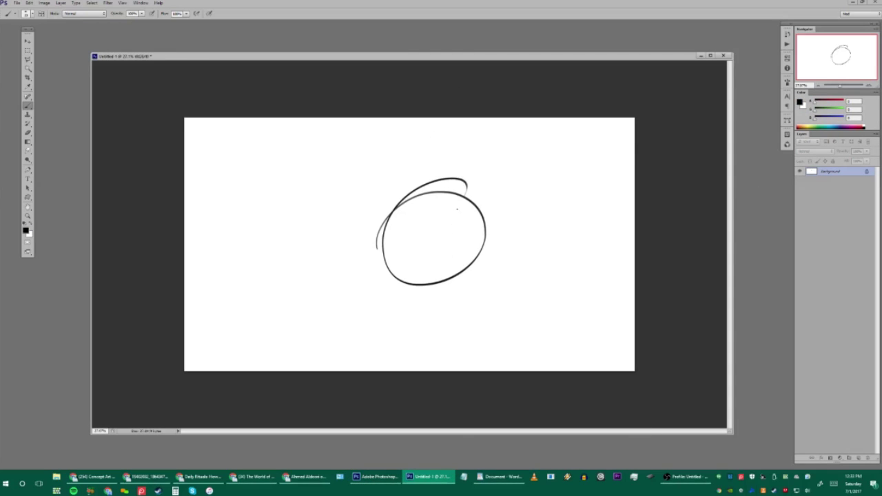
pyautogui.click(433, 246)
pyautogui.click(400, 184)
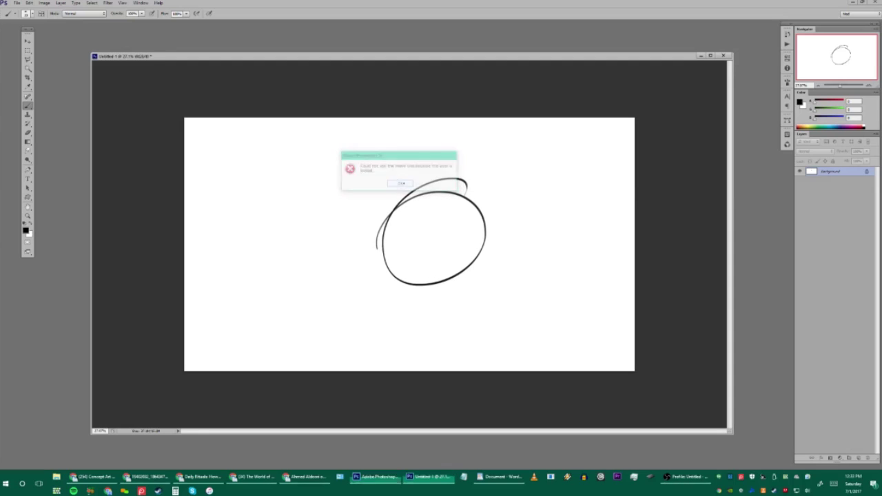
pyautogui.hotkey('ctrl', 'alt', 'z')
pyautogui.hotkey('ctrl', 'alt', 'z')
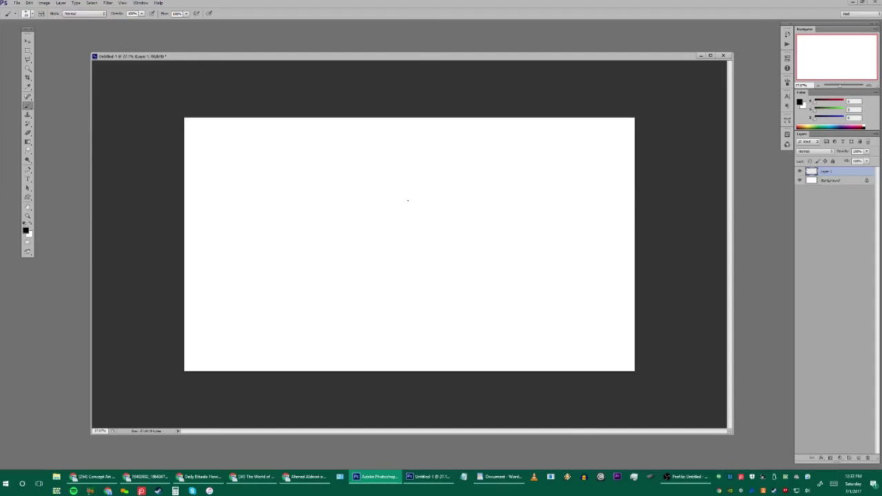
# Sketch a round smiling face with eyes, a wide mouth and two ears in black on Layer 1
pyautogui.moveTo(365, 255)
pyautogui.mouseDown()
pyautogui.moveTo(409, 270)
pyautogui.moveTo(439, 206)
pyautogui.mouseUp()
pyautogui.moveTo(427, 265); pyautogui.dragTo(380, 275)
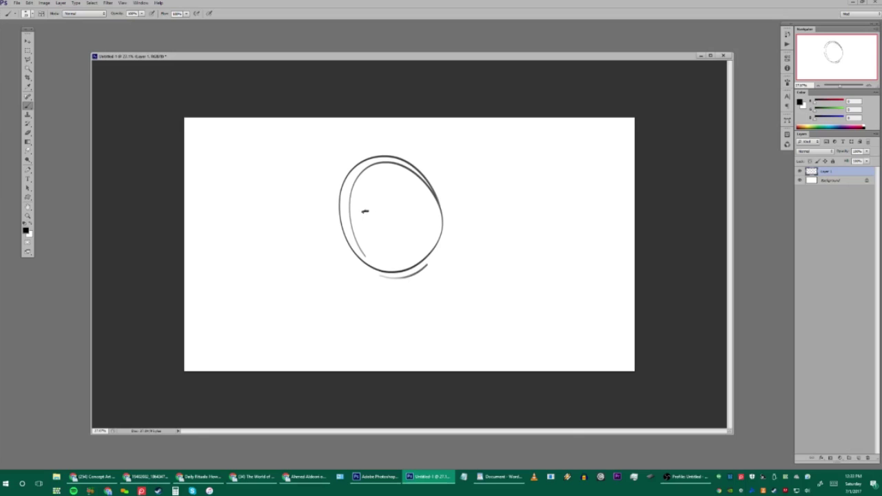
pyautogui.moveTo(364, 227)
pyautogui.mouseDown()
pyautogui.moveTo(403, 202)
pyautogui.moveTo(357, 235)
pyautogui.mouseUp()
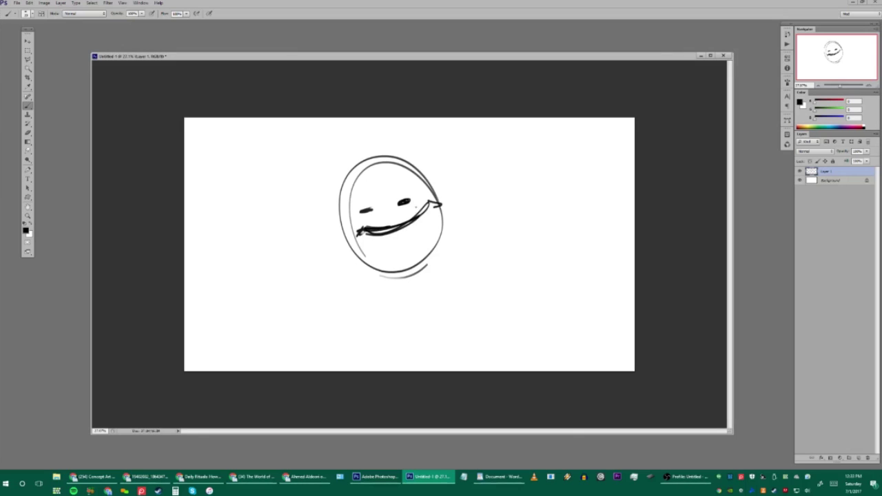
pyautogui.hotkey('ctrl', 'z')
pyautogui.moveTo(420, 206); pyautogui.dragTo(433, 205)
pyautogui.moveTo(345, 233); pyautogui.dragTo(347, 252)
pyautogui.moveTo(439, 197); pyautogui.dragTo(446, 201)
# Move the face sketch to the right and rotate it slightly with Free Transform so the eyes sit level
pyautogui.moveTo(479, 174)
pyautogui.mouseDown()
pyautogui.moveTo(532, 175)
pyautogui.moveTo(541, 199)
pyautogui.mouseUp()
pyautogui.hotkey('ctrl', 't')
pyautogui.press('Return')
# Add a new layer between the background and the face sketch, and choose a yellow foreground color
pyautogui.click(830, 180)
pyautogui.hotkey('ctrl', 'shift', 'alt', 'n')
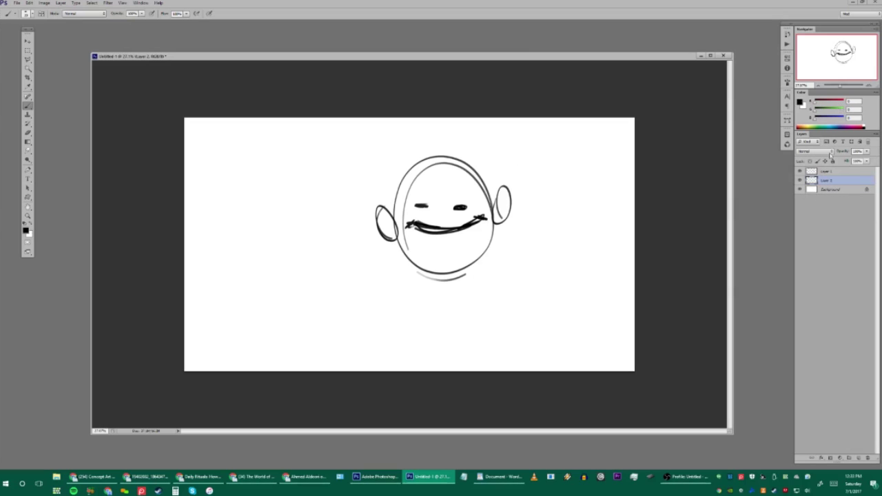
pyautogui.click(836, 104)
pyautogui.rightClick(516, 177)
pyautogui.click(835, 109)
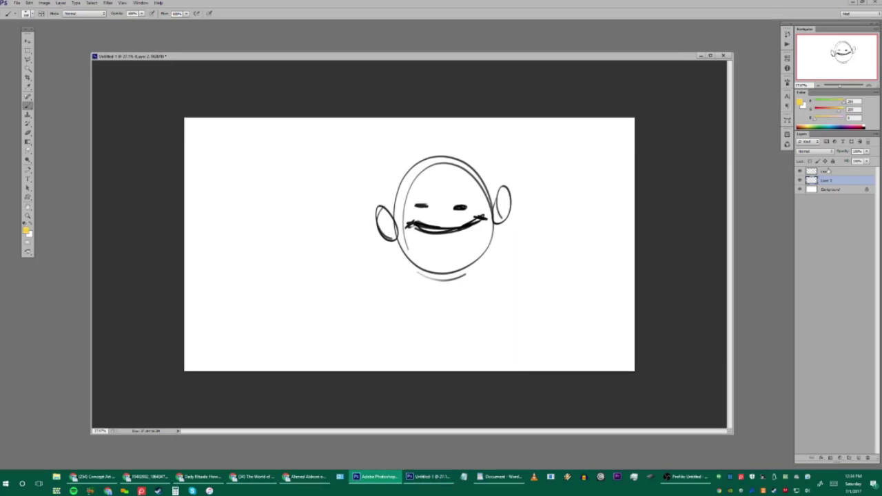
# Paint the face and both ears bright yellow on the layer beneath the line art with a larger brush
pyautogui.moveTo(841, 182)
pyautogui.mouseDown()
pyautogui.moveTo(840, 170)
pyautogui.moveTo(837, 187)
pyautogui.mouseUp()
pyautogui.rightClick(491, 179)
pyautogui.moveTo(416, 197); pyautogui.dragTo(422, 235)
pyautogui.moveTo(461, 193)
pyautogui.mouseDown()
pyautogui.moveTo(445, 176)
pyautogui.moveTo(458, 176)
pyautogui.moveTo(453, 168)
pyautogui.moveTo(419, 198)
pyautogui.moveTo(420, 242)
pyautogui.moveTo(431, 255)
pyautogui.moveTo(462, 251)
pyautogui.moveTo(409, 244)
pyautogui.moveTo(471, 256)
pyautogui.moveTo(432, 176)
pyautogui.moveTo(481, 209)
pyautogui.moveTo(506, 201)
pyautogui.moveTo(501, 222)
pyautogui.mouseUp()
pyautogui.moveTo(387, 218); pyautogui.dragTo(386, 231)
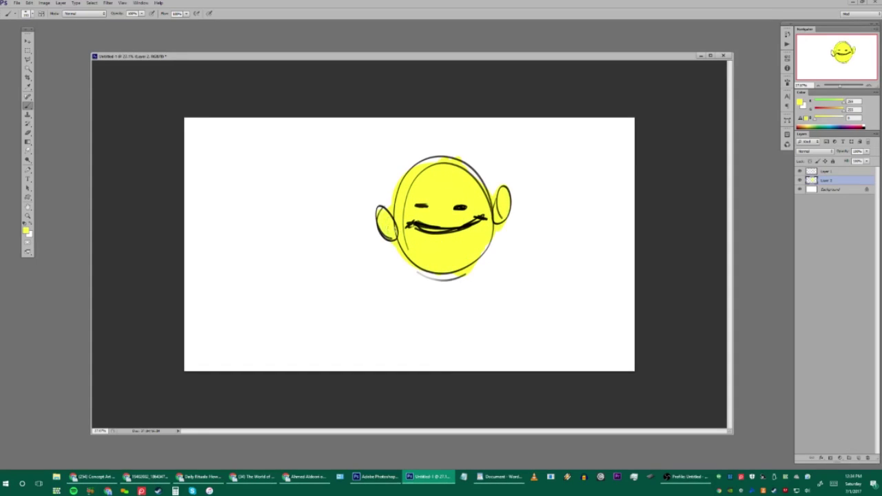
# Move the yellow fill away from the line art, undo that move, and shift the fill's hue to turquoise with Hue/Saturation
pyautogui.moveTo(522, 246)
pyautogui.keyDown('ctrl'); pyautogui.mouseDown()
pyautogui.moveTo(350, 260)
pyautogui.moveTo(413, 263)
pyautogui.mouseUp(); pyautogui.keyUp('ctrl')
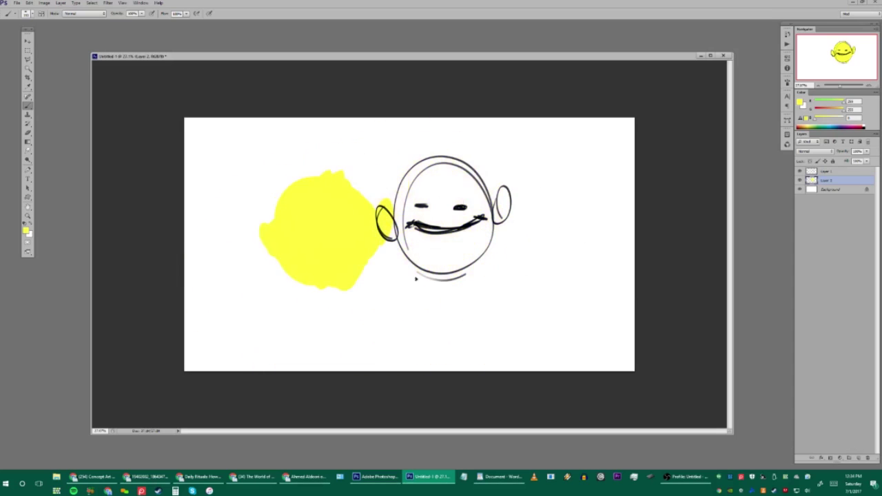
pyautogui.hotkey('ctrl', 'z')
pyautogui.hotkey('ctrl', 'u')
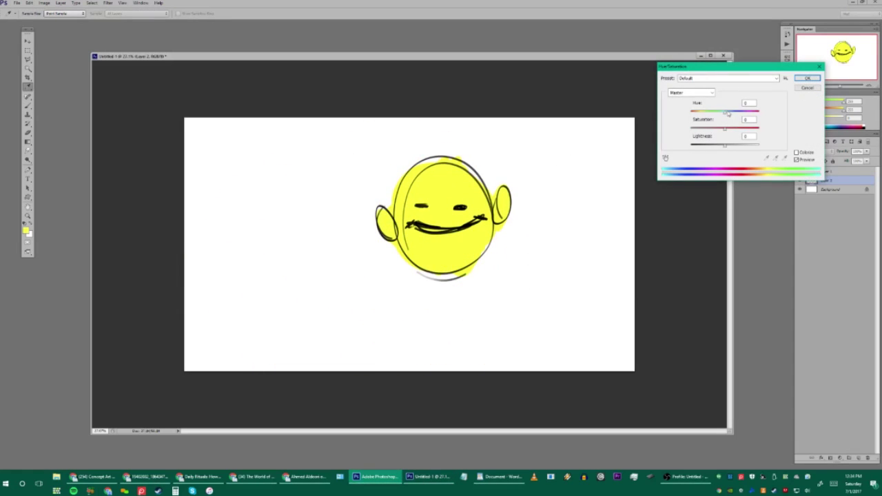
pyautogui.moveTo(723, 116); pyautogui.dragTo(762, 110)
pyautogui.click(807, 78)
pyautogui.hotkey('ctrl', 't')
pyautogui.moveTo(567, 227)
pyautogui.mouseDown()
pyautogui.moveTo(561, 257)
pyautogui.moveTo(555, 165)
pyautogui.moveTo(536, 296)
pyautogui.moveTo(502, 341)
pyautogui.mouseUp()
pyautogui.press('Escape')
pyautogui.press('b')
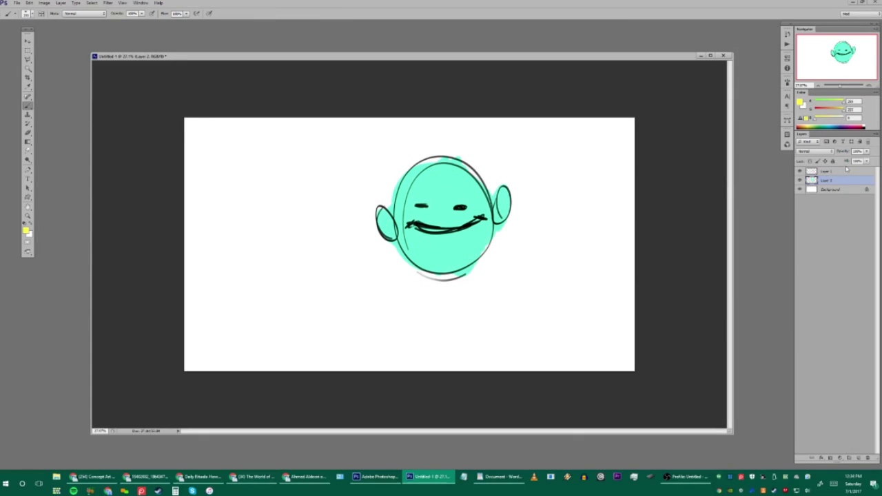
# Try to rotate the line art and color layers together with Free Transform
pyautogui.hotkey('ctrl', 't')
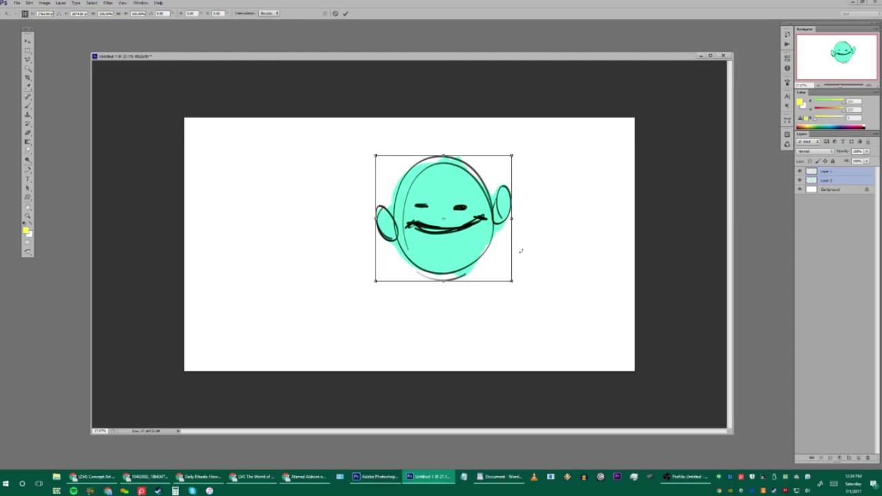
pyautogui.moveTo(567, 296)
pyautogui.mouseDown()
pyautogui.moveTo(575, 250)
pyautogui.moveTo(491, 341)
pyautogui.moveTo(559, 253)
pyautogui.moveTo(555, 212)
pyautogui.moveTo(503, 330)
pyautogui.mouseUp()
pyautogui.press('Return')
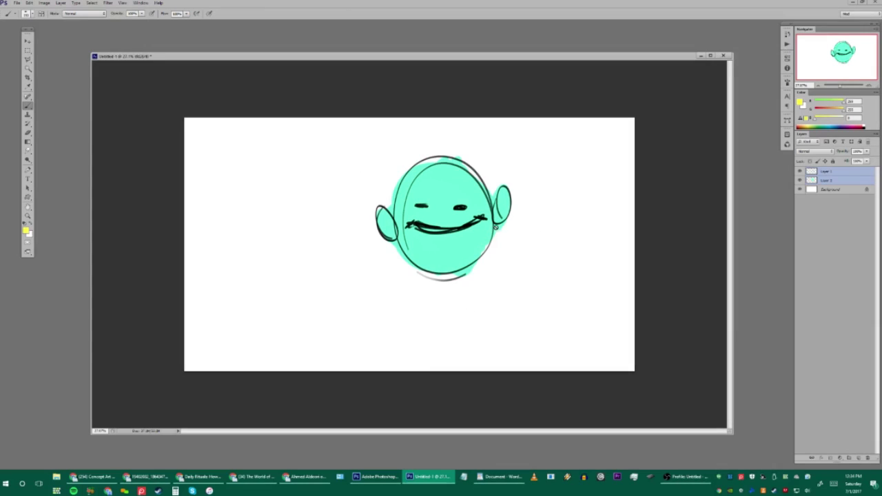
# Hide the turquoise color layer and add a new blank layer above the line art
pyautogui.click(815, 172)
pyautogui.click(800, 180)
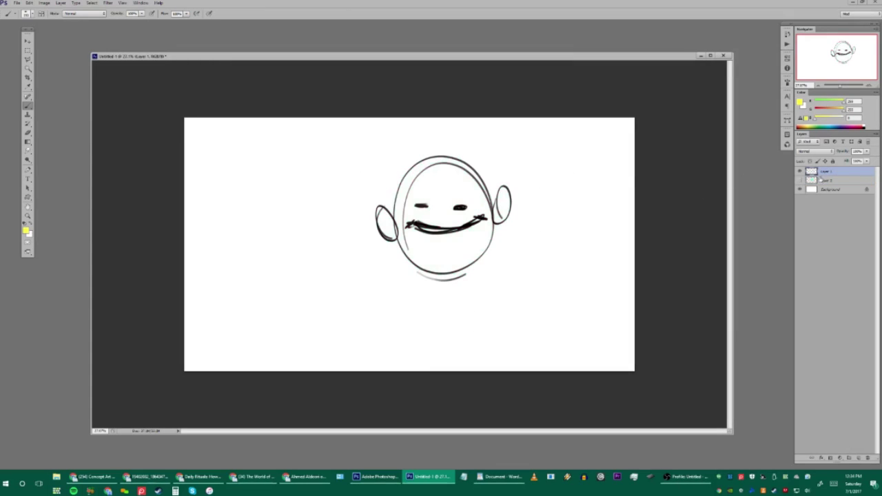
pyautogui.hotkey('ctrl', 'shift', 'alt', 'n')
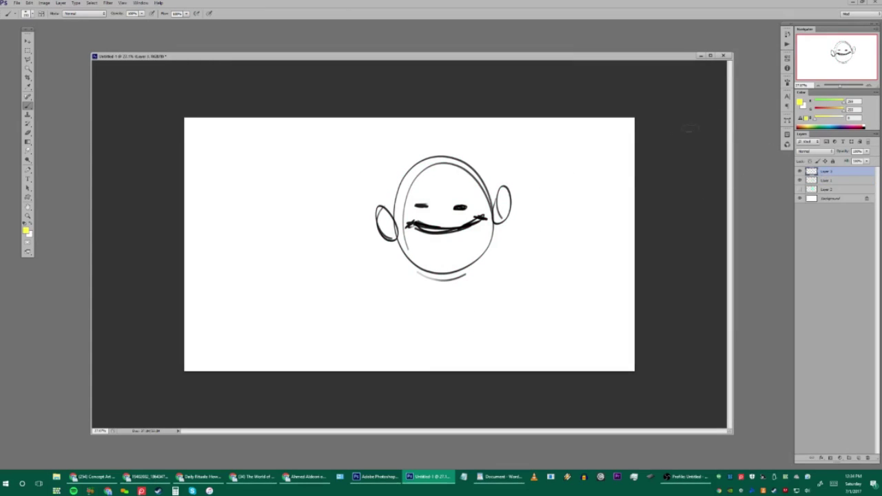
# Paint the face and ears yellow on the layer above the line art, and set that layer's blend mode to Multiply
pyautogui.moveTo(403, 197)
pyautogui.mouseDown()
pyautogui.moveTo(458, 206)
pyautogui.moveTo(479, 242)
pyautogui.moveTo(412, 255)
pyautogui.moveTo(484, 237)
pyautogui.moveTo(400, 193)
pyautogui.moveTo(449, 171)
pyautogui.moveTo(413, 174)
pyautogui.moveTo(398, 220)
pyautogui.moveTo(384, 221)
pyautogui.moveTo(506, 194)
pyautogui.moveTo(494, 199)
pyautogui.moveTo(496, 216)
pyautogui.moveTo(436, 178)
pyautogui.moveTo(449, 209)
pyautogui.mouseUp()
pyautogui.moveTo(832, 178); pyautogui.dragTo(831, 180)
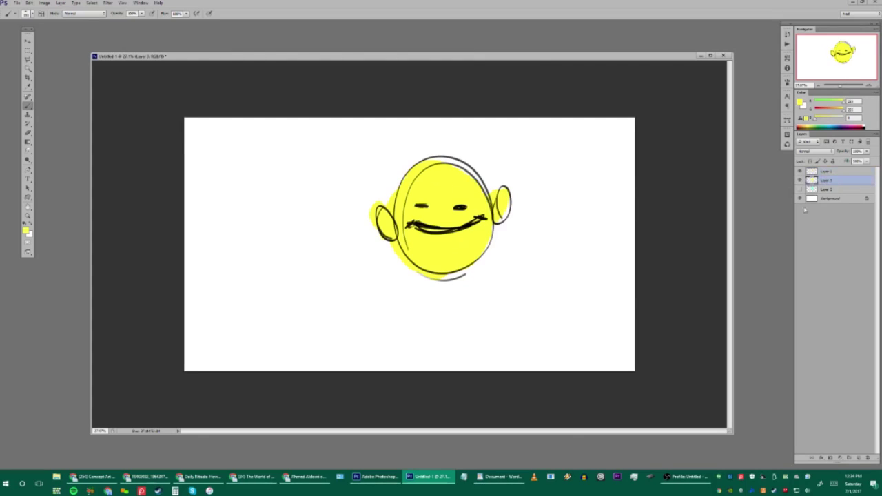
pyautogui.hotkey('ctrl', 'z')
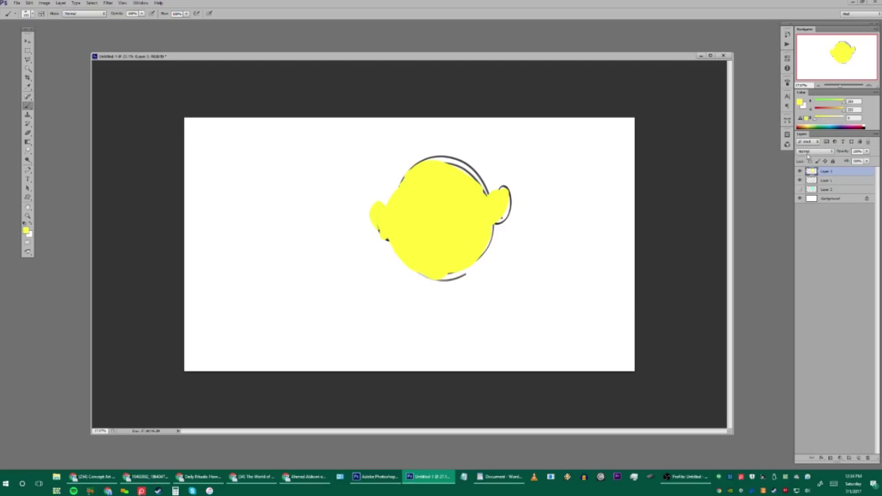
pyautogui.click(807, 156)
pyautogui.click(810, 180)
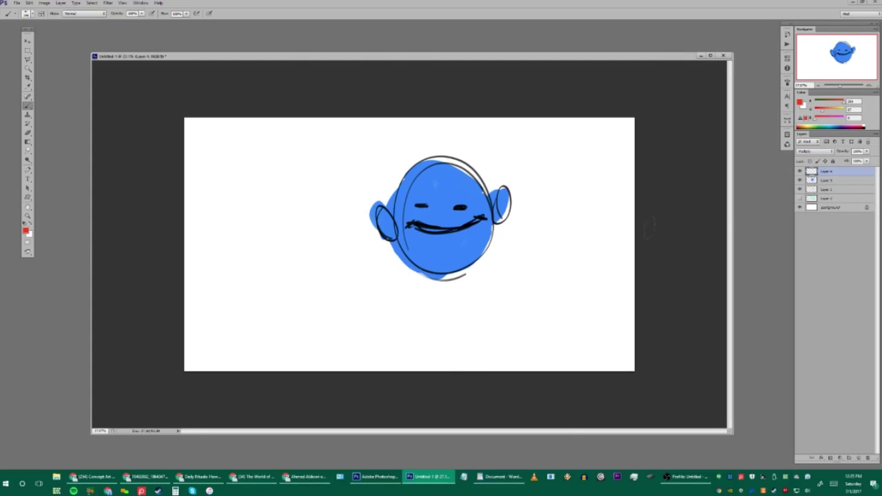
# Move the blue face fill downward away from the line art, and undo that move
pyautogui.press('v')
pyautogui.moveTo(465, 222); pyautogui.dragTo(462, 255)
pyautogui.hotkey('ctrl', 'z')
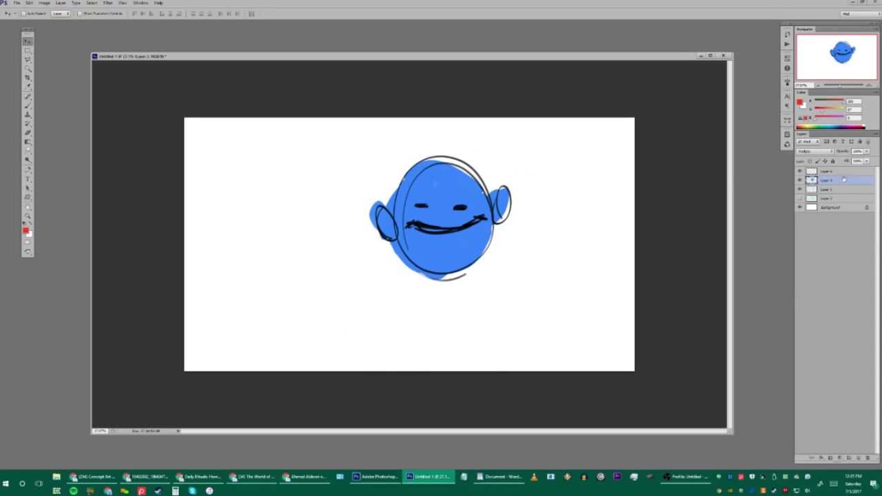
# Paint broad red brush strokes beside and across the blue face on the top Multiply layer, undoing the last stray stroke
pyautogui.press('b')
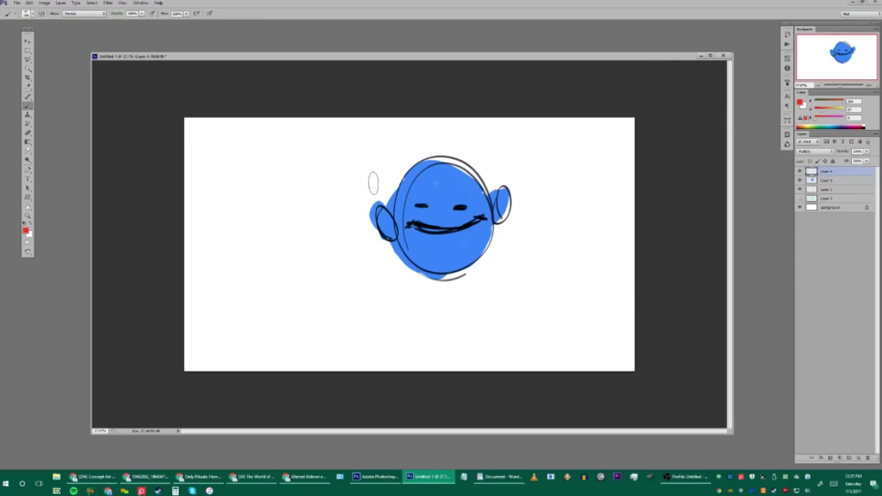
pyautogui.moveTo(344, 169)
pyautogui.mouseDown()
pyautogui.moveTo(339, 177)
pyautogui.moveTo(351, 155)
pyautogui.moveTo(372, 165)
pyautogui.mouseUp()
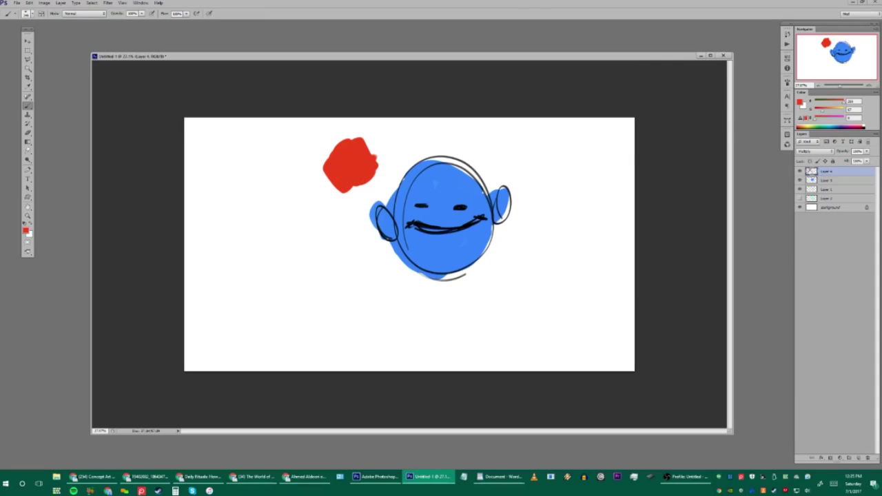
pyautogui.moveTo(336, 213)
pyautogui.mouseDown()
pyautogui.moveTo(337, 235)
pyautogui.moveTo(304, 228)
pyautogui.moveTo(331, 261)
pyautogui.moveTo(351, 207)
pyautogui.moveTo(344, 221)
pyautogui.mouseUp()
pyautogui.moveTo(356, 172)
pyautogui.mouseDown()
pyautogui.moveTo(620, 233)
pyautogui.moveTo(413, 242)
pyautogui.moveTo(338, 262)
pyautogui.moveTo(475, 210)
pyautogui.mouseUp()
pyautogui.moveTo(446, 127); pyautogui.dragTo(431, 210)
pyautogui.moveTo(389, 142); pyautogui.dragTo(426, 179)
pyautogui.moveTo(479, 222); pyautogui.dragTo(396, 389)
pyautogui.hotkey('ctrl', 'z')
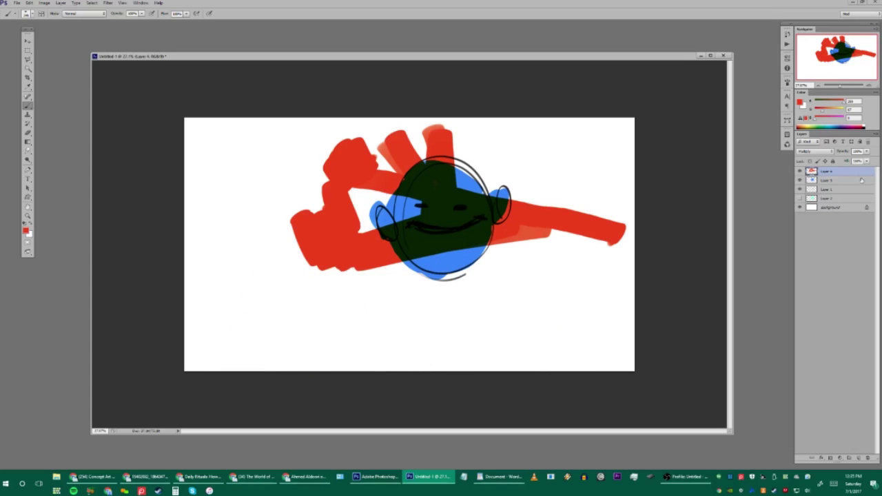
# Merge the red, blue and line art layers, toggle the merged layer's visibility, and undo the merge
pyautogui.keyDown('shift'); pyautogui.click(837, 191); pyautogui.keyUp('shift')
pyautogui.hotkey('ctrl', 'e')
pyautogui.click(799, 171)
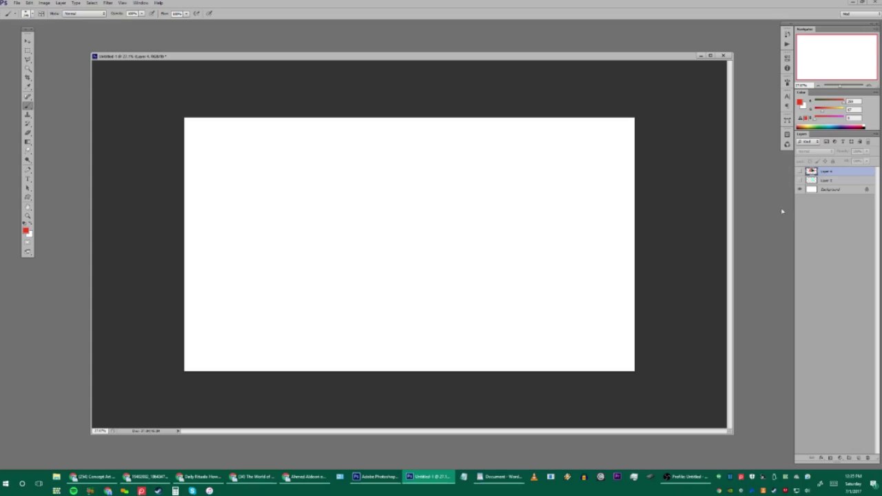
pyautogui.click(800, 172)
pyautogui.hotkey('ctrl', 'z')
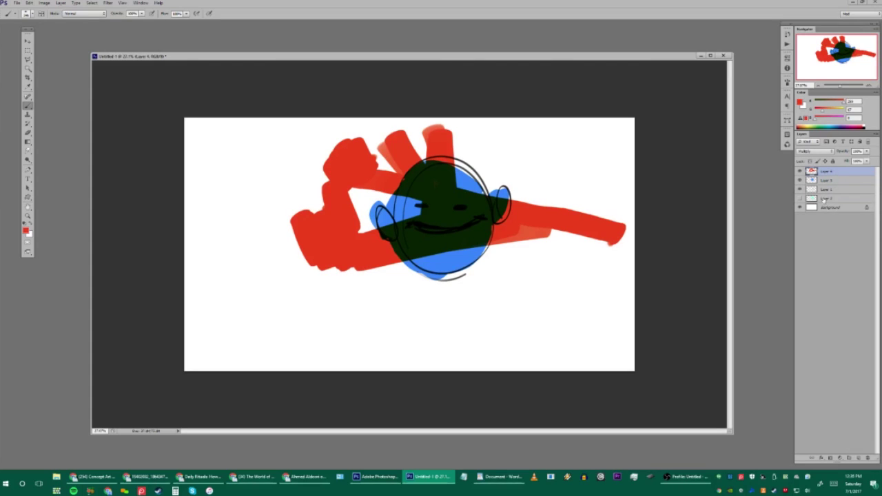
# Merge the red, blue and line art layers into one layer and show the rulers around the canvas
pyautogui.keyDown('shift'); pyautogui.click(829, 189); pyautogui.keyUp('shift')
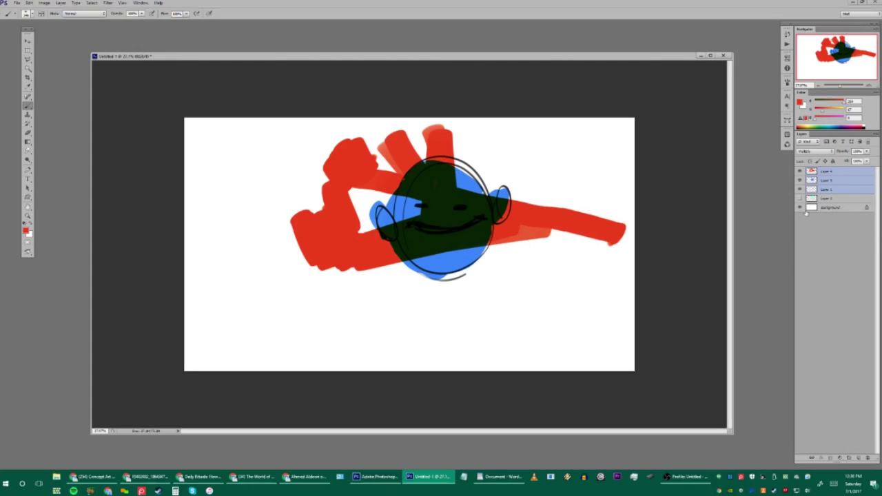
pyautogui.hotkey('ctrl', 'e')
pyautogui.hotkey('ctrl', 'r')
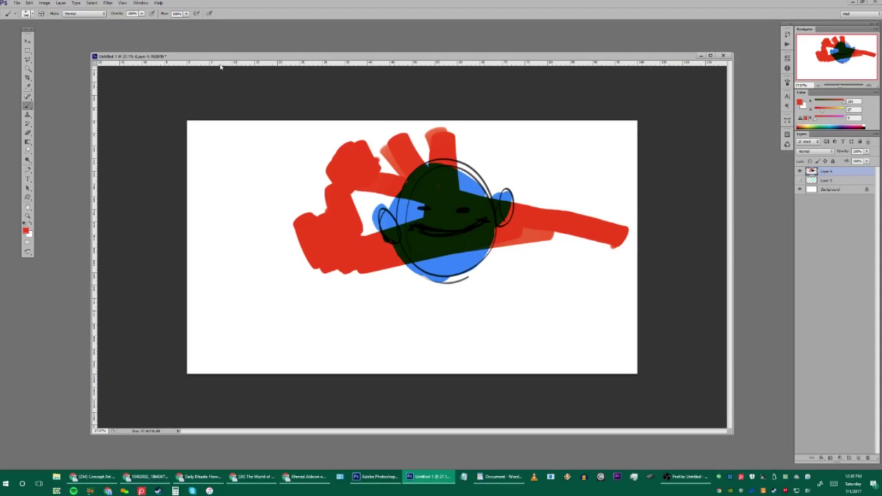
pyautogui.press('z')
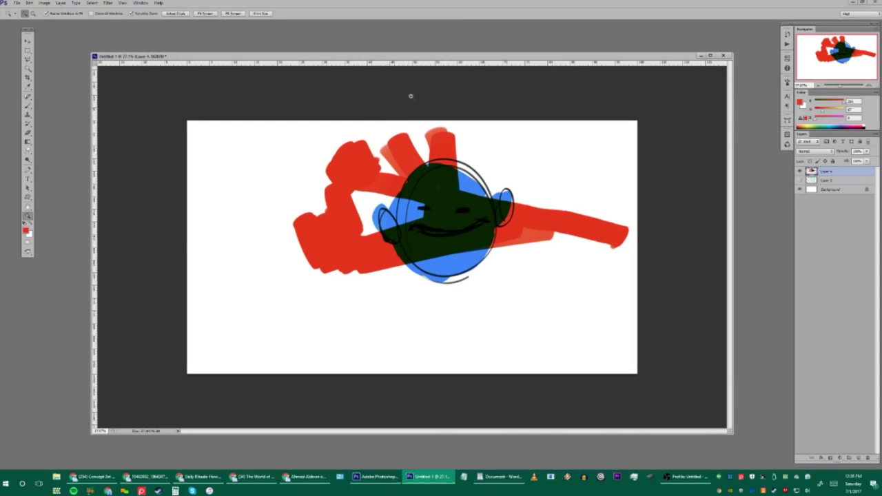
pyautogui.rightClick(445, 67)
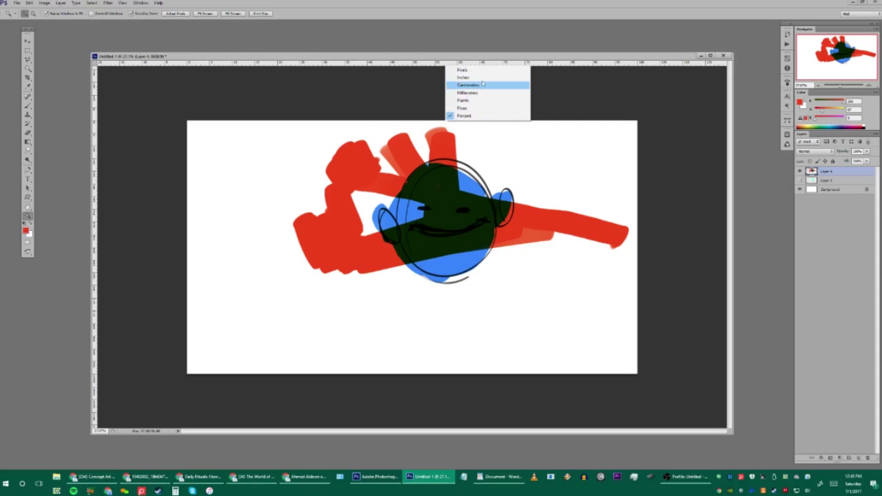
pyautogui.click(354, 92)
# Place a vertical and a horizontal ruler guide crossing at the center of the canvas
pyautogui.moveTo(418, 76); pyautogui.dragTo(432, 75)
pyautogui.press('b')
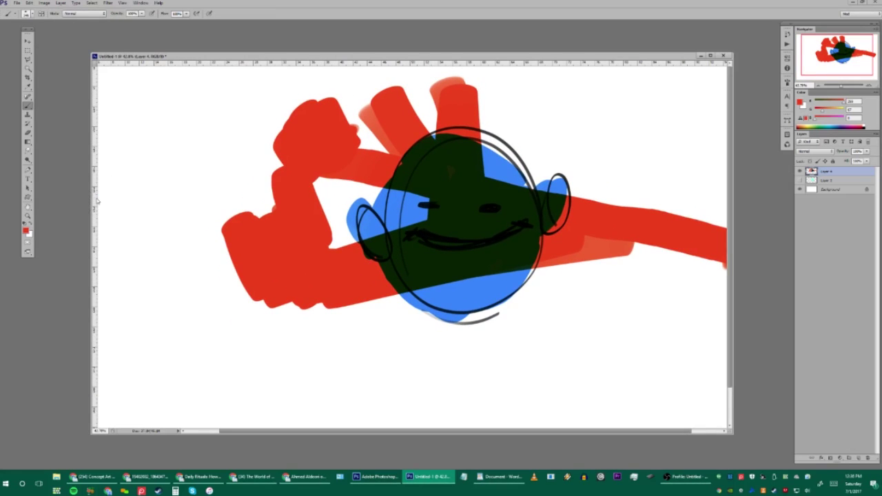
pyautogui.moveTo(96, 198)
pyautogui.mouseDown()
pyautogui.moveTo(104, 188)
pyautogui.moveTo(409, 145)
pyautogui.mouseUp()
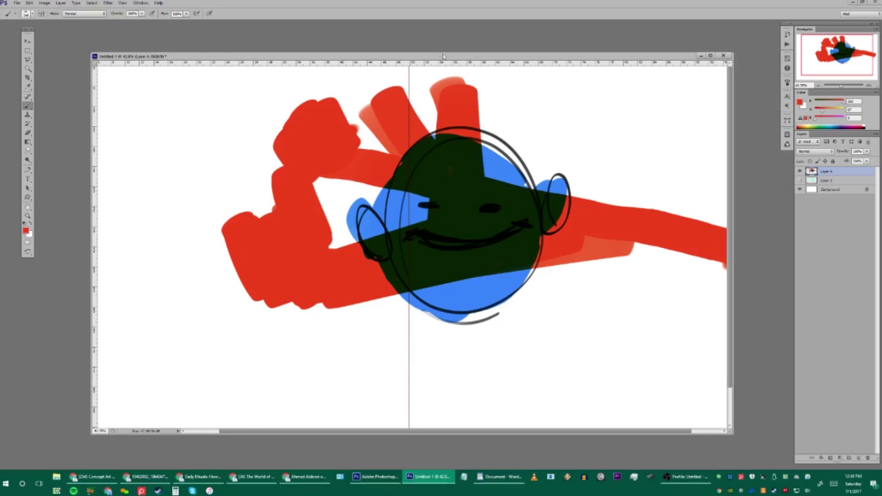
pyautogui.moveTo(434, 65); pyautogui.dragTo(389, 266)
# Delete the merged sketch layer and the hidden turquoise layer, keeping only the Background
pyautogui.press('z')
pyautogui.moveTo(493, 175); pyautogui.dragTo(471, 185)
pyautogui.moveTo(414, 220); pyautogui.dragTo(433, 223)
pyautogui.press('Delete')
pyautogui.press('Delete')
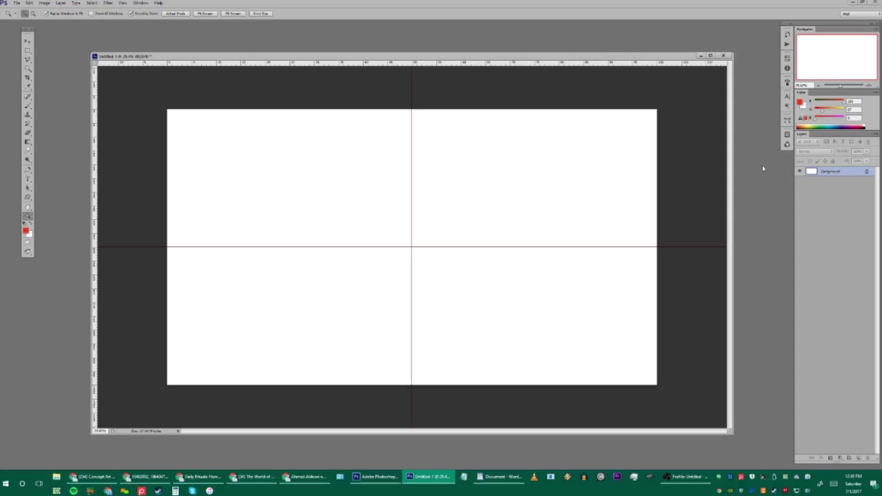
# Select a large rectangle around the guide intersection with the Rectangular Marquee tool, and add a new blank layer
pyautogui.press('m')
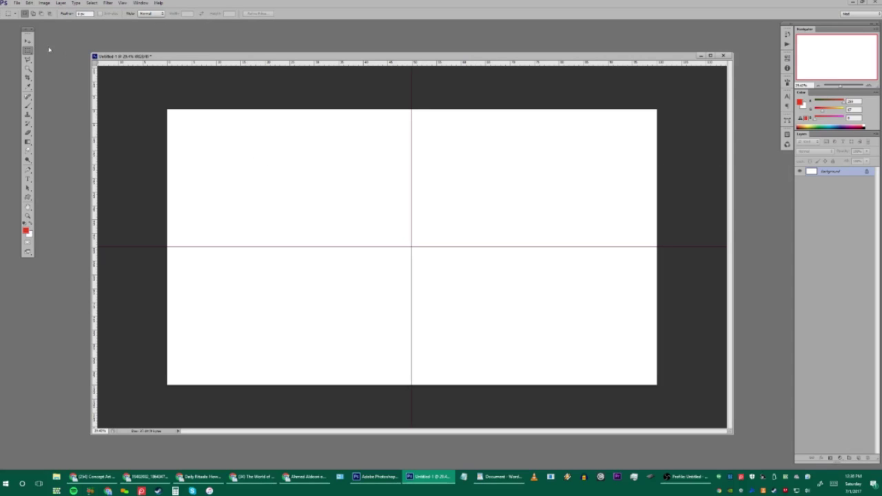
pyautogui.click(27, 50)
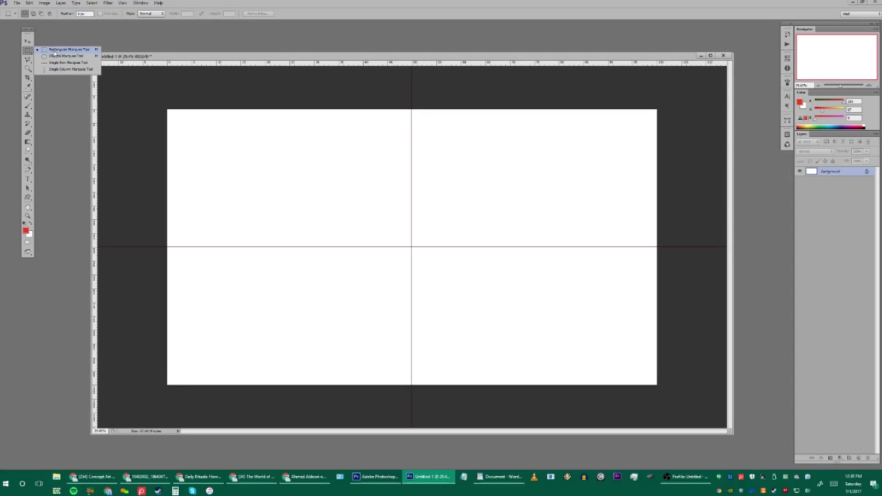
pyautogui.click(55, 52)
pyautogui.moveTo(236, 131); pyautogui.dragTo(471, 327)
pyautogui.click(465, 343)
pyautogui.hotkey('ctrl', 'z')
pyautogui.moveTo(420, 258); pyautogui.dragTo(465, 311)
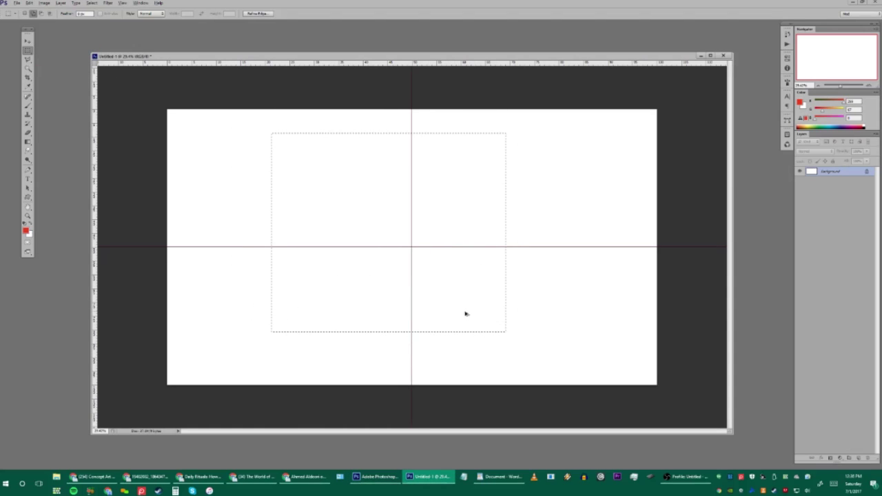
pyautogui.hotkey('ctrl', 'shift', 'alt', 'n')
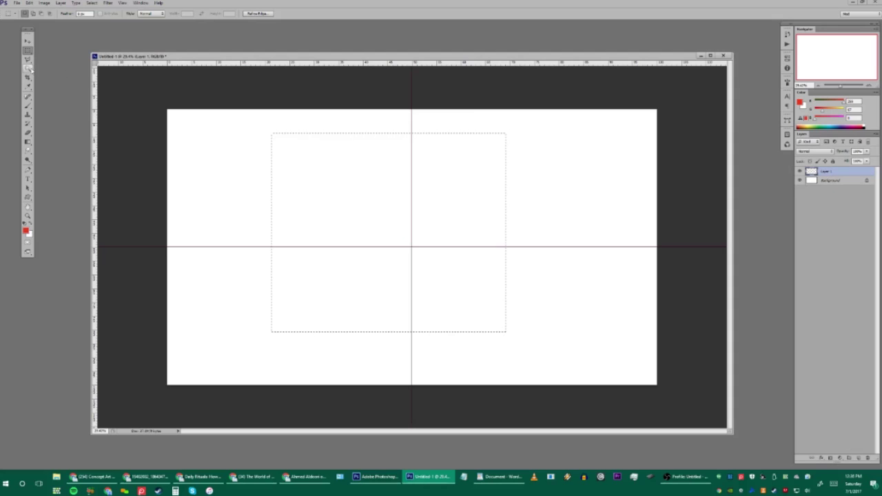
# Fill the rectangular selection with red using the Gradient tool, and fade it to white from its bottom edge
pyautogui.click(29, 142)
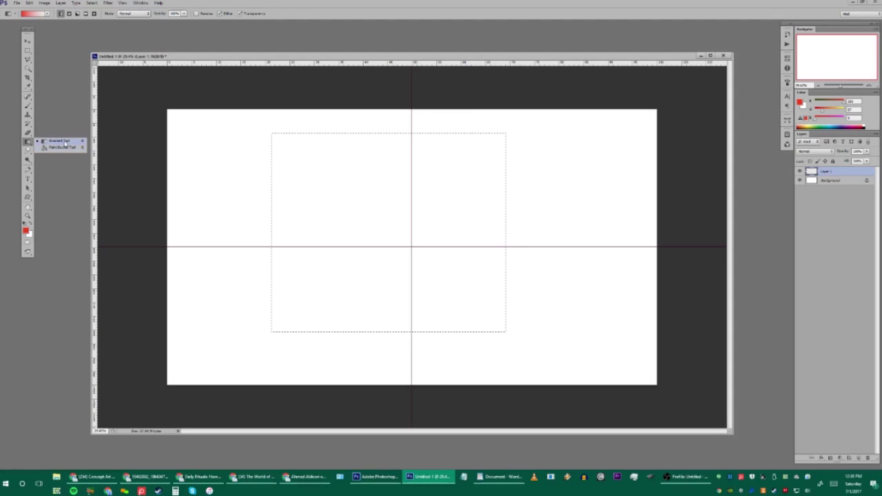
pyautogui.click(64, 142)
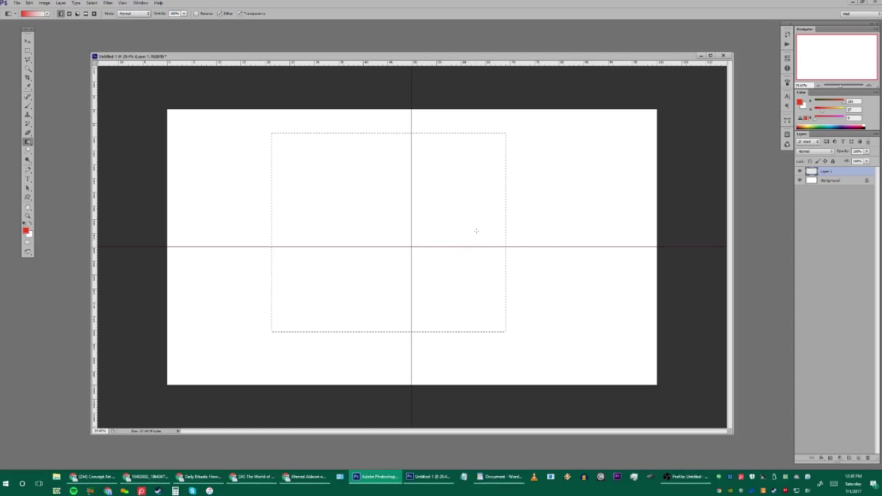
pyautogui.moveTo(403, 249); pyautogui.dragTo(426, 246)
pyautogui.hotkey('ctrl', 'z')
pyautogui.moveTo(310, 263)
pyautogui.mouseDown()
pyautogui.moveTo(365, 242)
pyautogui.moveTo(451, 232)
pyautogui.mouseUp()
pyautogui.hotkey('ctrl', 'z')
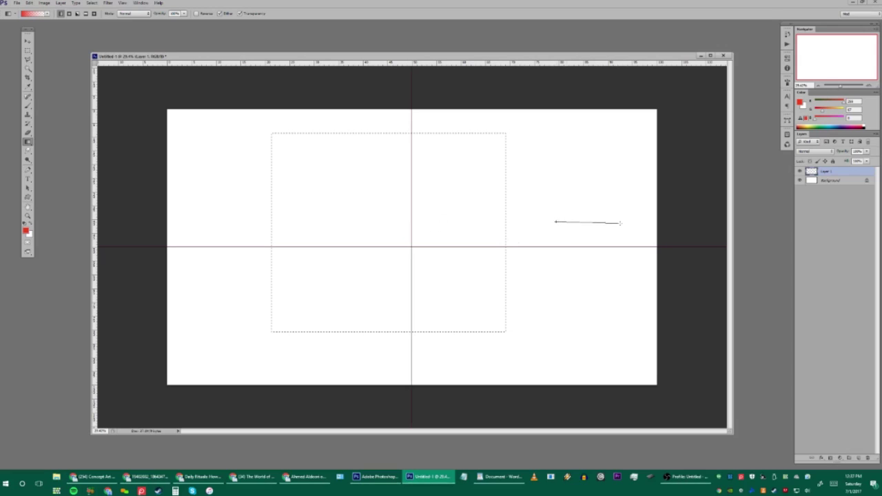
pyautogui.moveTo(623, 221); pyautogui.dragTo(622, 221)
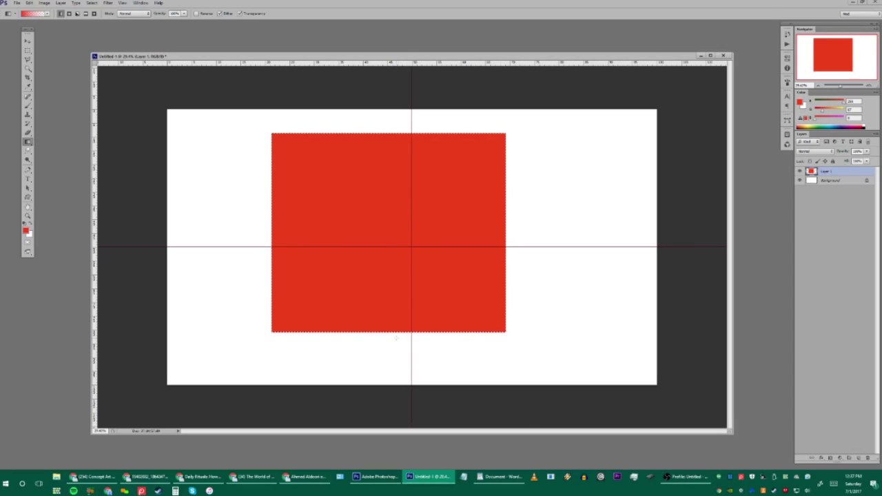
pyautogui.press('x')
pyautogui.moveTo(350, 357); pyautogui.dragTo(319, 153)
# Deselect and rotate the gradient rectangle about a quarter turn clockwise with Free Transform
pyautogui.hotkey('ctrl', 'd')
pyautogui.hotkey('ctrl', 't')
pyautogui.moveTo(573, 149); pyautogui.dragTo(404, 286)
pyautogui.press('Return')
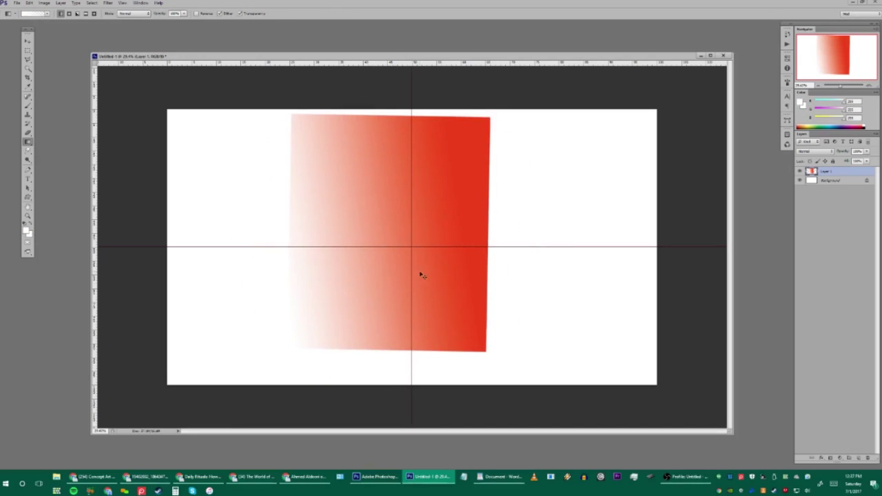
# Invert the gradient rectangle's colors and move it into the left half of the canvas
pyautogui.hotkey('ctrl', 'i')
pyautogui.moveTo(446, 162); pyautogui.dragTo(353, 171)
# Select a wide ellipse overlapping the rectangle and fill it on a new layer with dark blue sampled from the gradient
pyautogui.click(28, 52)
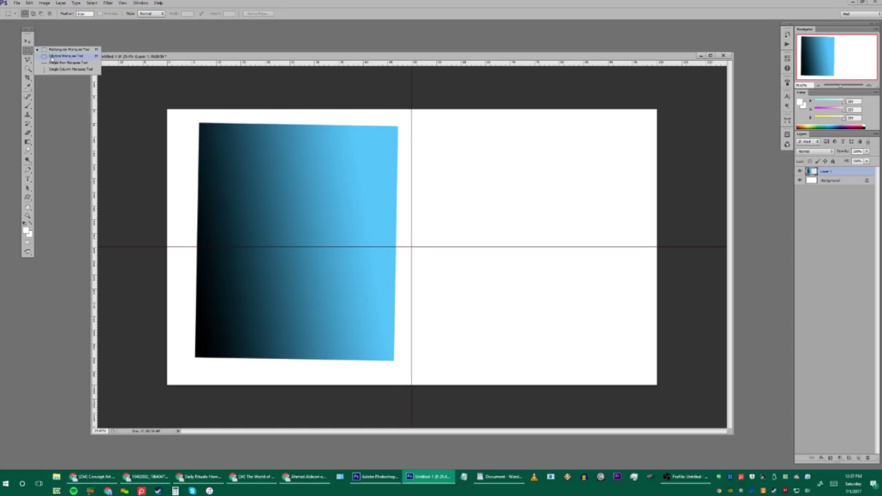
pyautogui.click(62, 56)
pyautogui.moveTo(299, 141); pyautogui.dragTo(550, 318)
pyautogui.press('g')
pyautogui.hotkey('ctrl', 'shift', 'alt', 'n')
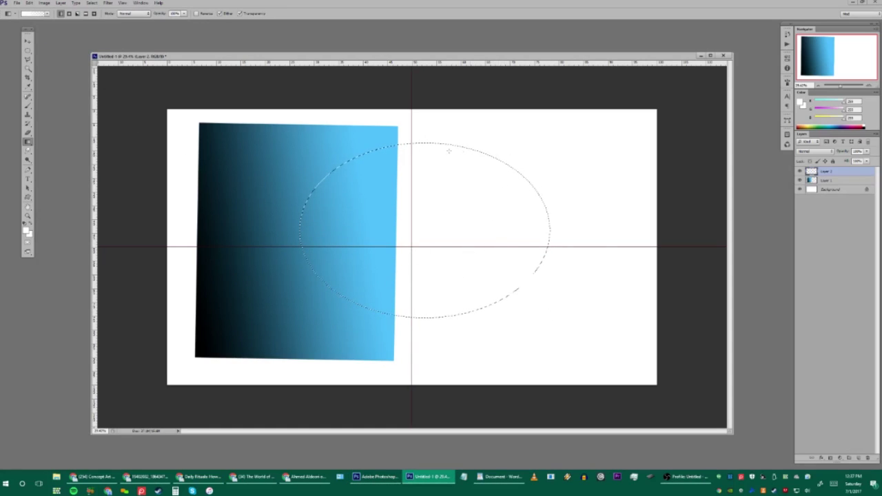
pyautogui.keyDown('alt'); pyautogui.click(236, 215); pyautogui.keyUp('alt')
pyautogui.hotkey('alt', 'BackSpace')
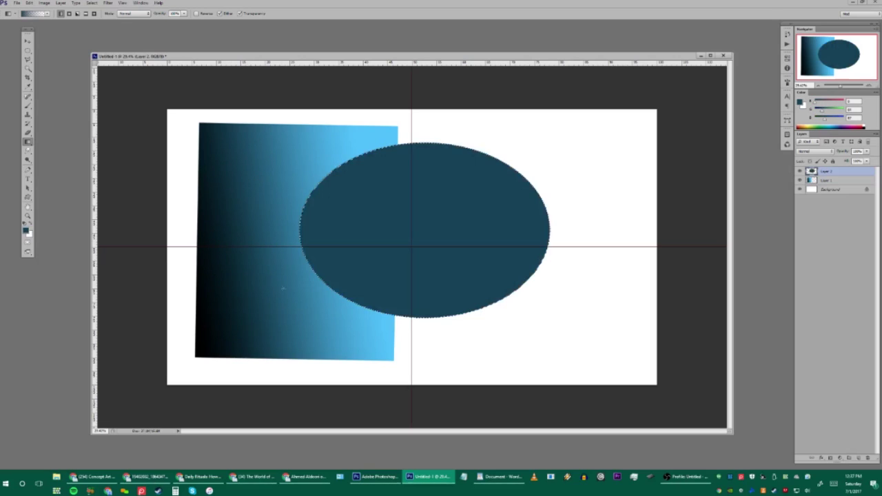
# Move the dark blue ellipse down and left, and rotate it nearly upright with Free Transform
pyautogui.moveTo(411, 192); pyautogui.dragTo(381, 225)
pyautogui.hotkey('ctrl', 't')
pyautogui.moveTo(541, 256); pyautogui.dragTo(413, 121)
pyautogui.press('Return')
# Set the ellipse layer's blend mode to Multiply and move the ellipse up and left over the gradient rectangle
pyautogui.click(816, 151)
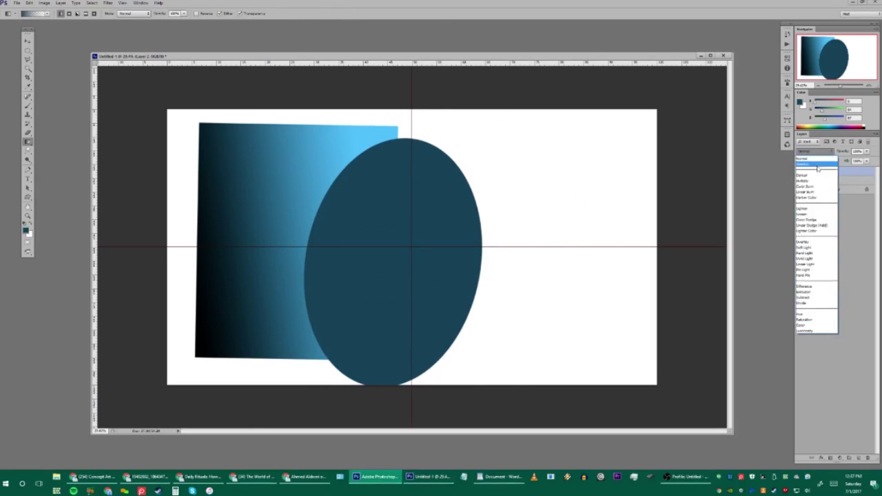
pyautogui.click(814, 178)
pyautogui.moveTo(411, 245); pyautogui.dragTo(384, 223)
# Try the Overlay blend mode on the ellipse layer, and return the layer to Normal
pyautogui.click(816, 150)
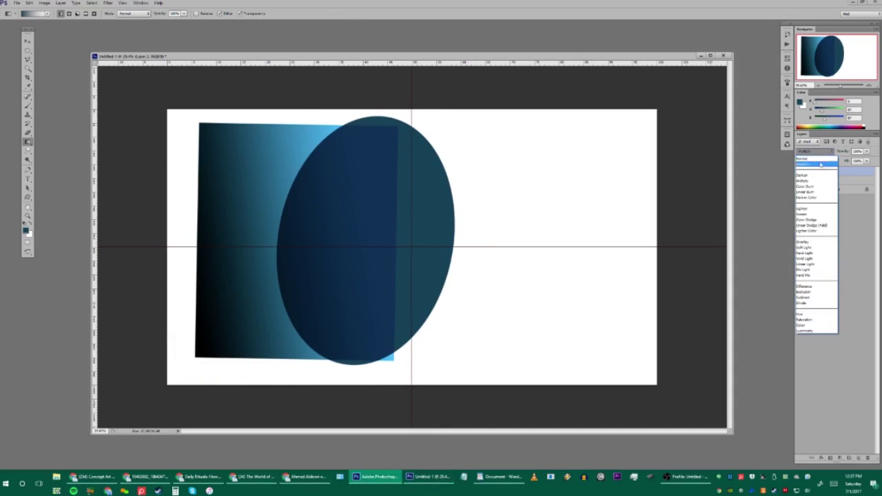
pyautogui.click(810, 246)
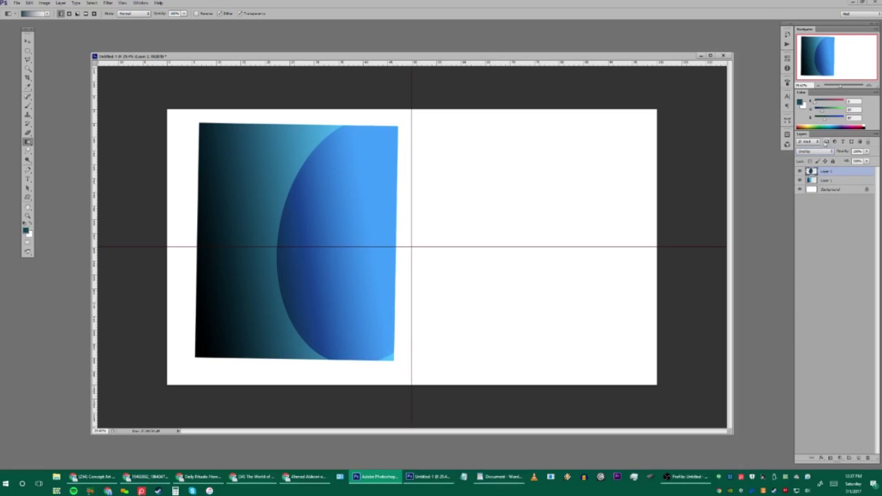
pyautogui.click(819, 151)
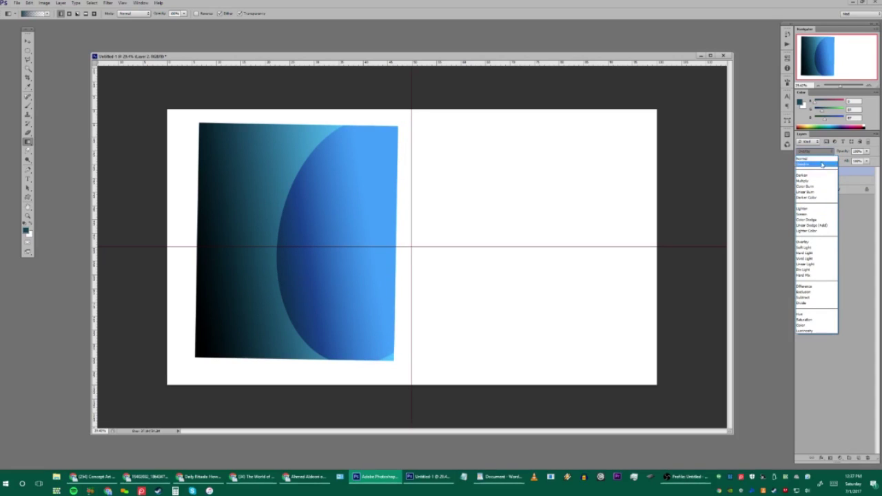
pyautogui.click(821, 164)
pyautogui.press('Down')
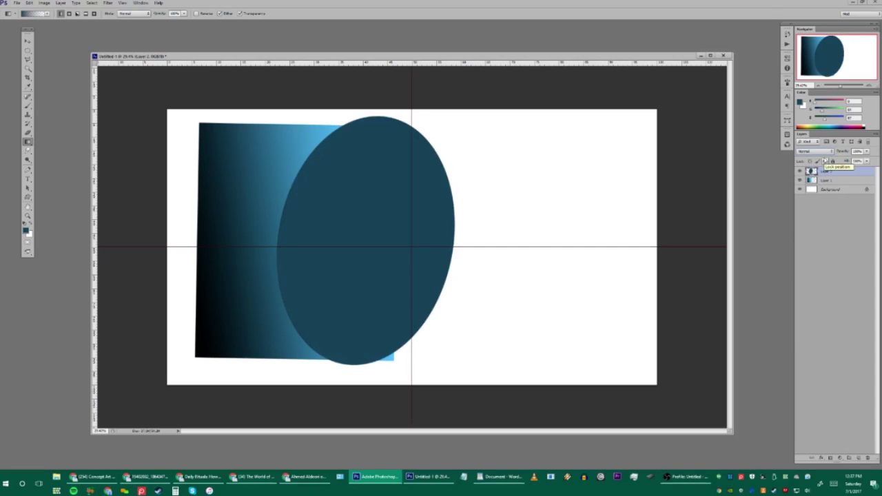
# Cycle the ellipse layer through successive blend modes from Normal to Overlay
pyautogui.hotkey('shift', '+')
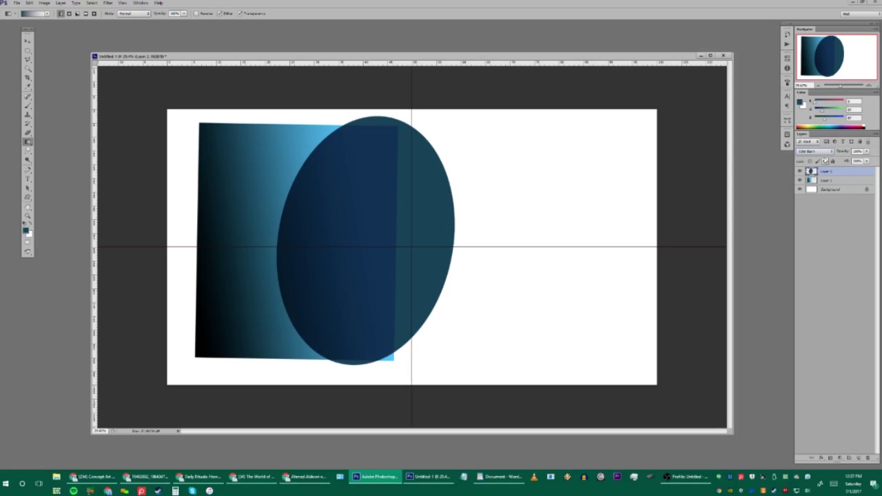
pyautogui.hotkey('shift', '+')
pyautogui.hotkey('shift', '+')
pyautogui.hotkey('shift', '+')
pyautogui.hotkey('shift', '+')
pyautogui.hotkey('shift', '+')
pyautogui.hotkey('shift', '+')
pyautogui.hotkey('shift', '+')
pyautogui.hotkey('shift', '+')
pyautogui.hotkey('shift', '+')
pyautogui.hotkey('shift', '+')
pyautogui.hotkey('shift', '+')
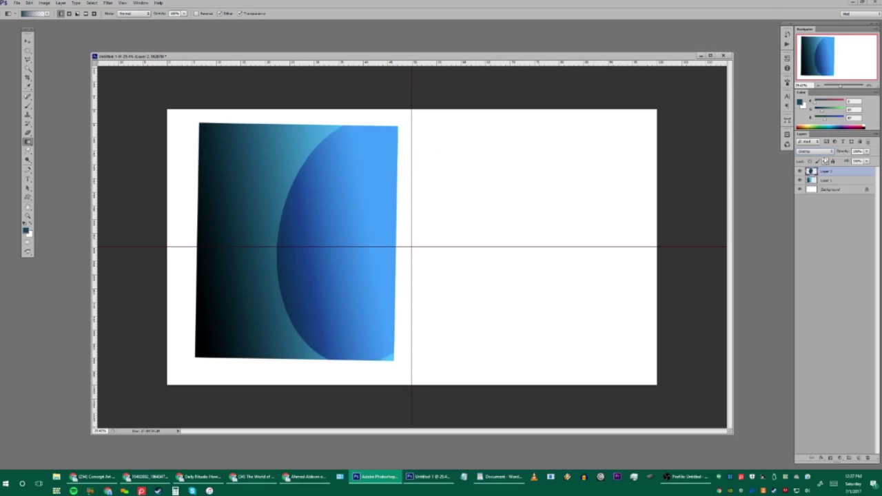
# Cycle the ellipse layer through the blend modes from Overlay to Luminosity
pyautogui.hotkey('shift', '+')
pyautogui.hotkey('shift', '+')
pyautogui.hotkey('shift', '+')
pyautogui.hotkey('shift', '+')
pyautogui.hotkey('shift', '+')
pyautogui.hotkey('shift', '+')
pyautogui.hotkey('shift', '+')
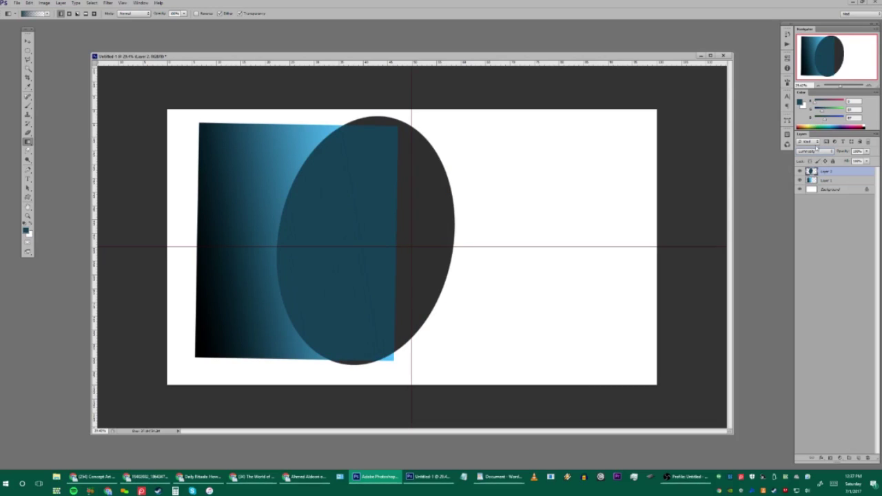
# Outline an angular, C-shaped selection with the Polygonal Lasso in the canvas's upper-right area
pyautogui.click(28, 60)
pyautogui.click(486, 88)
pyautogui.click(602, 181)
pyautogui.click(531, 291)
pyautogui.click(446, 236)
pyautogui.click(567, 166)
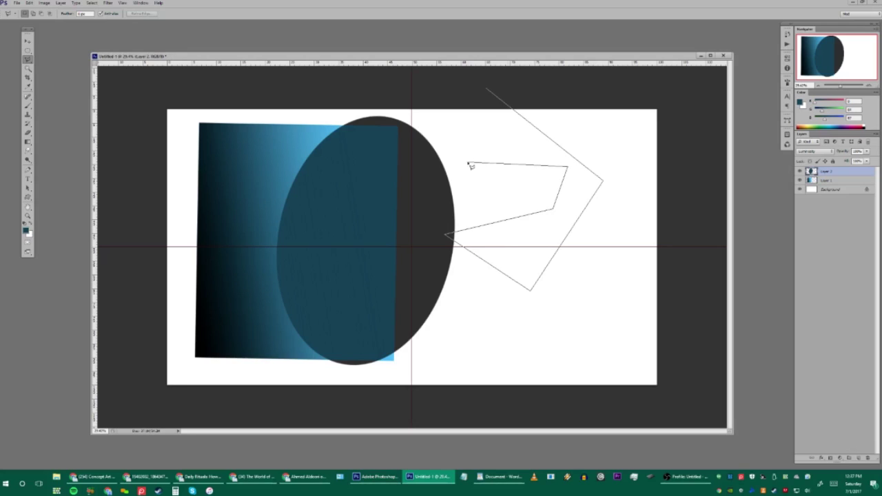
pyautogui.doubleClick(482, 145)
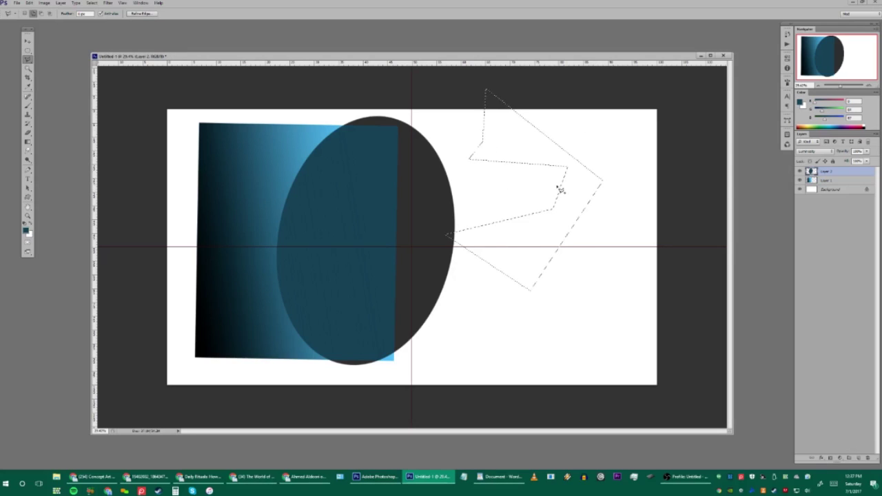
# Add a new layer and paint inside the polygonal selection with blue sampled from the gradient rectangle
pyautogui.press('g')
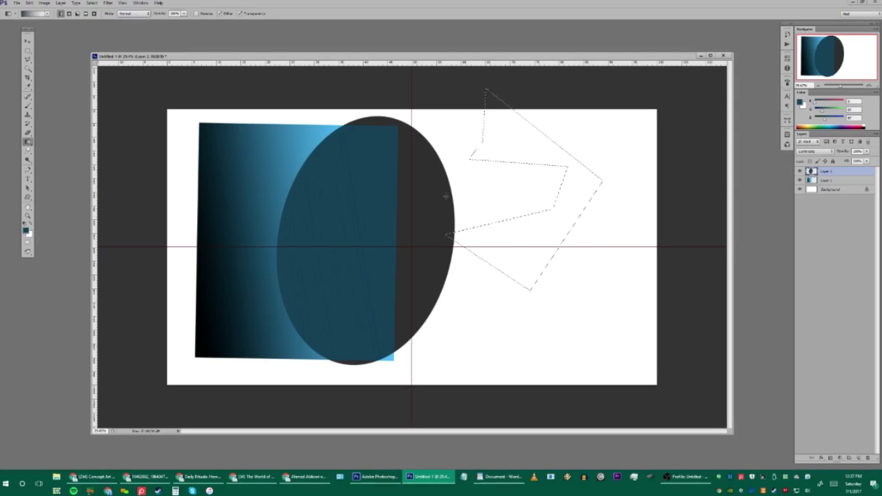
pyautogui.moveTo(254, 199); pyautogui.dragTo(299, 351)
pyautogui.press('b')
pyautogui.moveTo(593, 87)
pyautogui.mouseDown()
pyautogui.moveTo(496, 191)
pyautogui.moveTo(517, 281)
pyautogui.moveTo(551, 265)
pyautogui.mouseUp()
pyautogui.hotkey('ctrl', 'shift', 'alt', 'n')
pyautogui.keyDown('alt'); pyautogui.click(284, 161); pyautogui.keyUp('alt')
pyautogui.moveTo(613, 163)
pyautogui.mouseDown()
pyautogui.moveTo(425, 185)
pyautogui.moveTo(440, 144)
pyautogui.moveTo(544, 98)
pyautogui.moveTo(631, 137)
pyautogui.moveTo(624, 195)
pyautogui.moveTo(402, 356)
pyautogui.mouseUp()
# Make freehand Lasso selections over the ellipse and the blue shape, fill them with black, and deselect
pyautogui.click(28, 59)
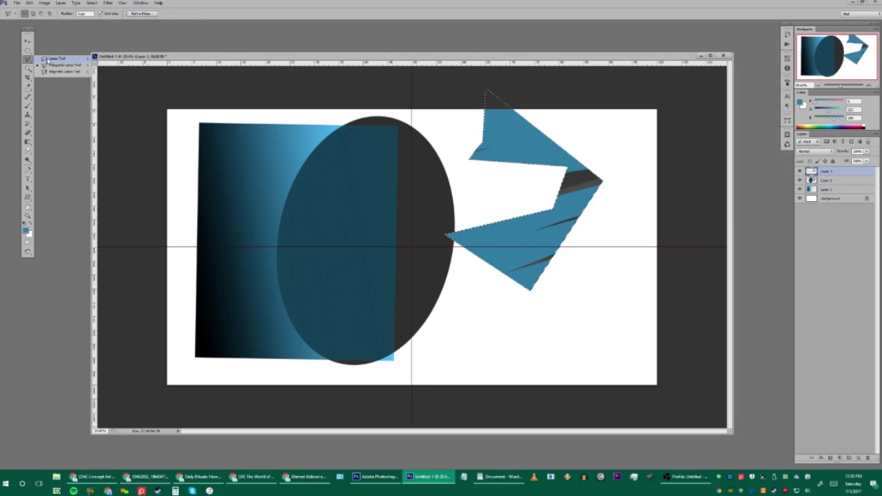
pyautogui.click(44, 60)
pyautogui.moveTo(415, 317)
pyautogui.mouseDown()
pyautogui.moveTo(431, 172)
pyautogui.moveTo(493, 150)
pyautogui.moveTo(429, 222)
pyautogui.moveTo(493, 191)
pyautogui.mouseUp()
pyautogui.press('g')
pyautogui.press('d')
pyautogui.moveTo(591, 306); pyautogui.dragTo(619, 328)
pyautogui.hotkey('ctrl', 'd')
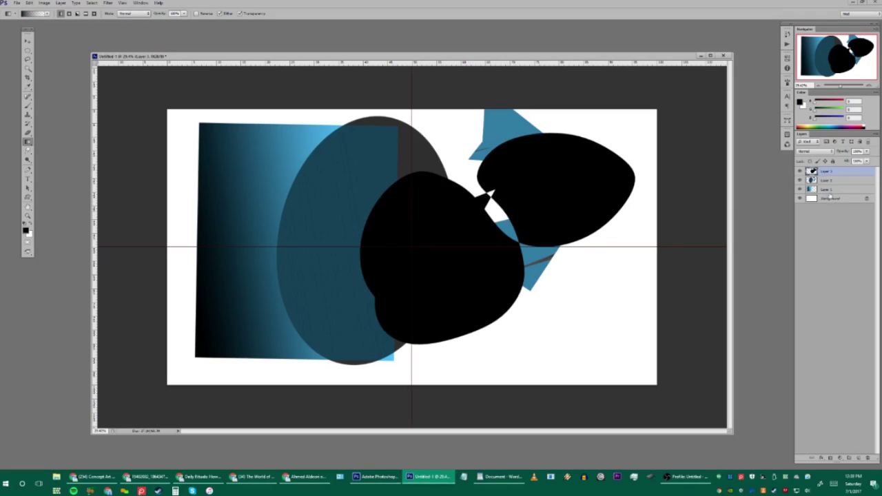
# Delete the three practice layers above the background and hide the guides
pyautogui.press('Delete')
pyautogui.press('Delete')
pyautogui.press('Delete')
pyautogui.press('l')
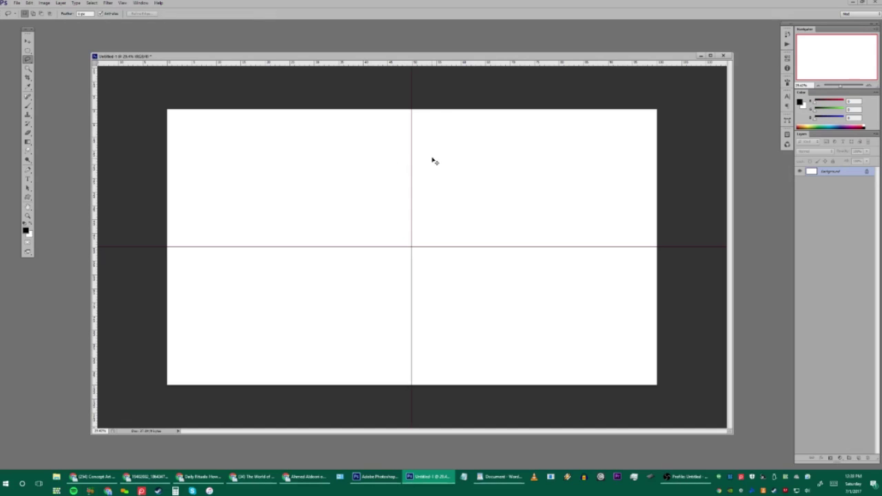
pyautogui.hotkey('ctrl', ';')
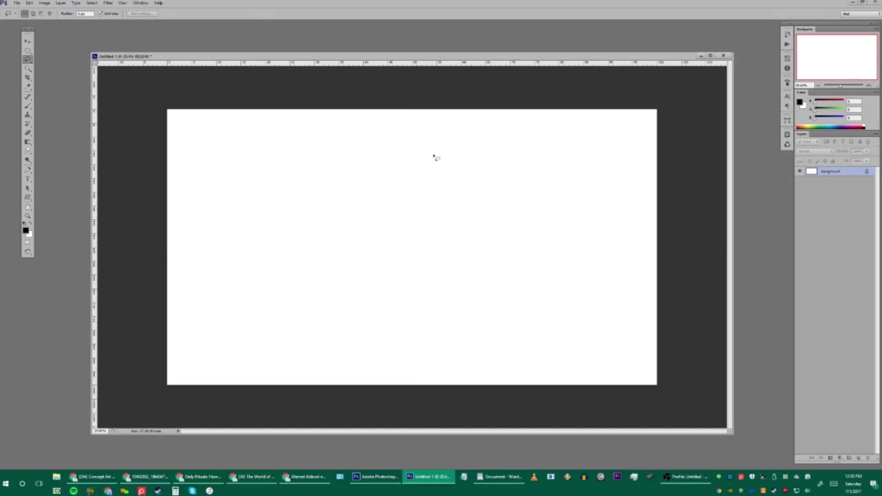
# Add a new layer and draw a winding freehand Lasso selection across the middle of the canvas
pyautogui.hotkey('ctrl', 'shift', 'alt', 'n')
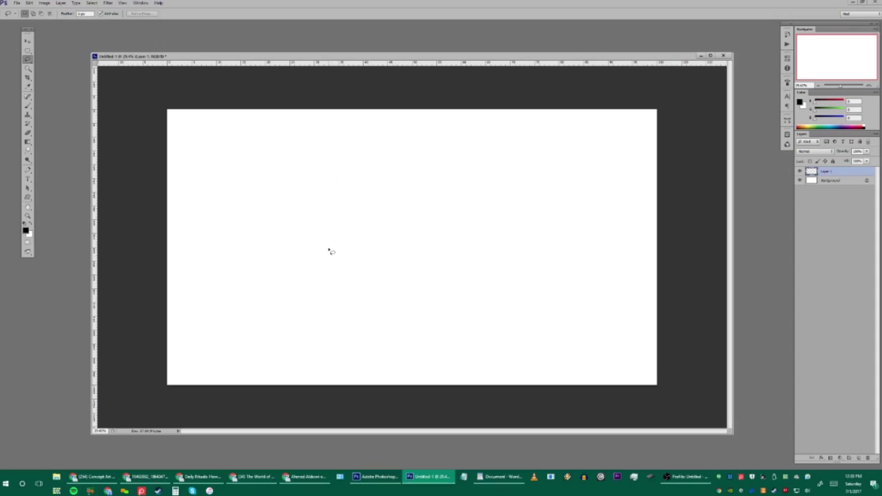
pyautogui.moveTo(342, 294)
pyautogui.mouseDown()
pyautogui.moveTo(318, 219)
pyautogui.moveTo(332, 173)
pyautogui.moveTo(393, 144)
pyautogui.moveTo(449, 166)
pyautogui.mouseUp()
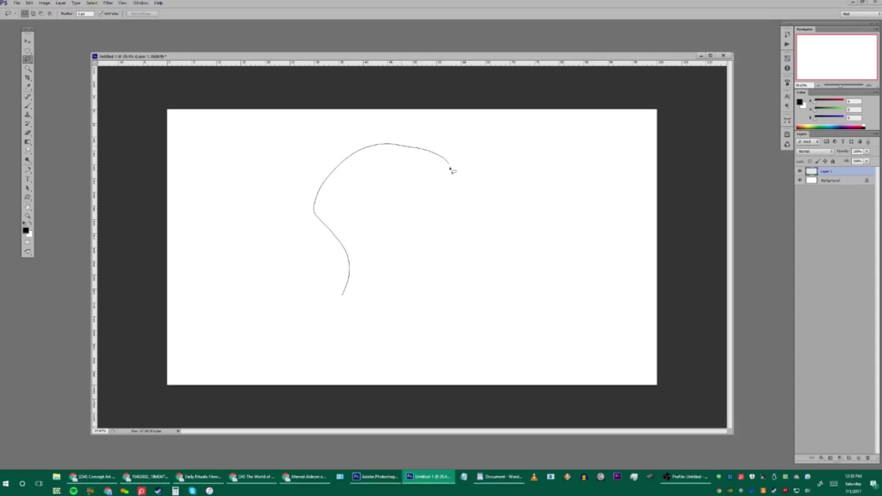
pyautogui.moveTo(487, 203); pyautogui.dragTo(523, 215)
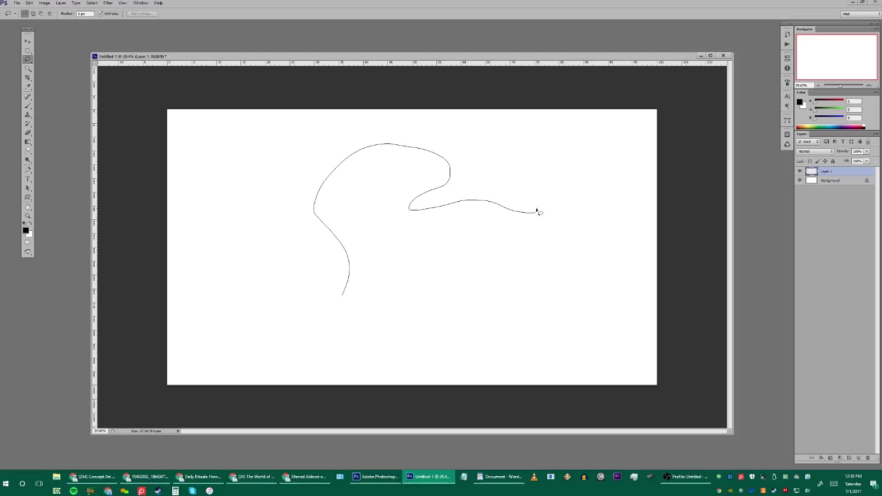
pyautogui.moveTo(539, 213)
pyautogui.mouseDown()
pyautogui.moveTo(490, 310)
pyautogui.moveTo(522, 309)
pyautogui.moveTo(574, 252)
pyautogui.moveTo(518, 283)
pyautogui.moveTo(537, 292)
pyautogui.moveTo(498, 319)
pyautogui.moveTo(487, 291)
pyautogui.moveTo(505, 304)
pyautogui.mouseUp()
pyautogui.moveTo(465, 324)
pyautogui.mouseDown()
pyautogui.moveTo(383, 301)
pyautogui.moveTo(389, 265)
pyautogui.moveTo(374, 310)
pyautogui.moveTo(405, 271)
pyautogui.moveTo(405, 235)
pyautogui.moveTo(365, 199)
pyautogui.moveTo(372, 204)
pyautogui.moveTo(237, 187)
pyautogui.moveTo(254, 163)
pyautogui.moveTo(273, 273)
pyautogui.moveTo(312, 291)
pyautogui.moveTo(349, 265)
pyautogui.moveTo(343, 339)
pyautogui.moveTo(358, 309)
pyautogui.mouseUp()
# Fill the lasso selection with black, deselect it, and move the black shape slightly to the right
pyautogui.press('g')
pyautogui.hotkey('alt', 'BackSpace')
pyautogui.hotkey('ctrl', 'd')
pyautogui.moveTo(493, 262); pyautogui.dragTo(530, 264)
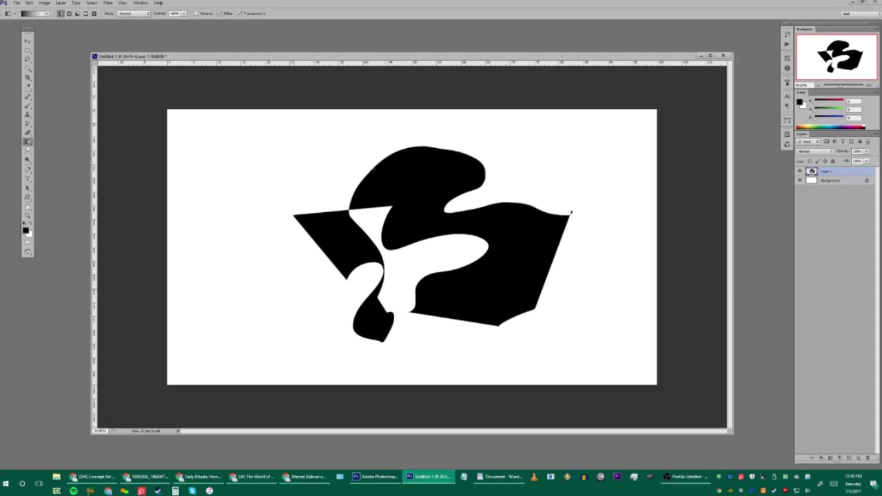
# Try the Magic Wand on the empty area and on the black shape, deselect, and move the shape slightly up
pyautogui.click(28, 69)
pyautogui.click(305, 337)
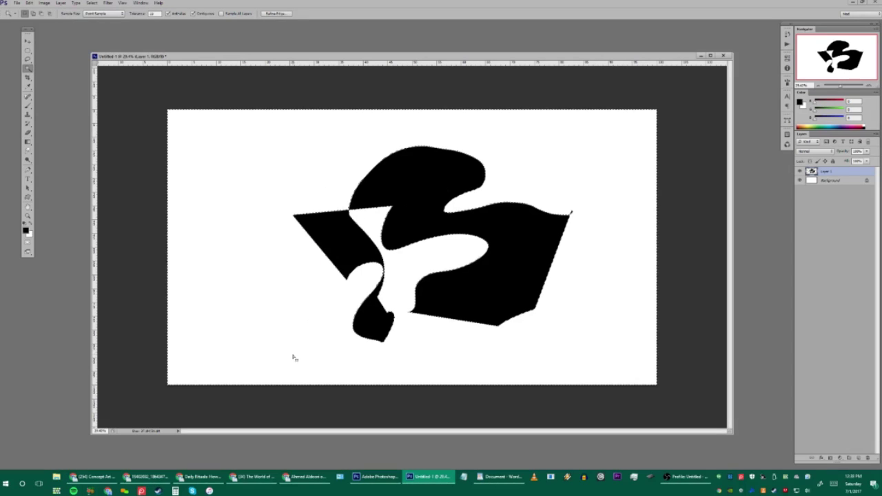
pyautogui.hotkey('ctrl', 'd')
pyautogui.click(413, 173)
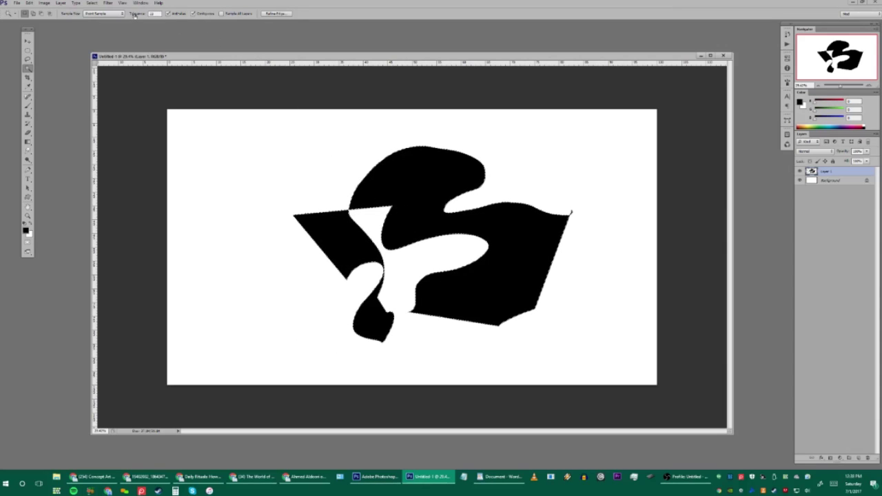
pyautogui.hotkey('ctrl', 'd')
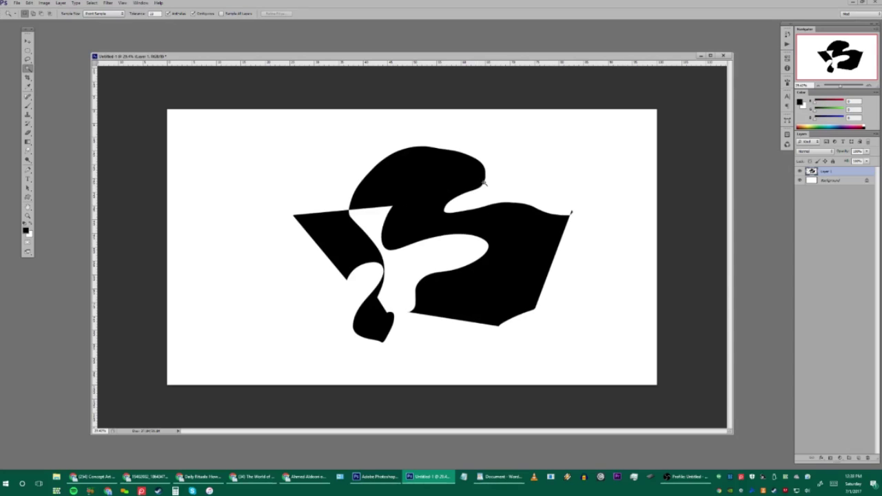
pyautogui.moveTo(429, 191); pyautogui.dragTo(446, 171)
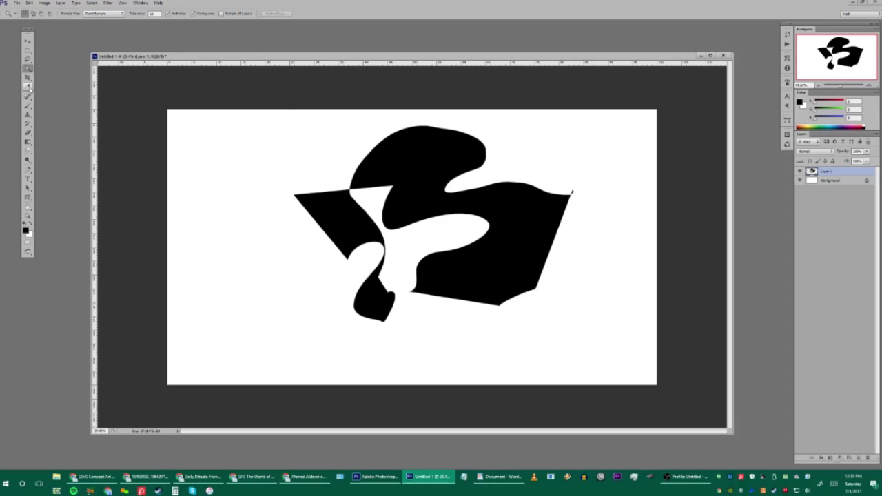
# Paint yellow, red and magenta swatches side by side in the canvas's upper right, and sweep magenta strokes across the black shape
pyautogui.click(840, 101)
pyautogui.click(837, 110)
pyautogui.press('b')
pyautogui.moveTo(521, 142)
pyautogui.mouseDown()
pyautogui.moveTo(521, 177)
pyautogui.moveTo(550, 196)
pyautogui.mouseUp()
pyautogui.click(819, 109)
pyautogui.moveTo(564, 145)
pyautogui.mouseDown()
pyautogui.moveTo(558, 179)
pyautogui.moveTo(590, 194)
pyautogui.mouseUp()
pyautogui.click(838, 126)
pyautogui.moveTo(594, 138)
pyautogui.mouseDown()
pyautogui.moveTo(601, 194)
pyautogui.moveTo(626, 138)
pyautogui.mouseUp()
pyautogui.moveTo(238, 219); pyautogui.dragTo(513, 245)
pyautogui.moveTo(208, 248)
pyautogui.mouseDown()
pyautogui.moveTo(551, 257)
pyautogui.moveTo(261, 293)
pyautogui.mouseUp()
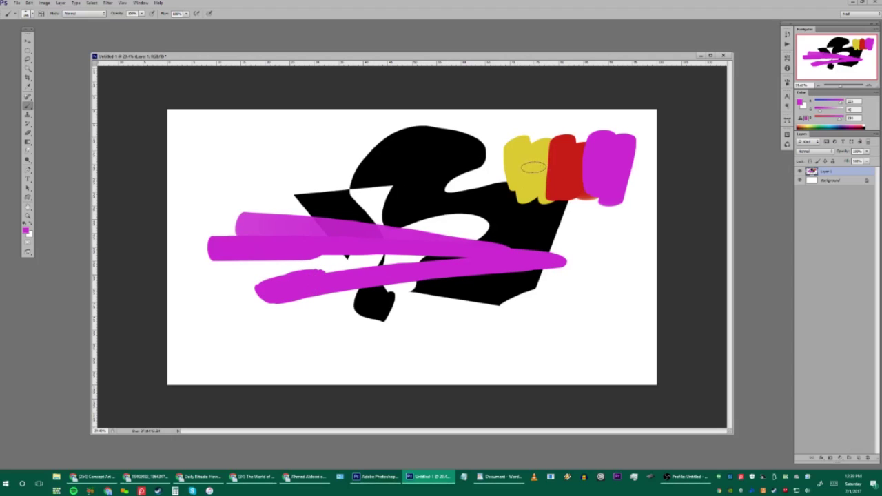
pyautogui.click(800, 103)
pyautogui.moveTo(639, 157); pyautogui.dragTo(639, 165)
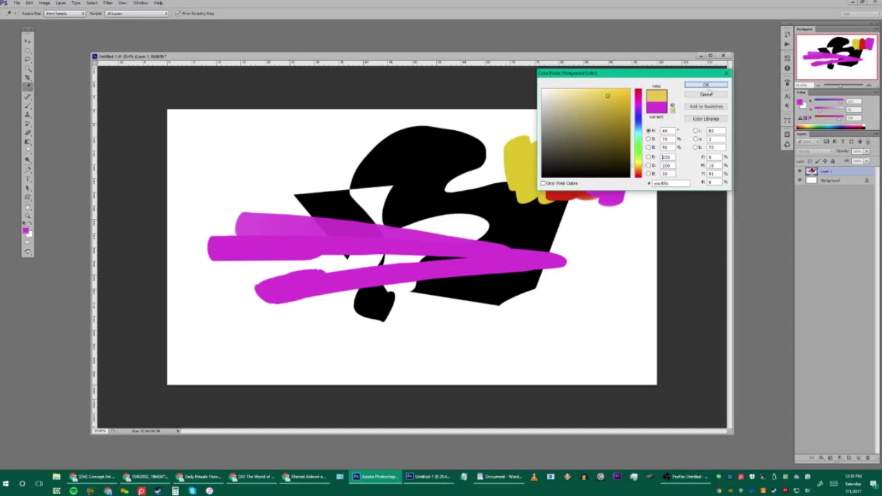
pyautogui.click(705, 94)
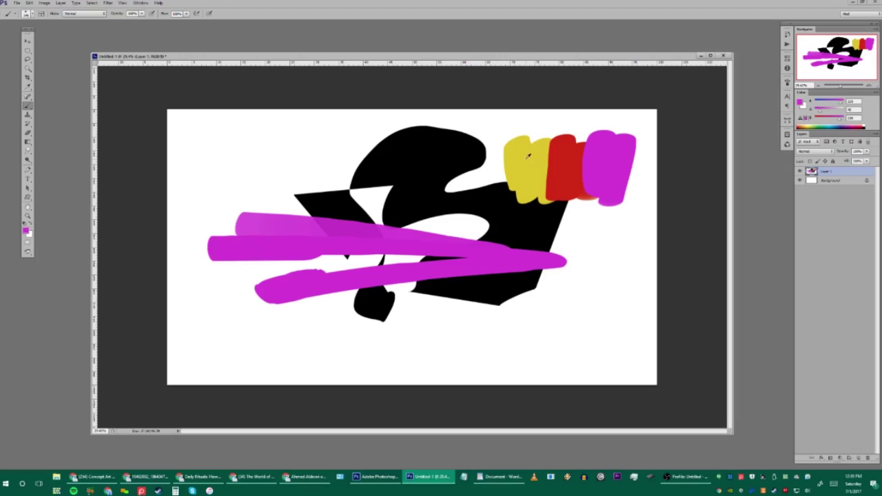
# Sample yellow from its swatch and paint three strokes beside the black shape, and add one red stroke with the sampled red
pyautogui.keyDown('alt'); pyautogui.click(525, 161); pyautogui.keyUp('alt')
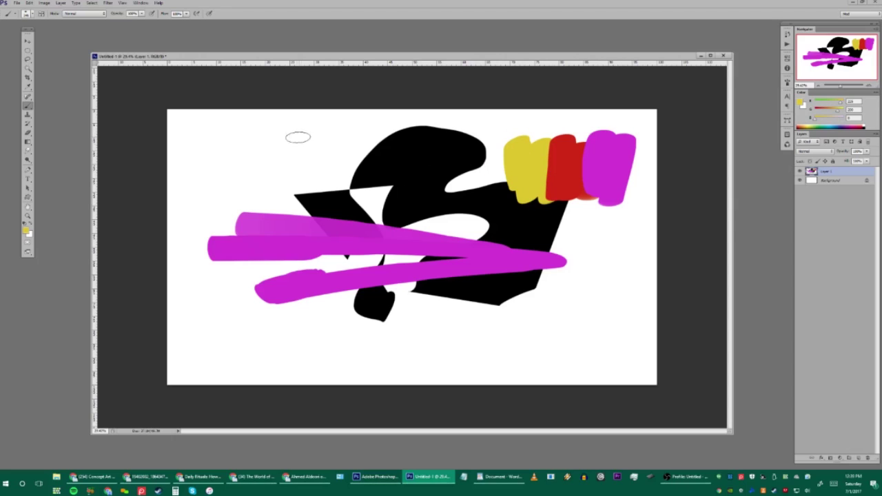
pyautogui.moveTo(279, 131); pyautogui.dragTo(348, 220)
pyautogui.moveTo(322, 128); pyautogui.dragTo(348, 238)
pyautogui.moveTo(357, 162); pyautogui.dragTo(372, 241)
pyautogui.keyDown('alt'); pyautogui.click(572, 157); pyautogui.keyUp('alt')
pyautogui.moveTo(386, 124); pyautogui.dragTo(382, 244)
# Sample black from the large shape and paint two diagonal strokes over the yellow ones
pyautogui.keyDown('alt'); pyautogui.click(443, 144); pyautogui.keyUp('alt')
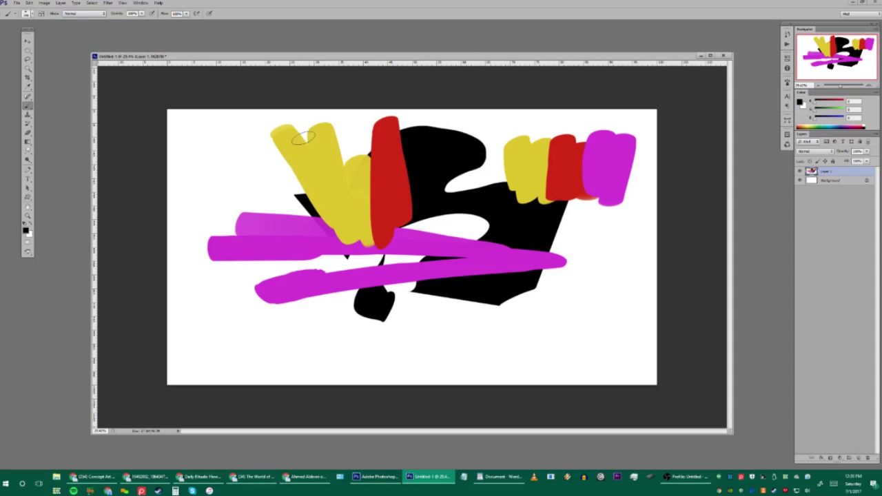
pyautogui.moveTo(307, 133); pyautogui.dragTo(341, 238)
pyautogui.moveTo(265, 165); pyautogui.dragTo(342, 250)
# Sample white and paint two vertical strokes over the black shape, and resample magenta as the foreground colour
pyautogui.keyDown('alt'); pyautogui.click(489, 129); pyautogui.keyUp('alt')
pyautogui.moveTo(441, 150); pyautogui.dragTo(434, 236)
pyautogui.moveTo(428, 157); pyautogui.dragTo(420, 215)
pyautogui.keyDown('alt'); pyautogui.click(401, 172); pyautogui.keyUp('alt')
pyautogui.moveTo(413, 169)
pyautogui.mouseDown()
pyautogui.moveTo(563, 165)
pyautogui.moveTo(604, 153)
pyautogui.moveTo(528, 190)
pyautogui.moveTo(502, 248)
pyautogui.moveTo(449, 287)
pyautogui.moveTo(358, 282)
pyautogui.mouseUp()
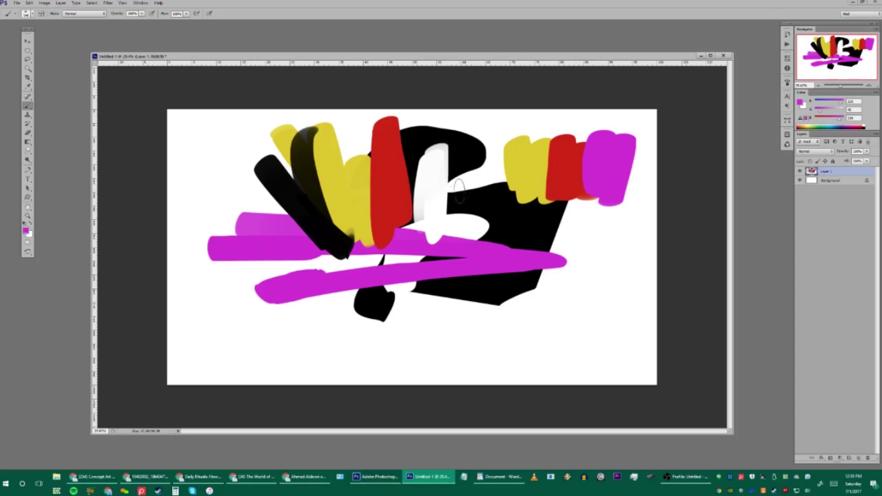
# Try erasing a broad soft band across the strokes with the Eraser, and undo it
pyautogui.press('e')
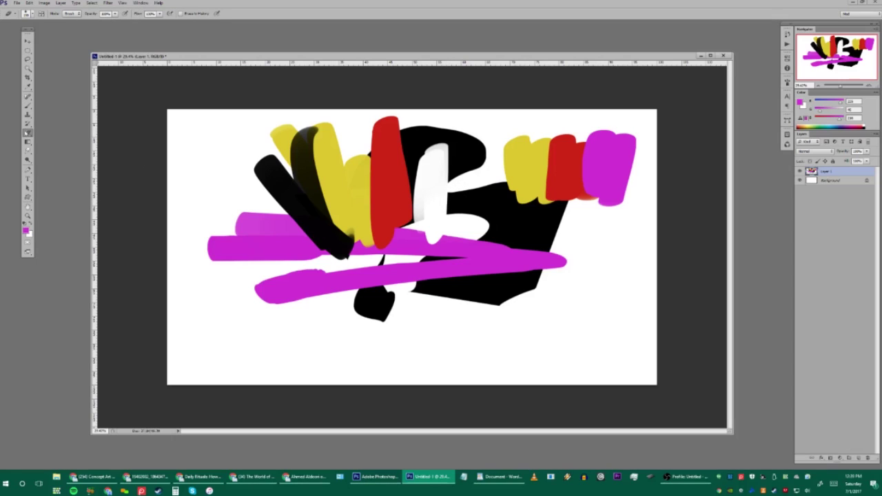
pyautogui.moveTo(213, 243)
pyautogui.mouseDown()
pyautogui.moveTo(613, 141)
pyautogui.moveTo(394, 198)
pyautogui.mouseUp()
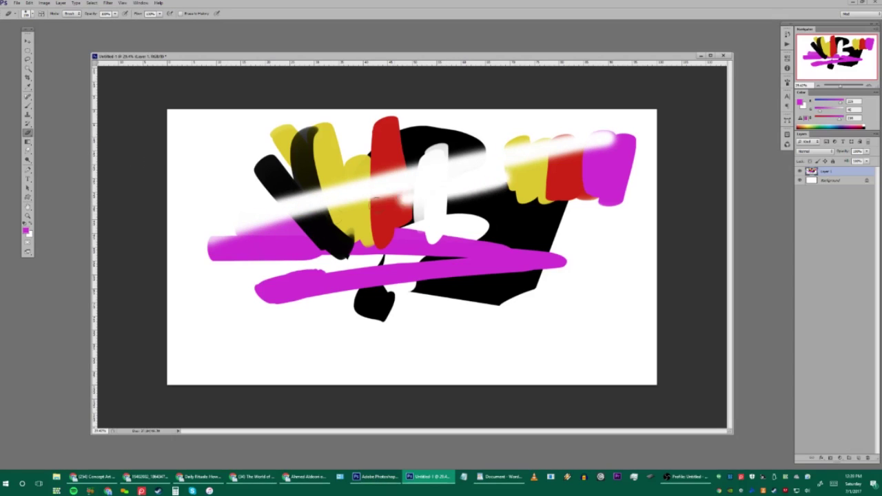
pyautogui.hotkey('ctrl', 'z')
# Erase a soft spot where the black and yellow strokes meet, and move the artwork down and slightly left
pyautogui.rightClick(405, 197)
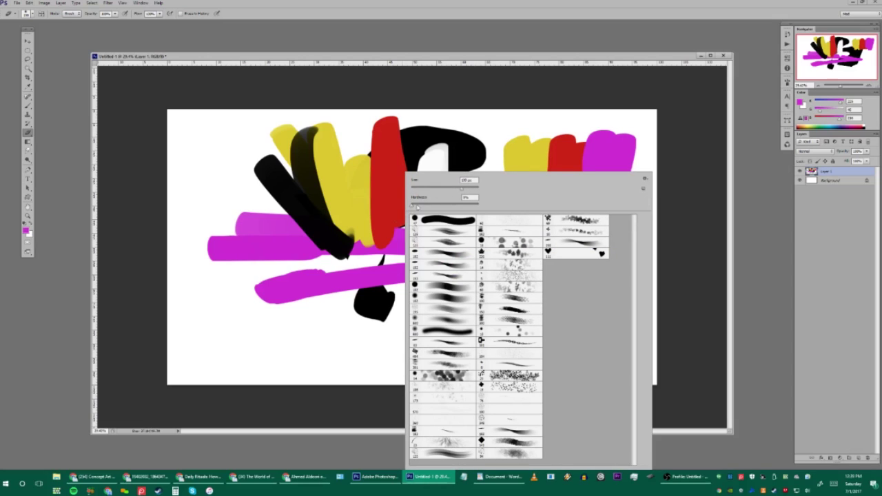
pyautogui.click(345, 232)
pyautogui.moveTo(439, 191)
pyautogui.keyDown('ctrl'); pyautogui.mouseDown()
pyautogui.moveTo(420, 234)
pyautogui.moveTo(313, 282)
pyautogui.moveTo(468, 153)
pyautogui.mouseUp(); pyautogui.keyUp('ctrl')
pyautogui.hotkey('ctrl', 'z')
pyautogui.moveTo(469, 153); pyautogui.dragTo(375, 306)
pyautogui.hotkey('ctrl', 'z')
pyautogui.moveTo(456, 188)
pyautogui.mouseDown()
pyautogui.moveTo(465, 226)
pyautogui.moveTo(452, 212)
pyautogui.mouseUp()
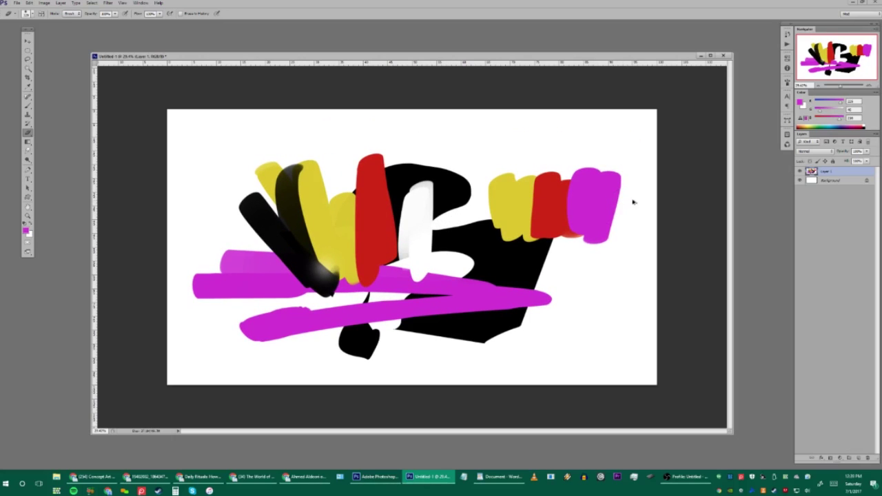
# Add a new layer and make the brush colour blue by lowering its red value to 0
pyautogui.hotkey('ctrl', 'shift', 'alt', 'n')
pyautogui.press('b')
pyautogui.moveTo(837, 102); pyautogui.dragTo(816, 103)
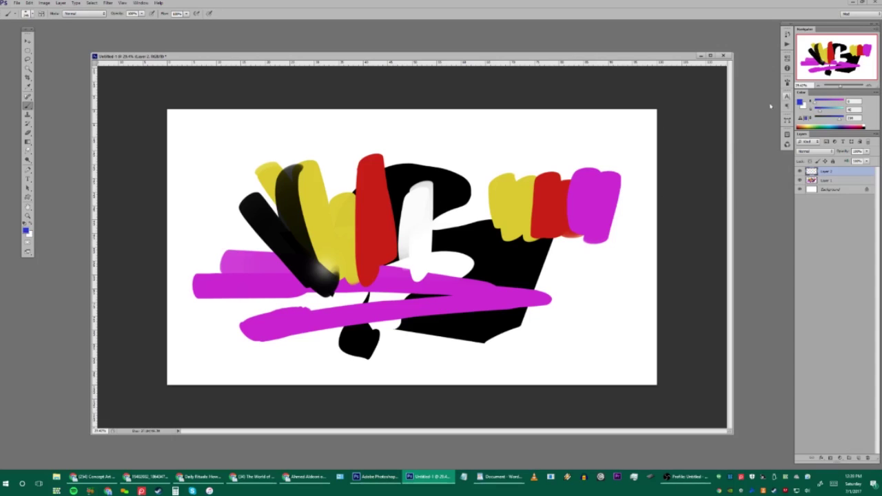
pyautogui.rightClick(424, 176)
# Paint broad blue strokes across the artwork on the new layer, and clip that layer to the one below
pyautogui.moveTo(308, 110); pyautogui.dragTo(376, 362)
pyautogui.moveTo(358, 124); pyautogui.dragTo(401, 360)
pyautogui.moveTo(425, 118); pyautogui.dragTo(424, 360)
pyautogui.moveTo(476, 134); pyautogui.dragTo(448, 279)
pyautogui.moveTo(578, 137); pyautogui.dragTo(564, 293)
pyautogui.moveTo(531, 165); pyautogui.dragTo(527, 296)
pyautogui.moveTo(324, 255)
pyautogui.mouseDown()
pyautogui.moveTo(207, 217)
pyautogui.moveTo(279, 355)
pyautogui.mouseUp()
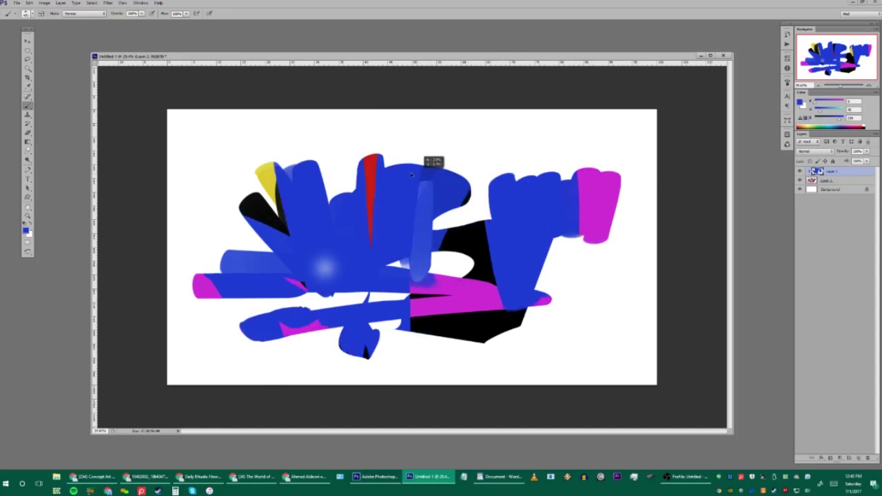
# Reposition the clipped blue strokes over the artwork and merge their layer into the layer below
pyautogui.moveTo(464, 254)
pyautogui.mouseDown()
pyautogui.moveTo(528, 168)
pyautogui.moveTo(383, 239)
pyautogui.moveTo(442, 162)
pyautogui.moveTo(426, 191)
pyautogui.mouseUp()
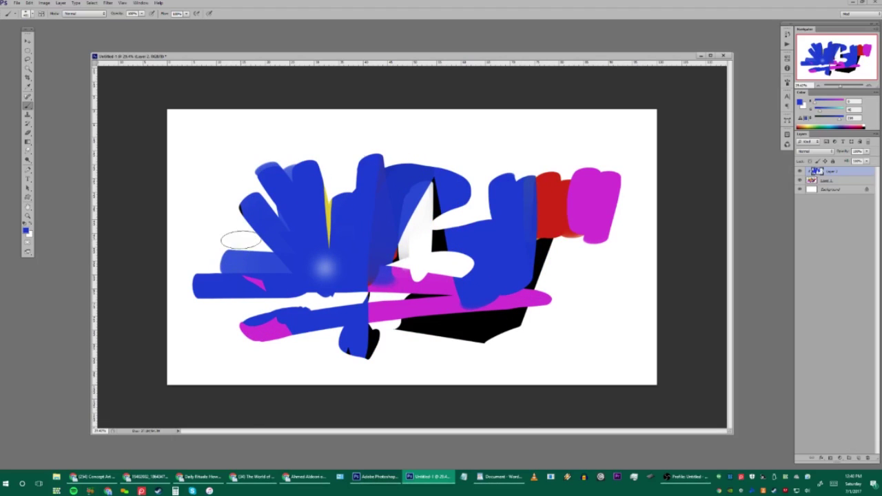
pyautogui.hotkey('ctrl', 'e')
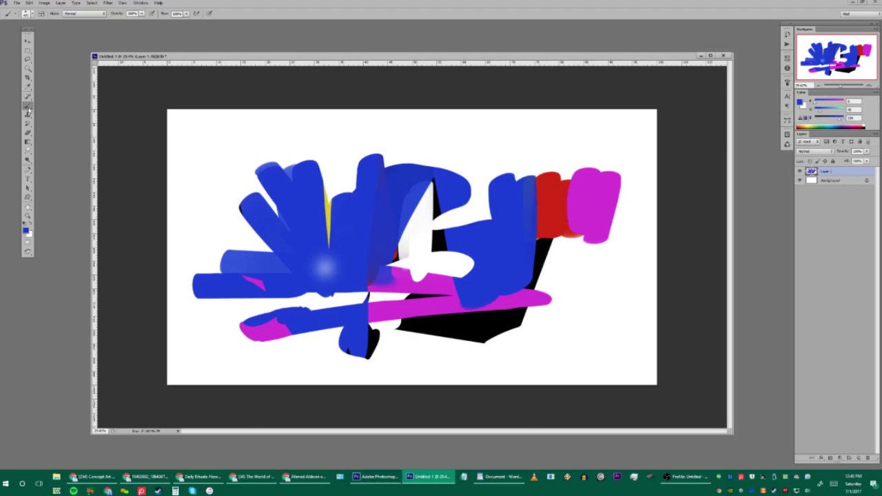
pyautogui.click(28, 116)
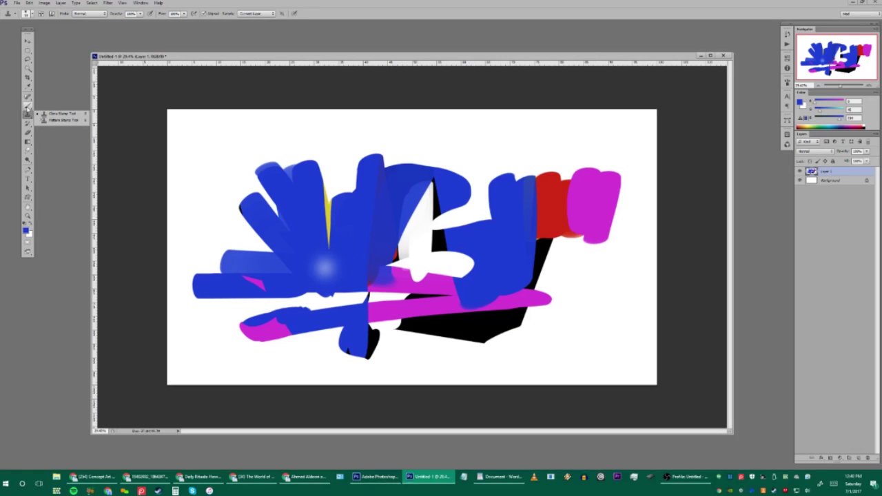
pyautogui.click(28, 106)
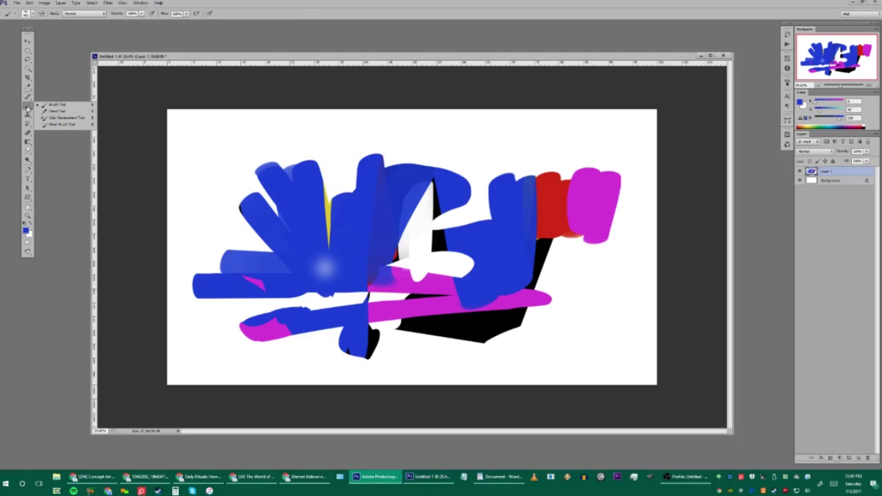
pyautogui.click(67, 125)
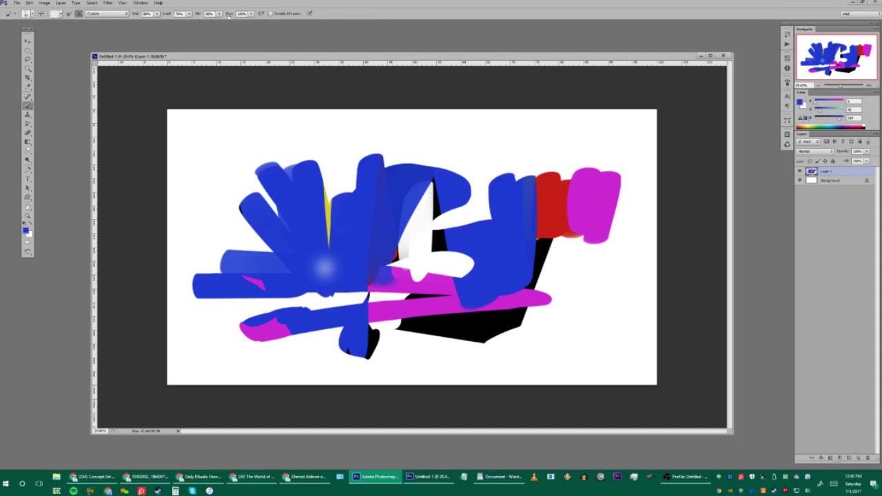
pyautogui.click(29, 152)
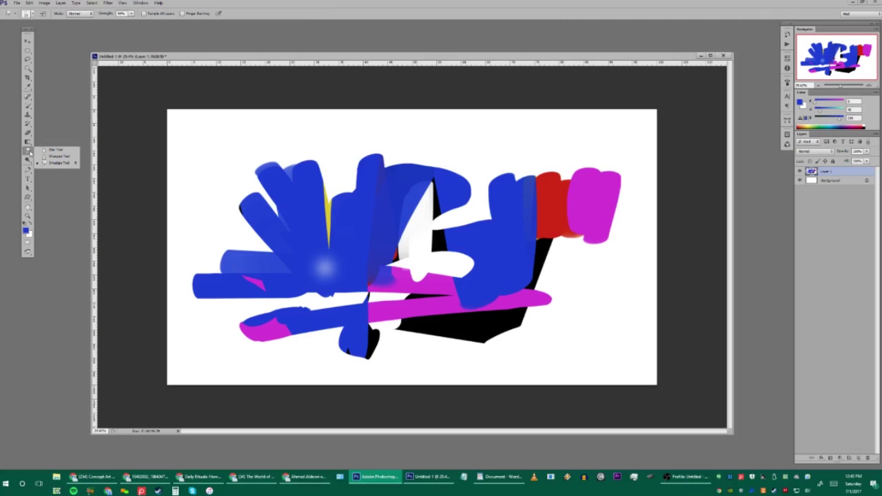
pyautogui.click(28, 160)
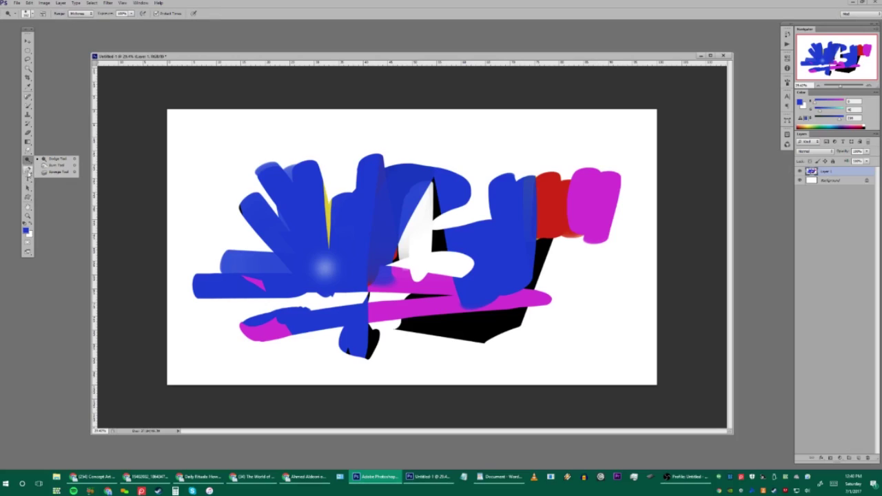
# Draw a closed straight-sided path with the Pen tool around the fan of blue strokes at the artwork's upper left
pyautogui.click(28, 170)
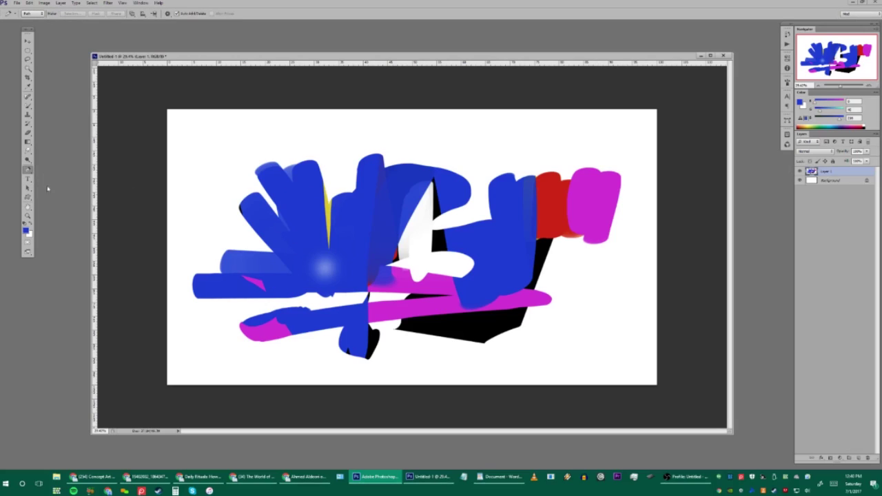
pyautogui.click(28, 170)
pyautogui.click(55, 169)
pyautogui.click(263, 281)
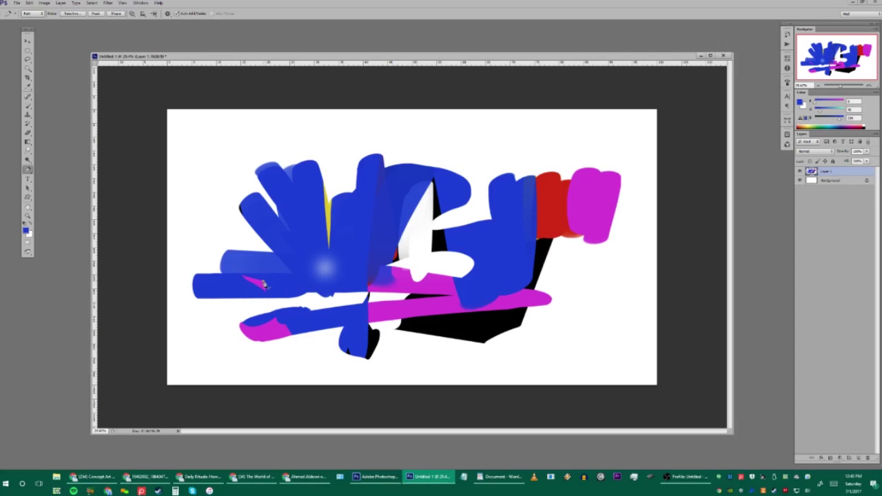
pyautogui.click(245, 169)
pyautogui.click(360, 139)
pyautogui.click(356, 217)
pyautogui.click(324, 256)
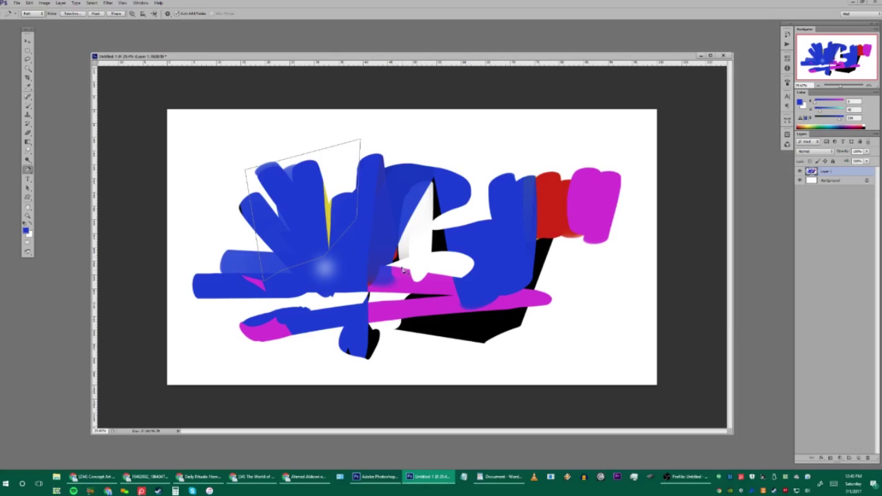
# Draw a closed curved path with the Pen tool around the right half of the artwork, dragging out smooth anchor handles
pyautogui.moveTo(455, 139); pyautogui.dragTo(549, 129)
pyautogui.moveTo(563, 169); pyautogui.dragTo(638, 121)
pyautogui.moveTo(592, 253); pyautogui.dragTo(572, 264)
pyautogui.click(483, 312)
pyautogui.moveTo(421, 306); pyautogui.dragTo(411, 298)
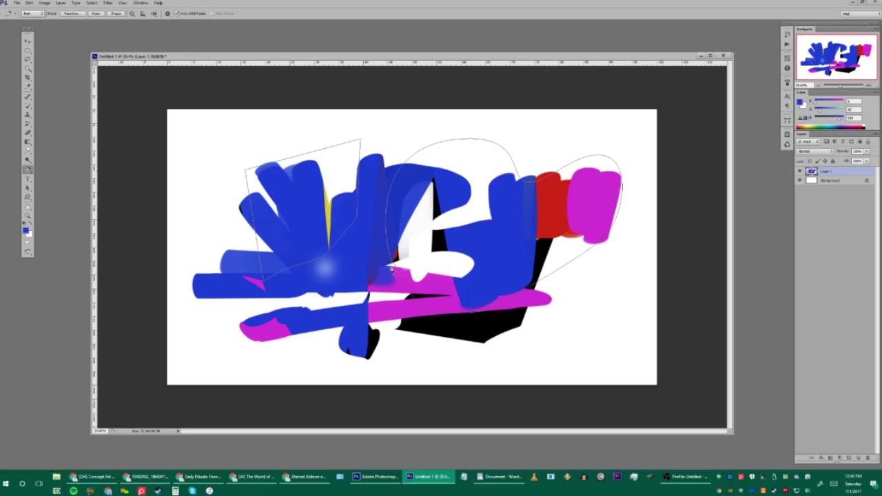
# Hide the painted artwork layer, add a new empty layer above it and display the document's paths
pyautogui.click(800, 172)
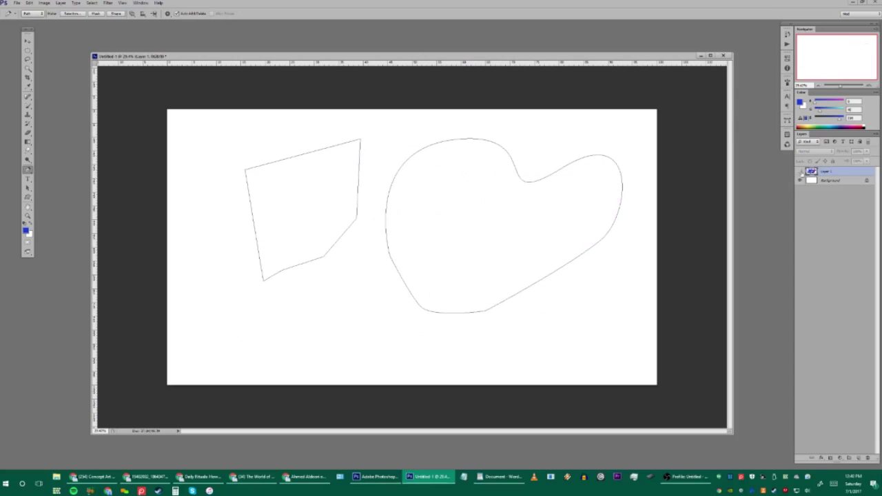
pyautogui.hotkey('ctrl', 'shift', 'alt', 'n')
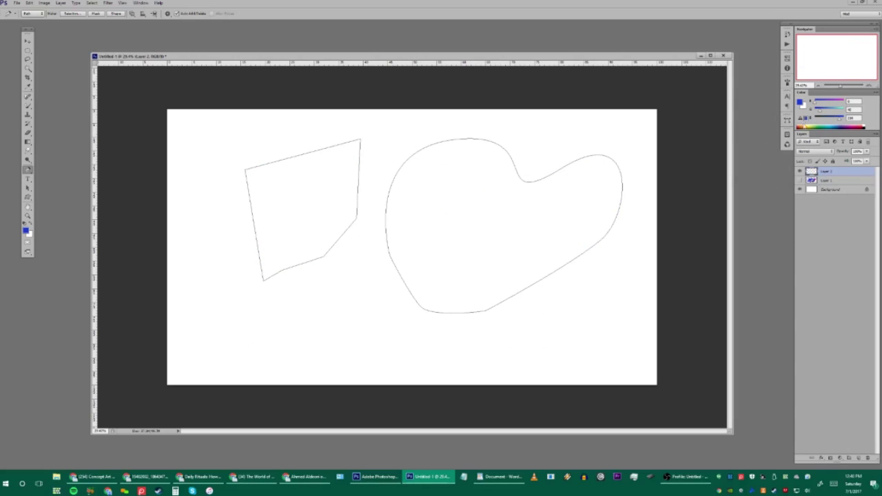
pyautogui.click(786, 122)
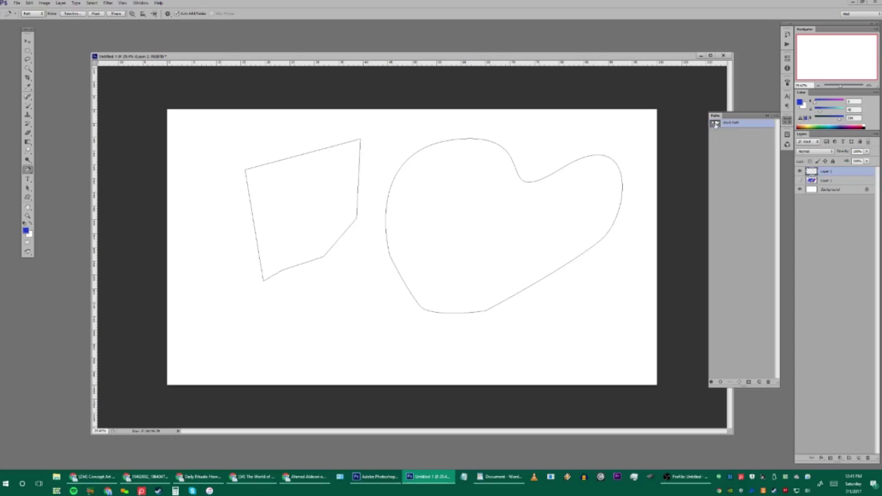
# Draw a small four-sided path with the Pen tool above the notch of the large curved path
pyautogui.click(572, 145)
pyautogui.click(540, 152)
pyautogui.click(522, 126)
pyautogui.click(563, 122)
# Try filling the work path with blue, and try stroking its outline with the brush
pyautogui.click(712, 383)
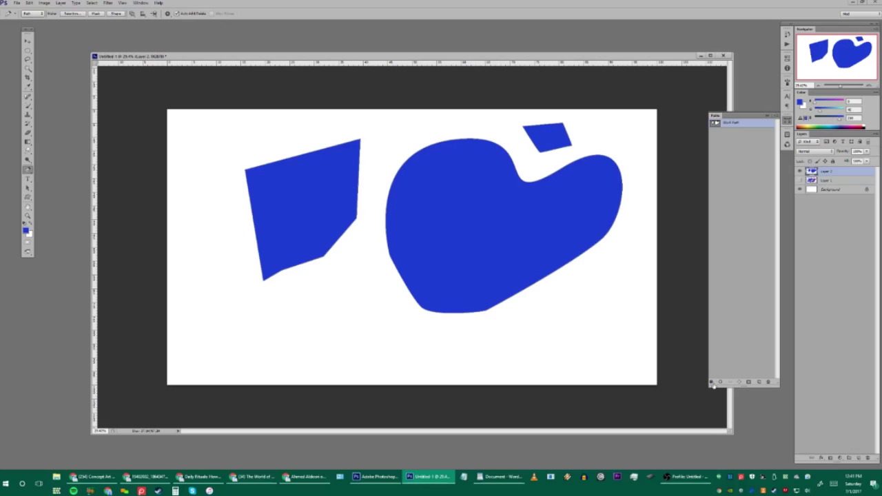
pyautogui.hotkey('ctrl', 'z')
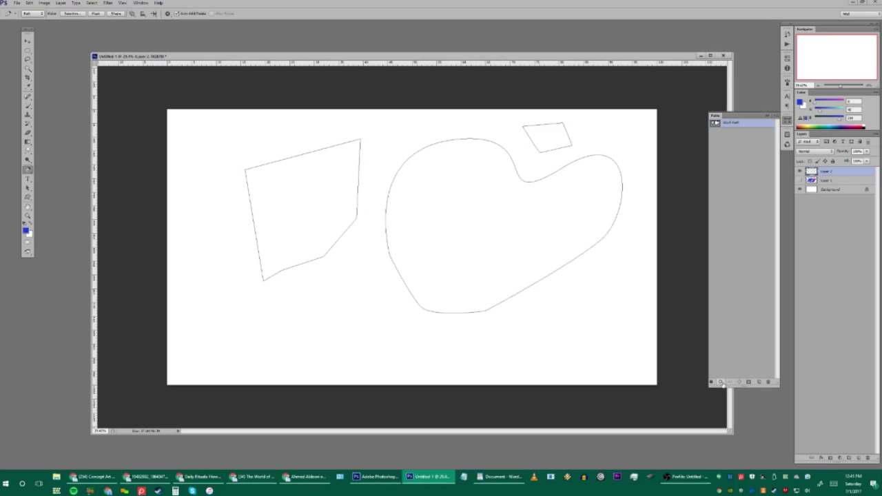
pyautogui.click(720, 382)
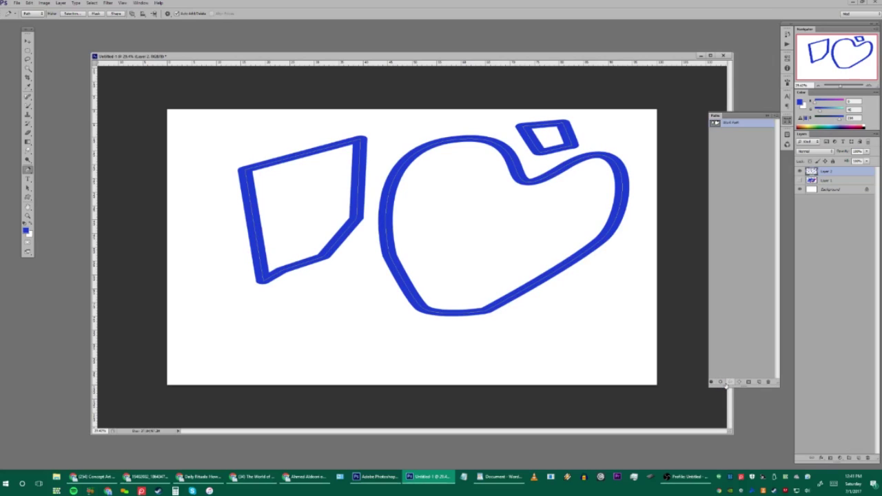
pyautogui.hotkey('ctrl', 'z')
# Switch to a rough bristle-textured brush, test it on the canvas and try stroking the paths with it
pyautogui.press('b')
pyautogui.rightClick(443, 181)
pyautogui.press('Escape')
pyautogui.hotkey('shift', 'b')
pyautogui.rightClick(487, 164)
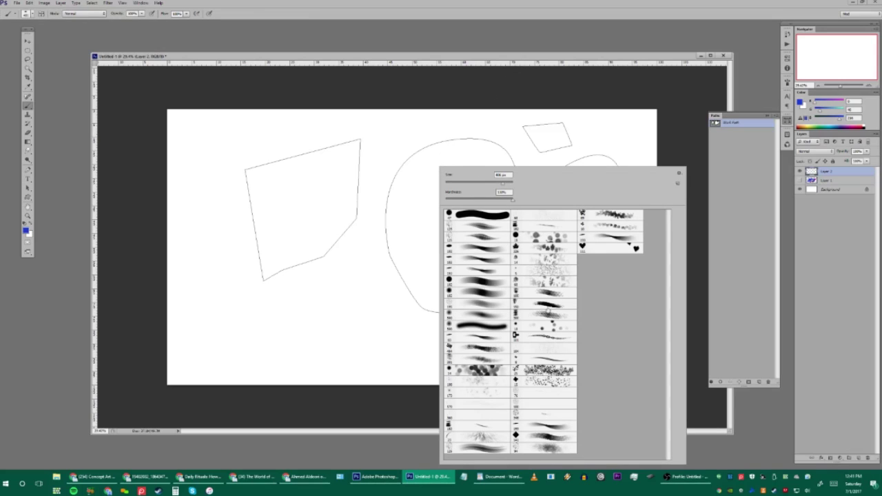
pyautogui.press('Escape')
pyautogui.moveTo(317, 233)
pyautogui.mouseDown()
pyautogui.moveTo(409, 291)
pyautogui.moveTo(501, 320)
pyautogui.mouseUp()
pyautogui.hotkey('ctrl', 'z')
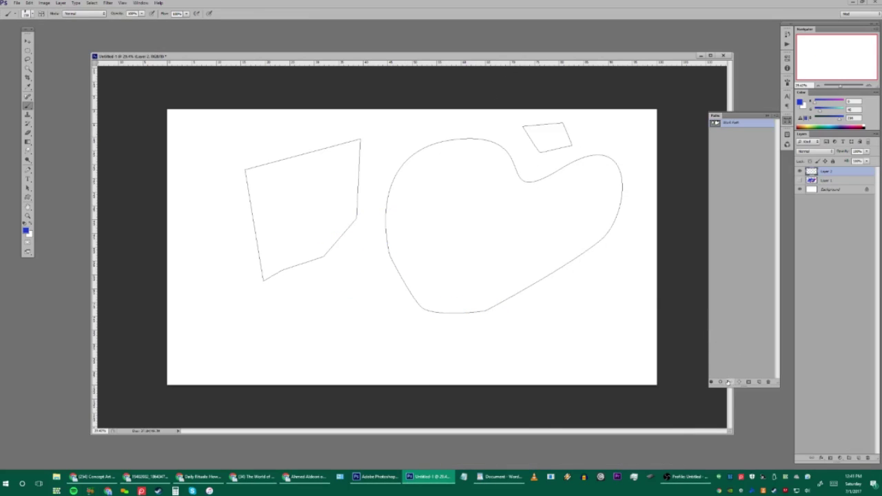
pyautogui.click(721, 382)
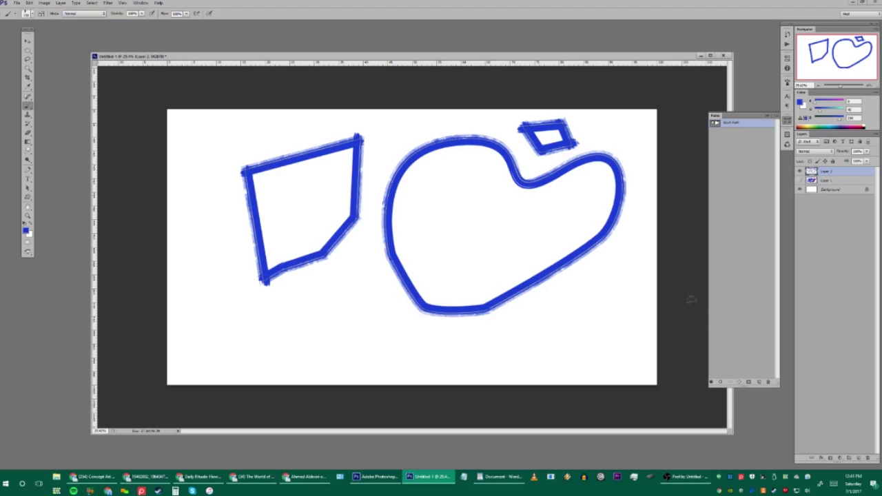
pyautogui.hotkey('ctrl', 'z')
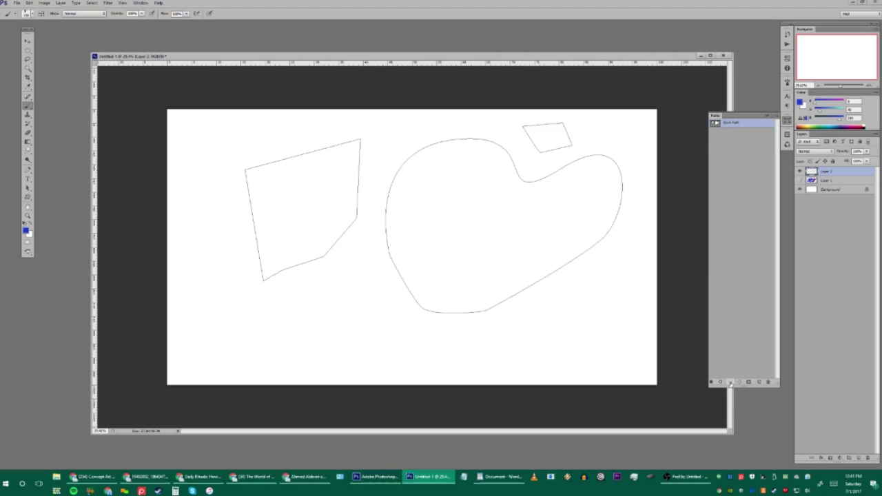
# Load the paths as a selection, fill it with the blue foreground colour on the new layer and deselect
pyautogui.click(729, 384)
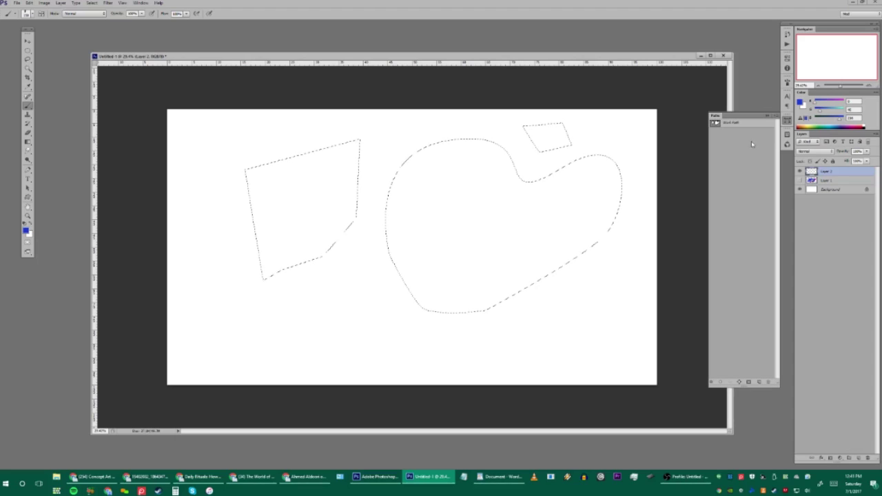
pyautogui.click(788, 123)
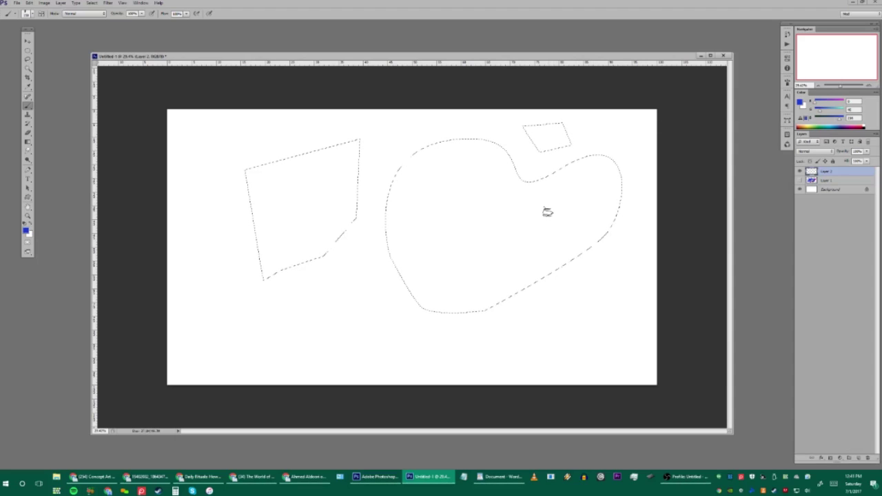
pyautogui.press('g')
pyautogui.hotkey('alt', 'BackSpace')
pyautogui.hotkey('ctrl', 'd')
pyautogui.moveTo(473, 208); pyautogui.dragTo(428, 252)
pyautogui.hotkey('ctrl', 'z')
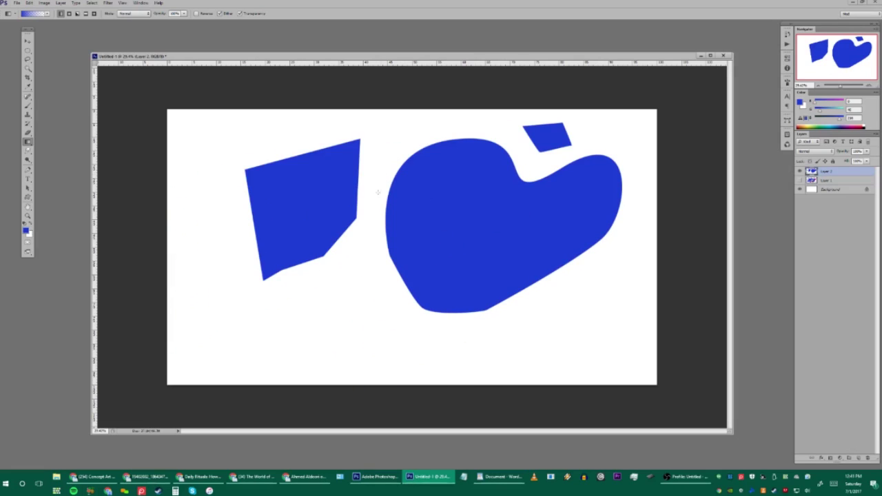
# Add a line of filler text beginning "dsagadfghadfhad" above the angular blue shape
pyautogui.click(27, 178)
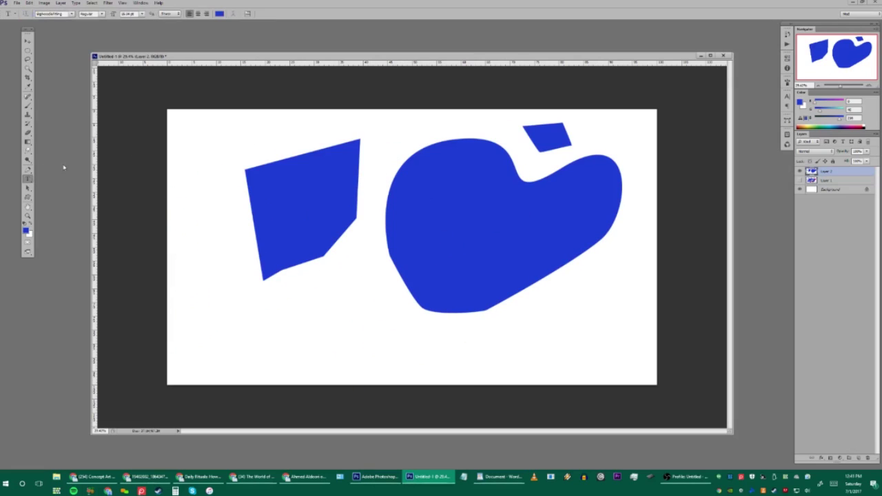
pyautogui.click(239, 133)
pyautogui.write('dsagadfghadfh')
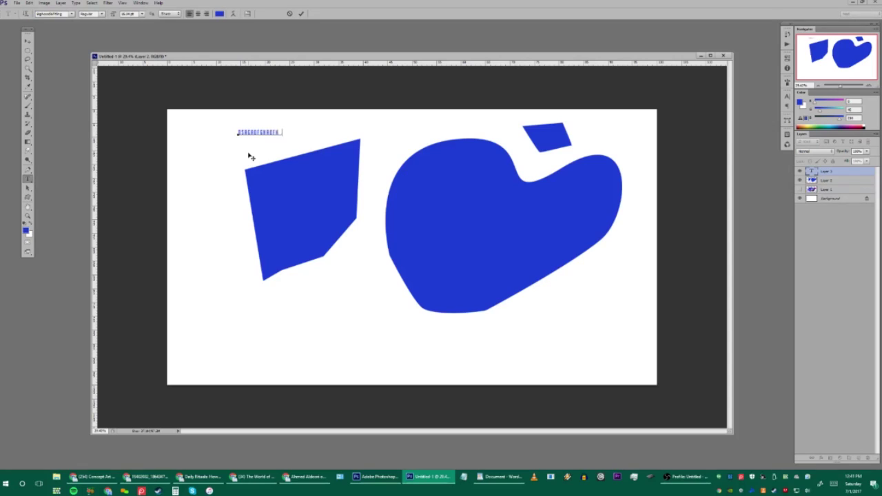
pyautogui.hotkey('ctrl', 'Return')
# Enlarge the text, move it below the angular shape and rotate it so it slants upward to the right
pyautogui.hotkey('ctrl', 't')
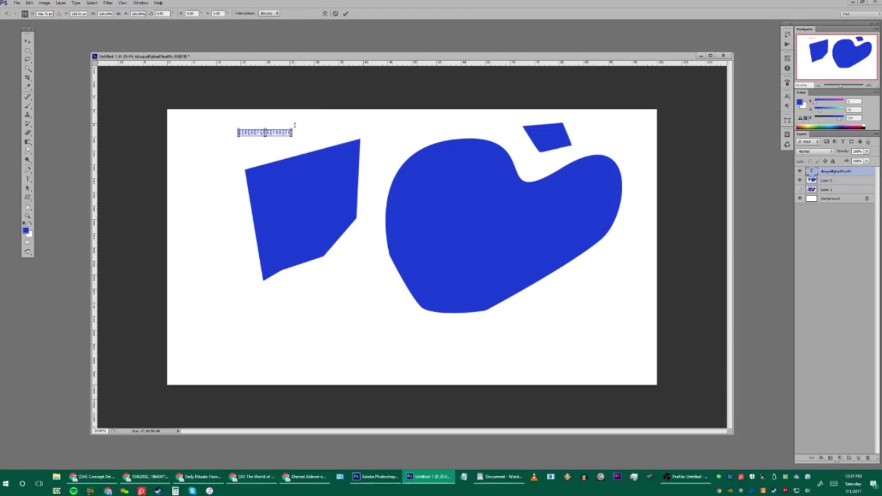
pyautogui.moveTo(292, 137); pyautogui.dragTo(434, 178)
pyautogui.press('Return')
pyautogui.moveTo(410, 141); pyautogui.dragTo(396, 303)
pyautogui.hotkey('ctrl', 't')
pyautogui.moveTo(468, 300); pyautogui.dragTo(464, 213)
pyautogui.press('Return')
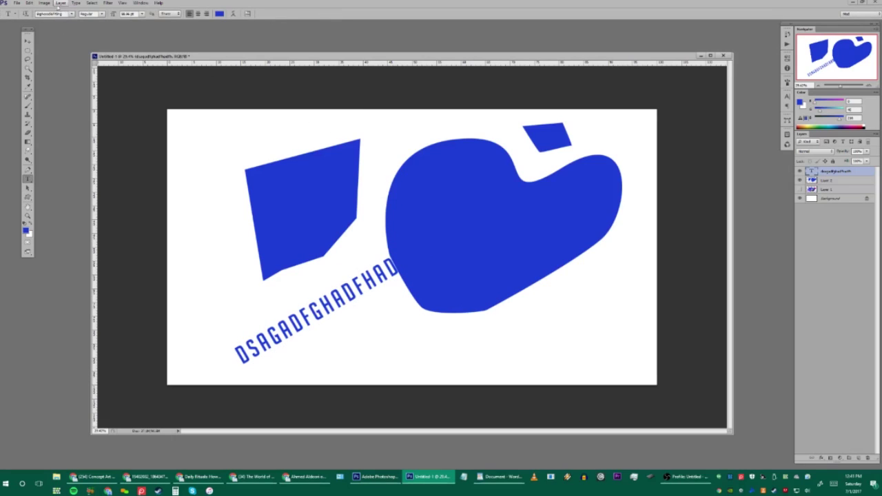
pyautogui.click(72, 14)
pyautogui.click(72, 14)
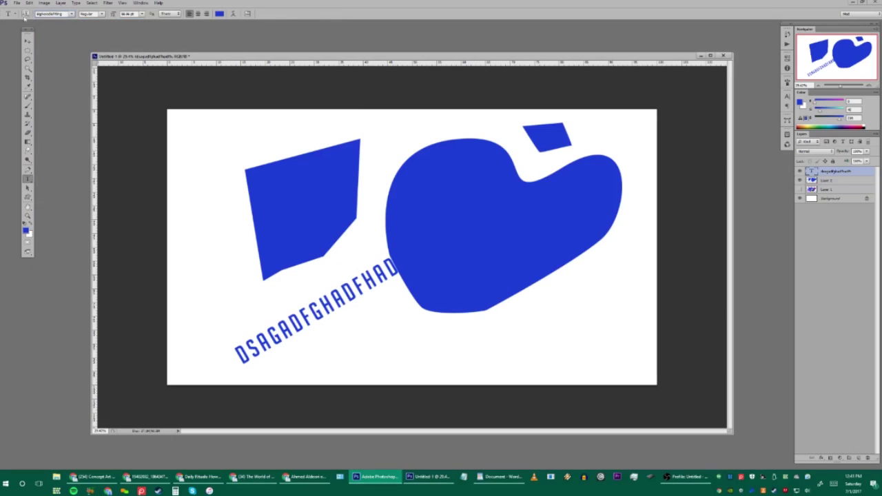
# Draw two blue prohibition-sign custom shapes on a new layer, one overlapping the angular shape and one over the large curved shape
pyautogui.click(30, 197)
pyautogui.rightClick(280, 161)
pyautogui.click(295, 167)
pyautogui.click(236, 132)
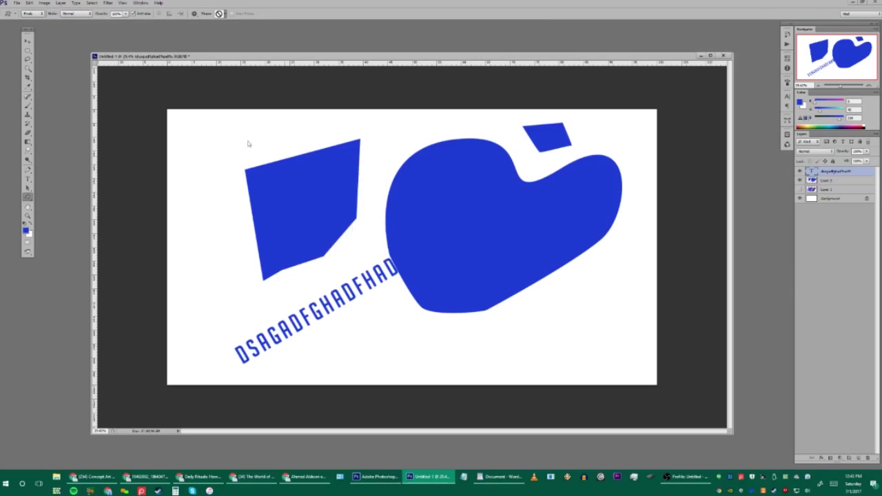
pyautogui.click(385, 187)
pyautogui.moveTo(201, 118); pyautogui.dragTo(336, 237)
pyautogui.moveTo(371, 159); pyautogui.dragTo(603, 290)
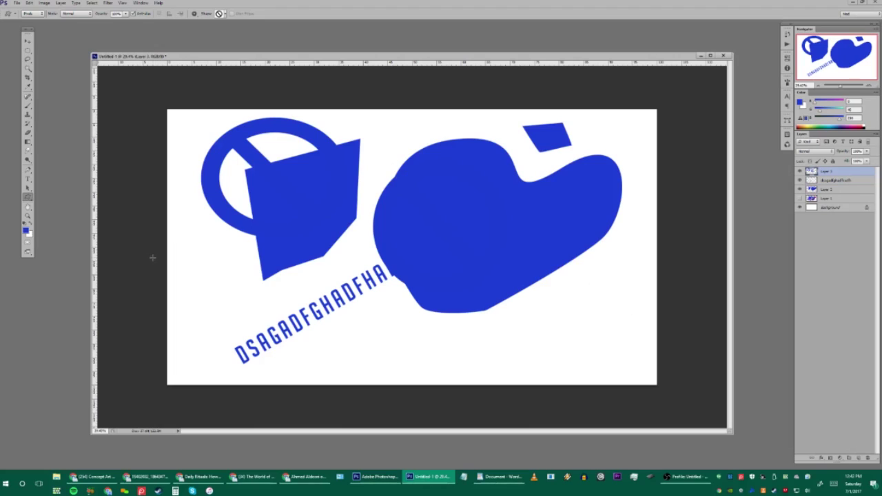
# Switch the document to full-screen mode with the menu bar and scribble rough blue brush strokes across the middle of the artwork
pyautogui.click(27, 198)
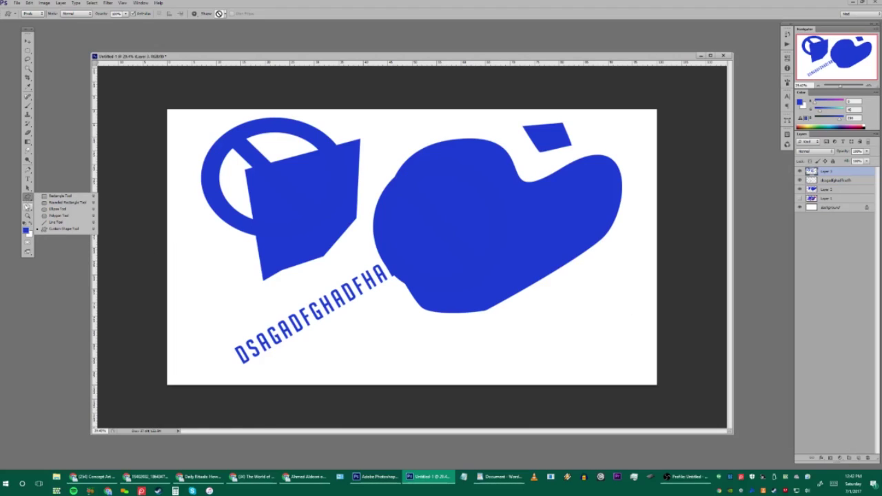
pyautogui.click(28, 217)
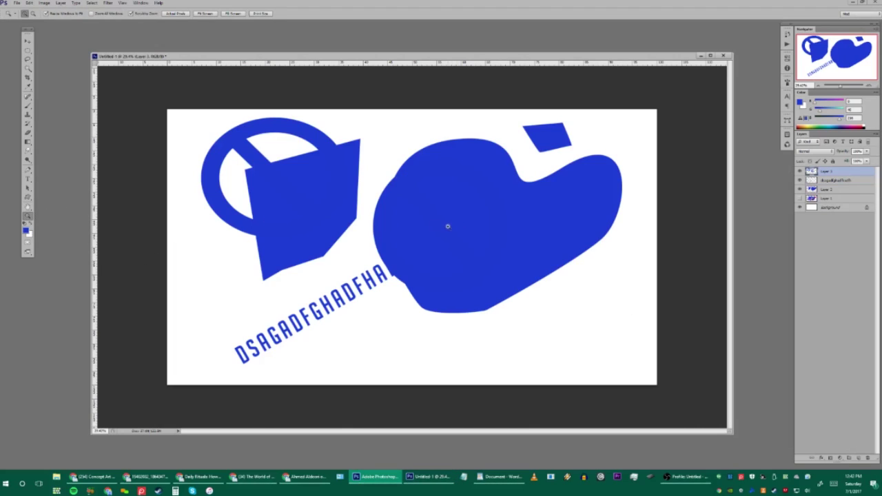
pyautogui.press('f')
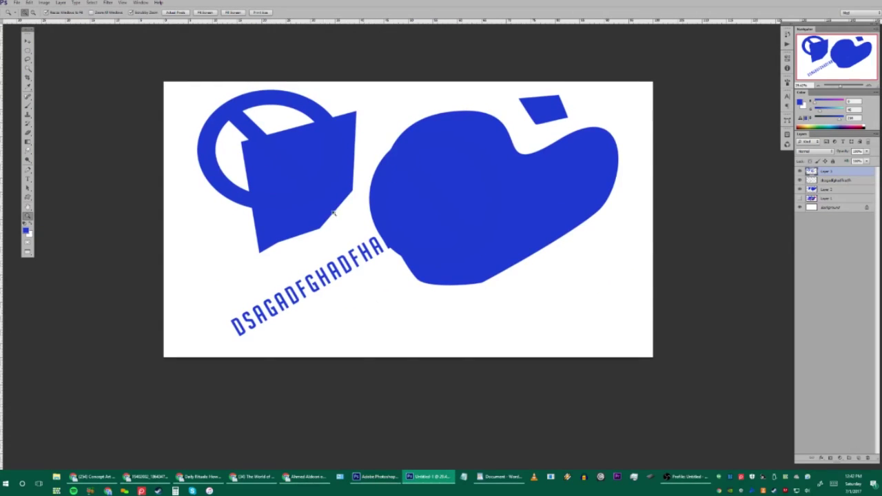
pyautogui.press('b')
pyautogui.moveTo(359, 138)
pyautogui.mouseDown()
pyautogui.moveTo(301, 199)
pyautogui.moveTo(513, 207)
pyautogui.moveTo(439, 240)
pyautogui.mouseUp()
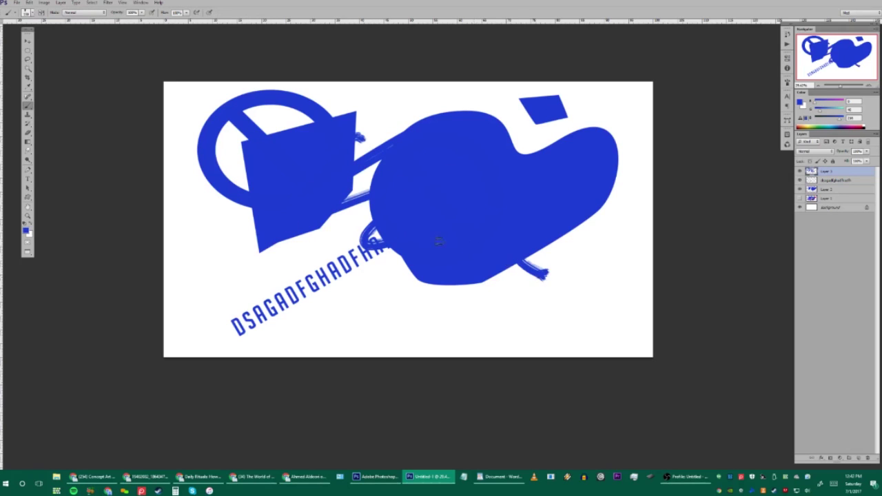
# Zoom in on the slanted text and the brush strokes beside it with the Zoom tool
pyautogui.press('z')
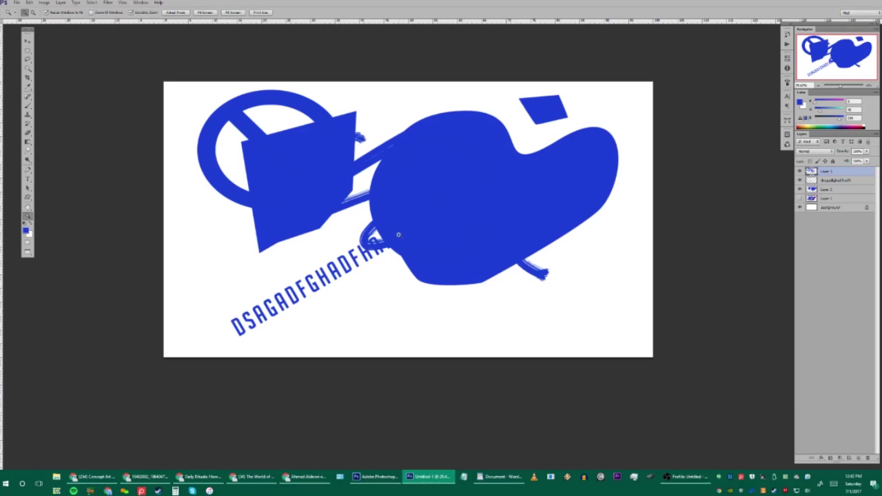
pyautogui.moveTo(360, 265); pyautogui.dragTo(379, 193)
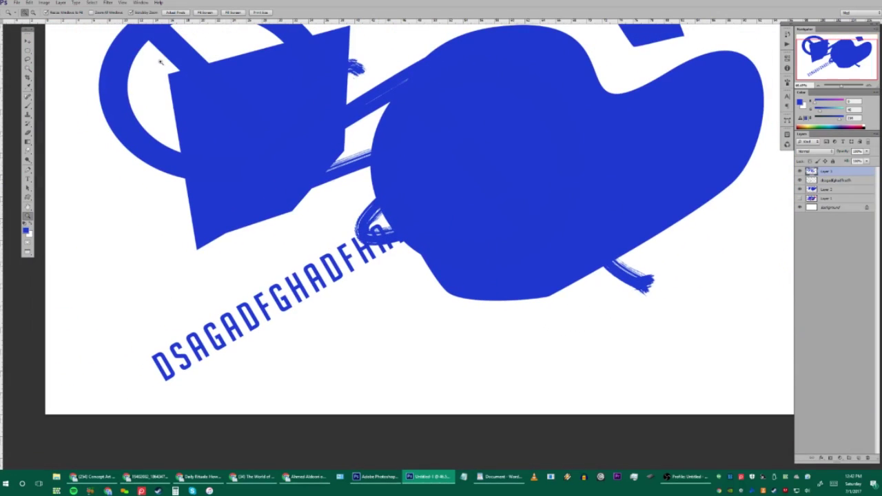
# Practise zooming in on the brush strokes between the two large shapes and back out to the whole canvas with the Zoom tool
pyautogui.moveTo(363, 237); pyautogui.dragTo(353, 221)
pyautogui.click(353, 220)
pyautogui.moveTo(210, 114); pyautogui.dragTo(166, 28)
pyautogui.moveTo(461, 158); pyautogui.dragTo(225, 346)
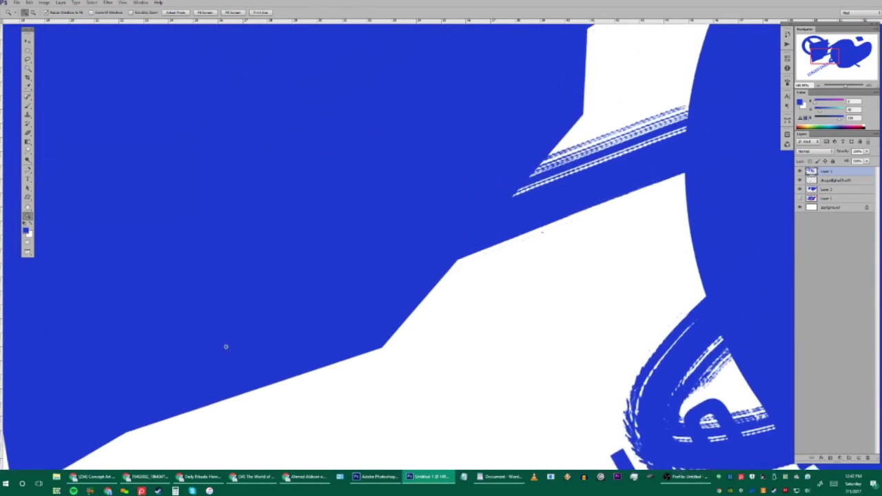
pyautogui.keyDown('alt'); pyautogui.click(461, 211); pyautogui.keyUp('alt')
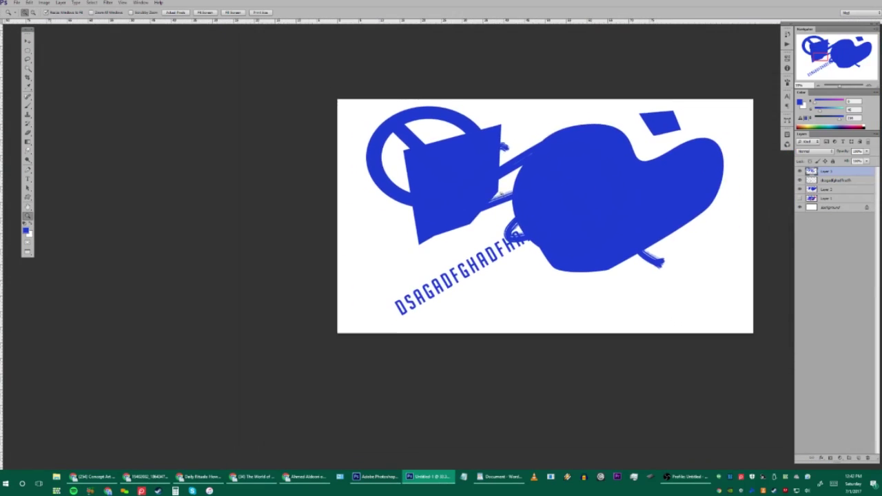
pyautogui.moveTo(556, 191); pyautogui.dragTo(349, 224)
pyautogui.moveTo(252, 158); pyautogui.dragTo(315, 197)
pyautogui.moveTo(366, 212); pyautogui.dragTo(379, 235)
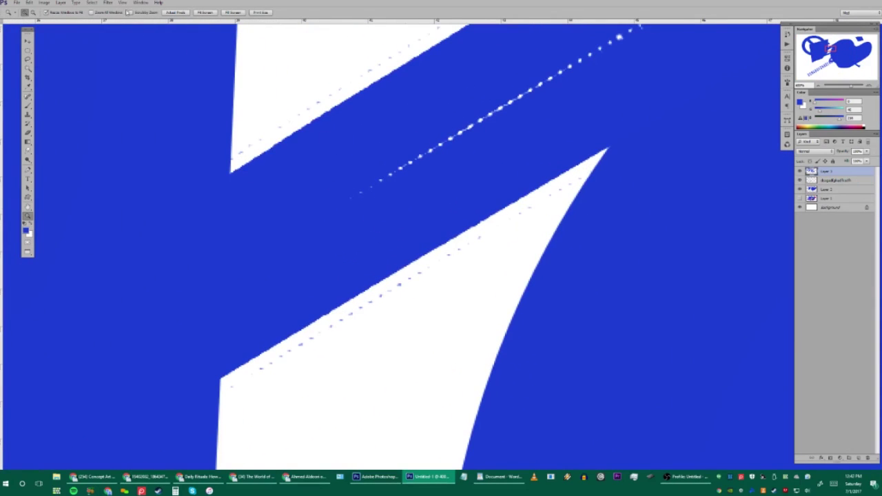
pyautogui.moveTo(483, 143); pyautogui.dragTo(283, 164)
# Cycle the screen mode through full screen without menus and return to the standard floating document window
pyautogui.press('f')
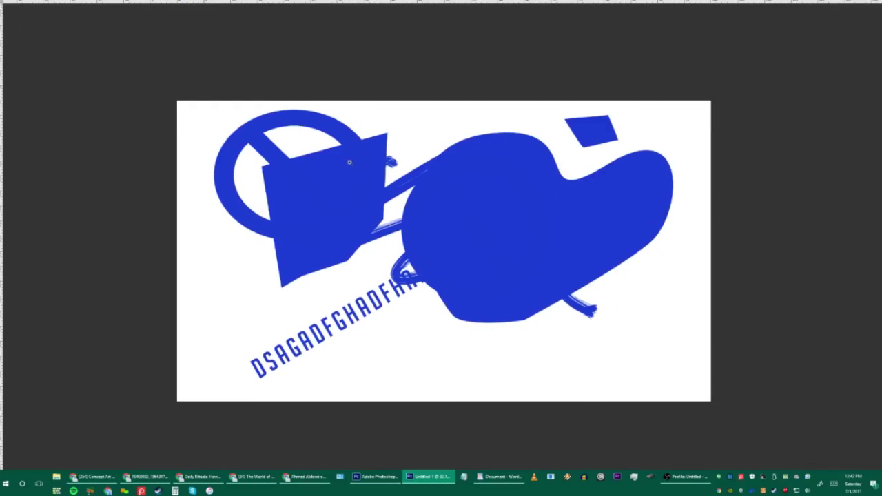
pyautogui.press('f')
pyautogui.moveTo(382, 56)
pyautogui.mouseDown()
pyautogui.moveTo(479, 152)
pyautogui.moveTo(370, 77)
pyautogui.moveTo(375, 43)
pyautogui.mouseUp()
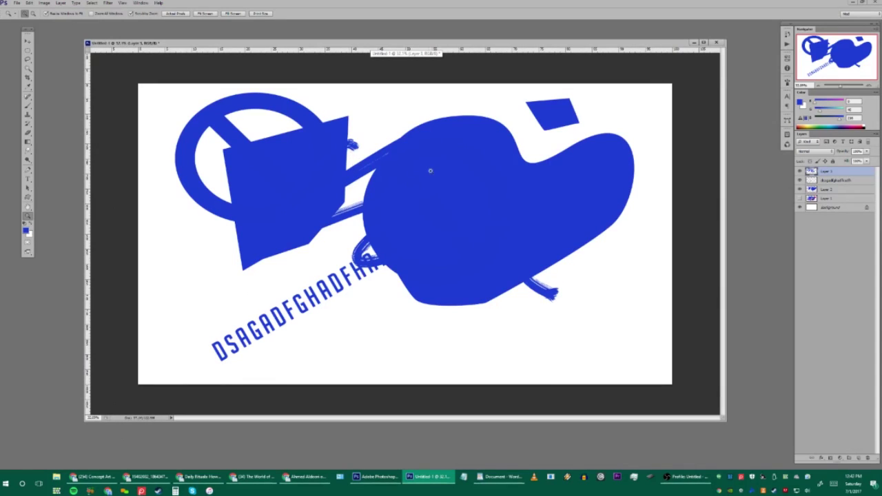
# Move the Layer 2 shapes slightly down the canvas with the Move tool
pyautogui.press('v')
pyautogui.moveTo(447, 171); pyautogui.dragTo(429, 204)
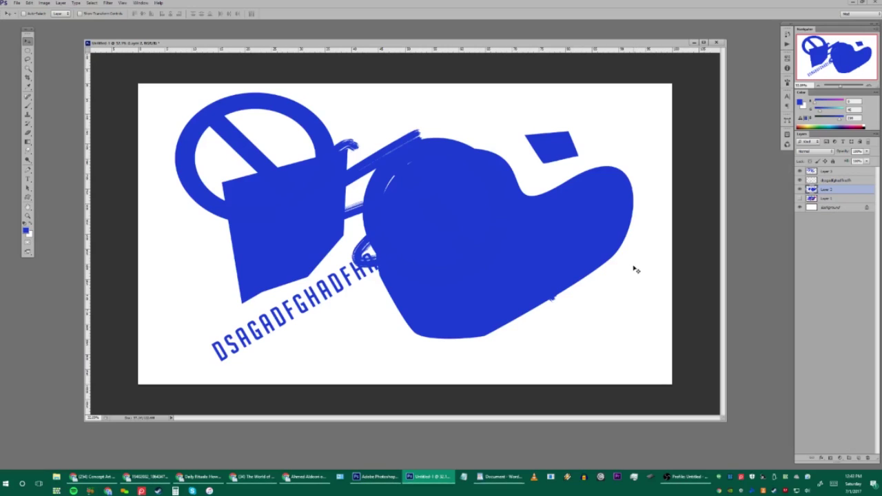
# Look over the selection commands and shift the floating document window slightly within the workspace
pyautogui.click(108, 3)
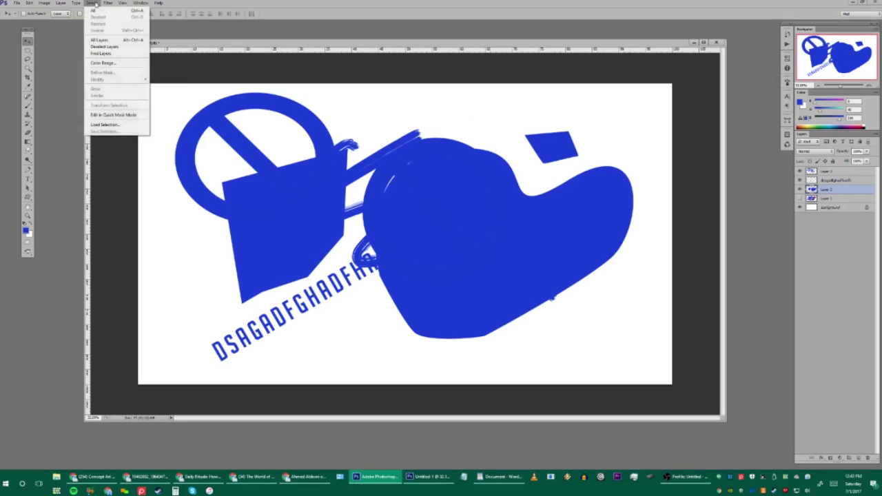
pyautogui.moveTo(92, 2)
pyautogui.moveTo(365, 43); pyautogui.dragTo(308, 44)
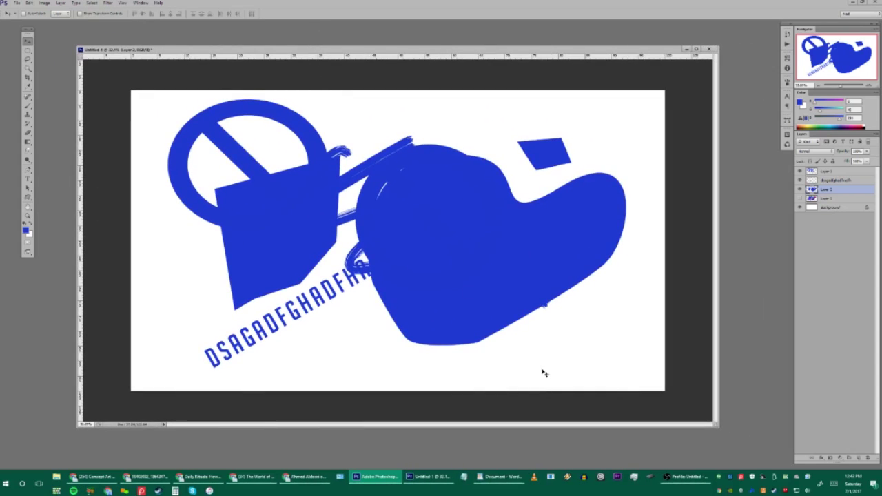